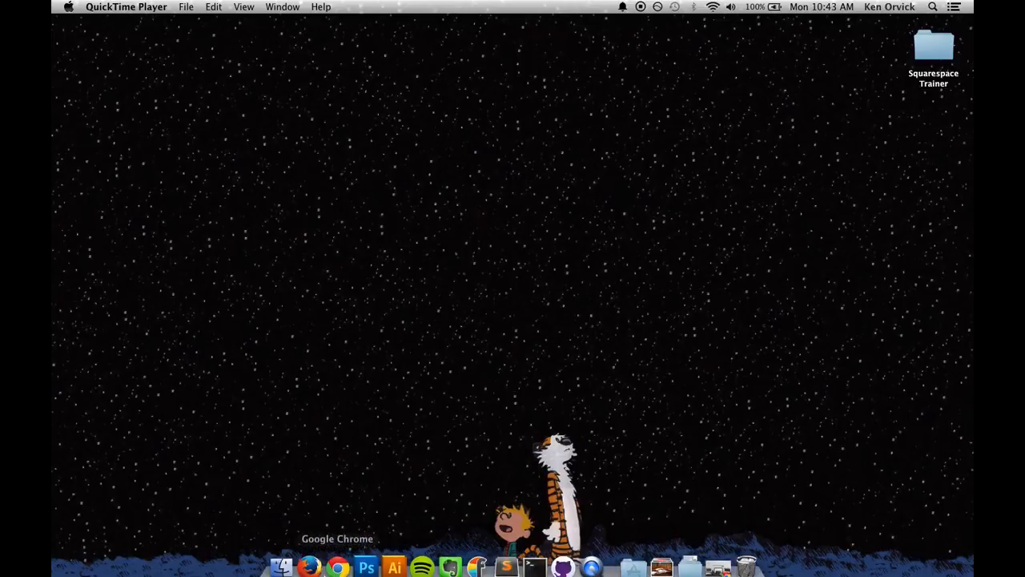
Switch to the new Squarespace site in Chrome, start its welcome setup and choose Business as the site purpose
{"action": "left_click", "coordinate": [338, 566]}
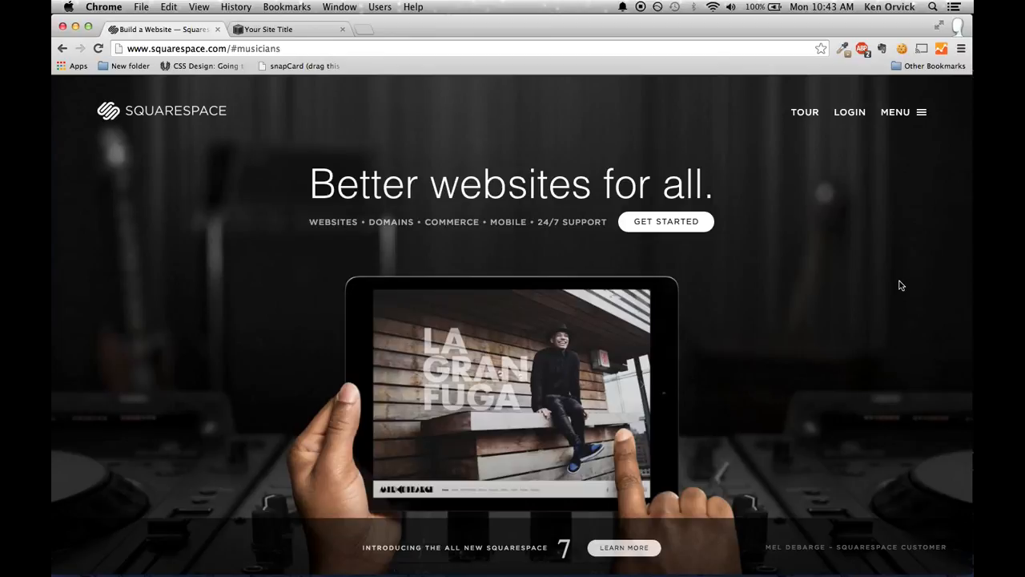
{"action": "left_click", "coordinate": [279, 31]}
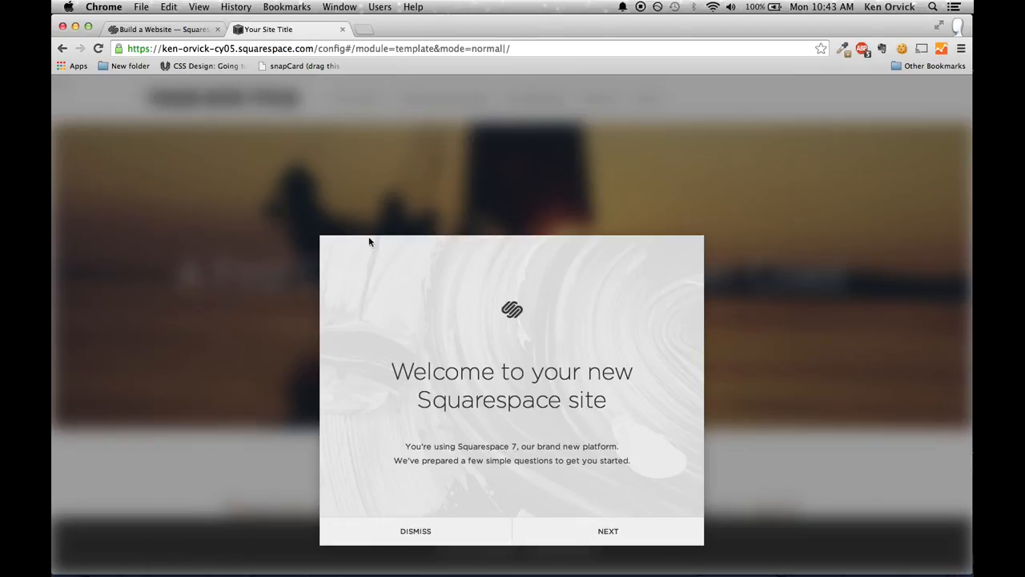
{"action": "left_click", "coordinate": [593, 530]}
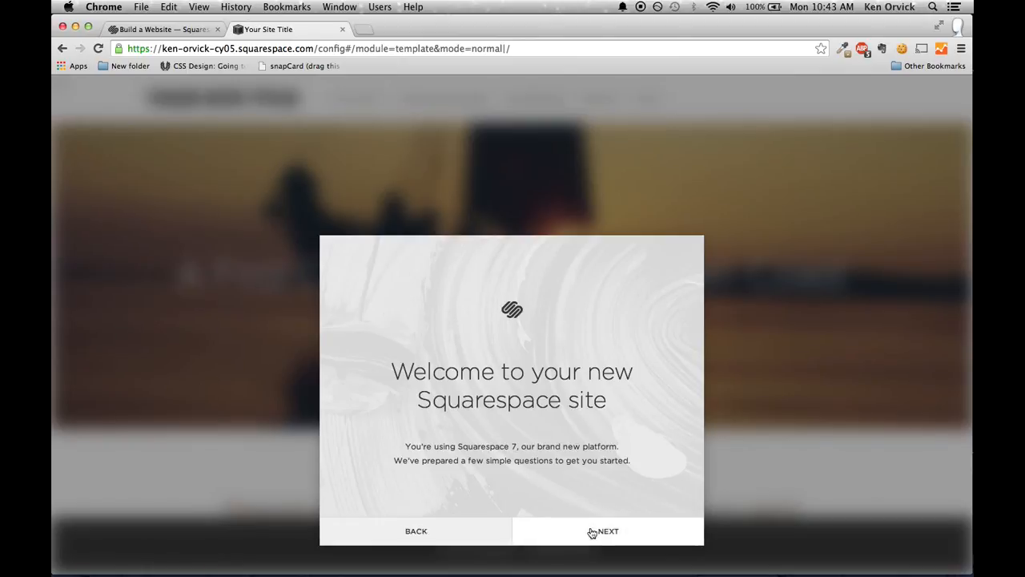
{"action": "left_click", "coordinate": [542, 338]}
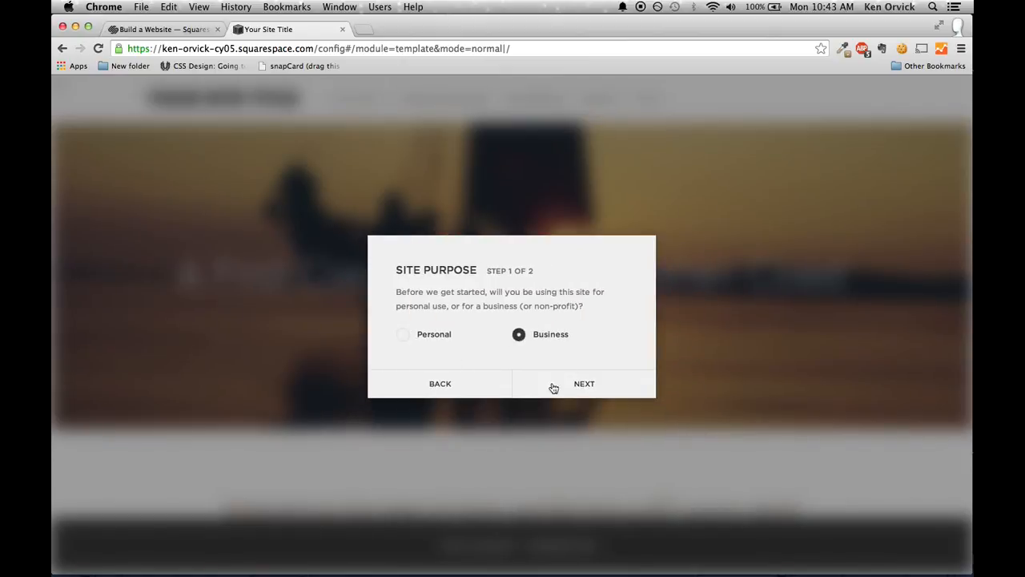
{"action": "left_click", "coordinate": [566, 391]}
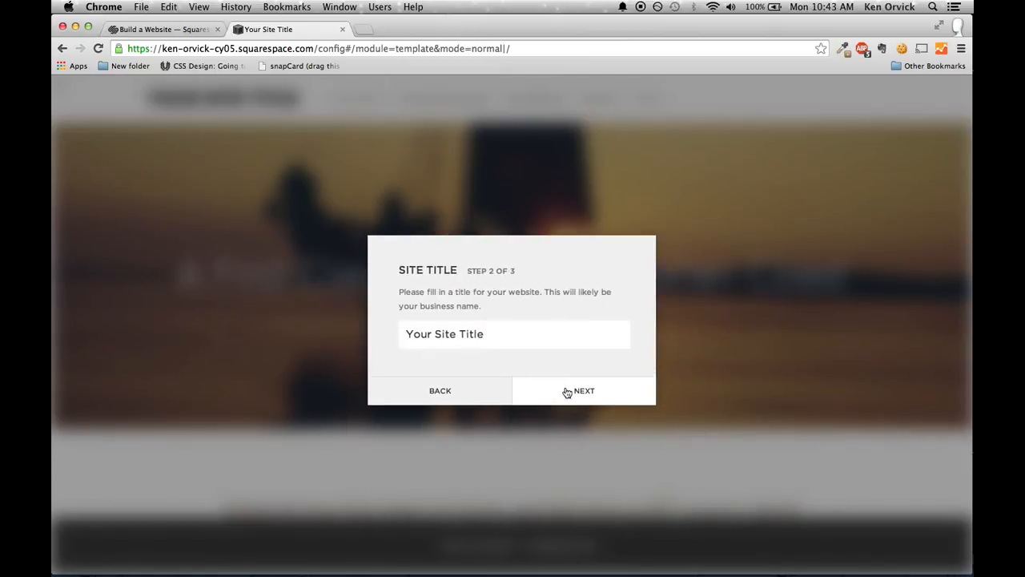
Title the site "Personal Trainer" and finish the setup with the optional business information left blank
{"action": "double_click", "coordinate": [499, 335]}
{"action": "triple_click", "coordinate": [499, 336]}
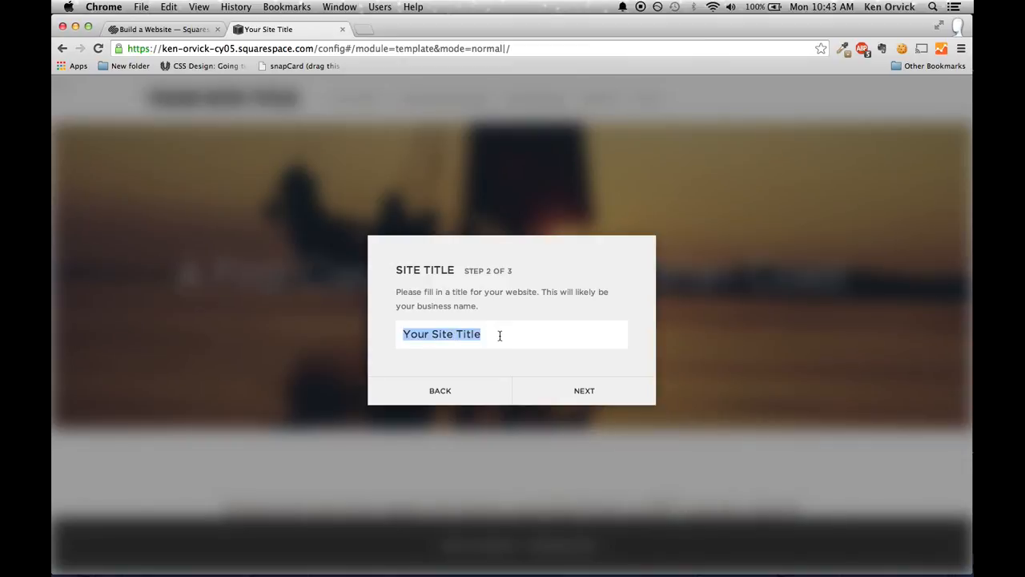
{"action": "type", "text": "Personal Trainer"}
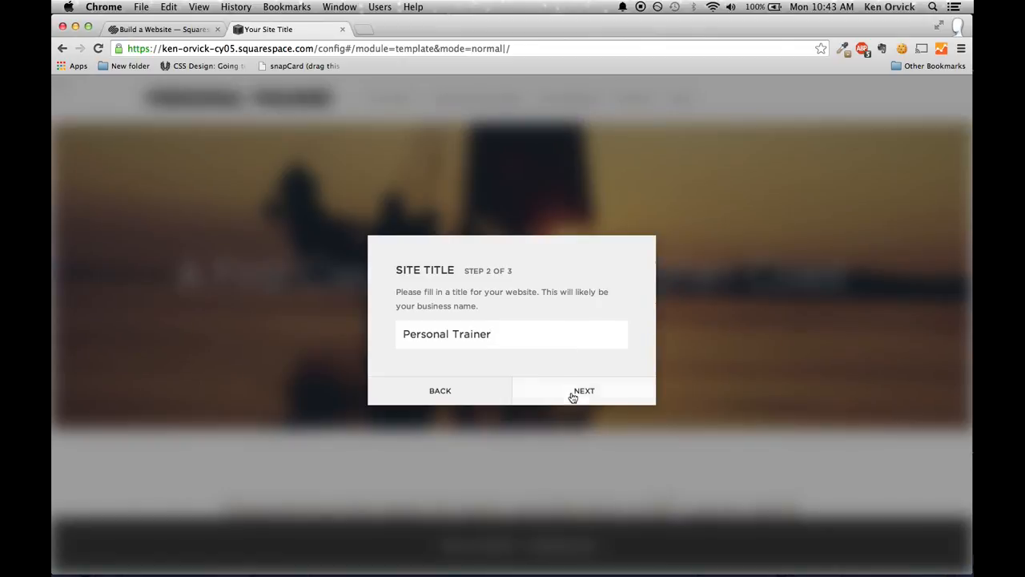
{"action": "left_click", "coordinate": [573, 400]}
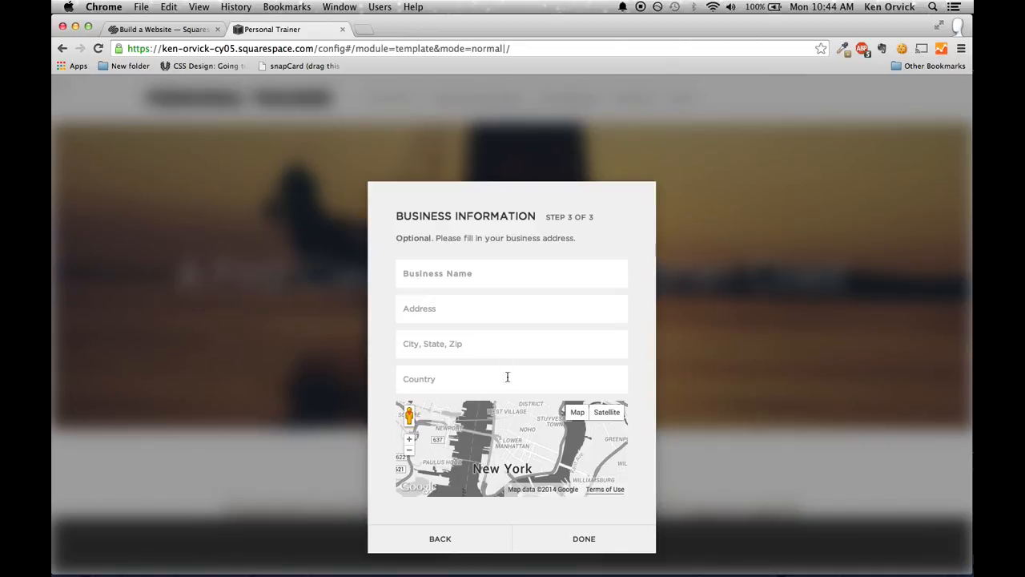
{"action": "left_click", "coordinate": [579, 538]}
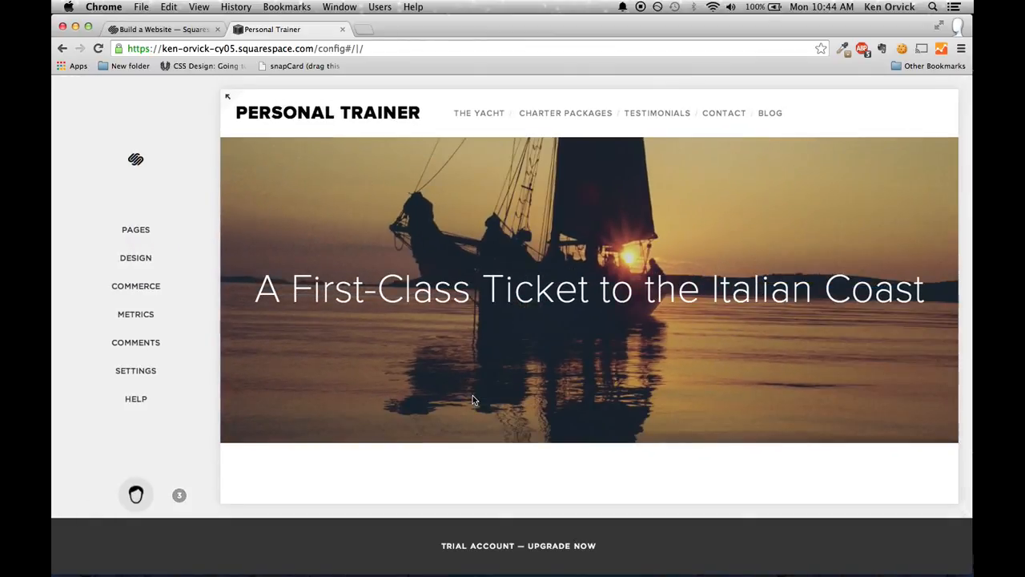
Preview the site at full width, look through the whole home page and return to the editor
{"action": "left_click", "coordinate": [227, 100]}
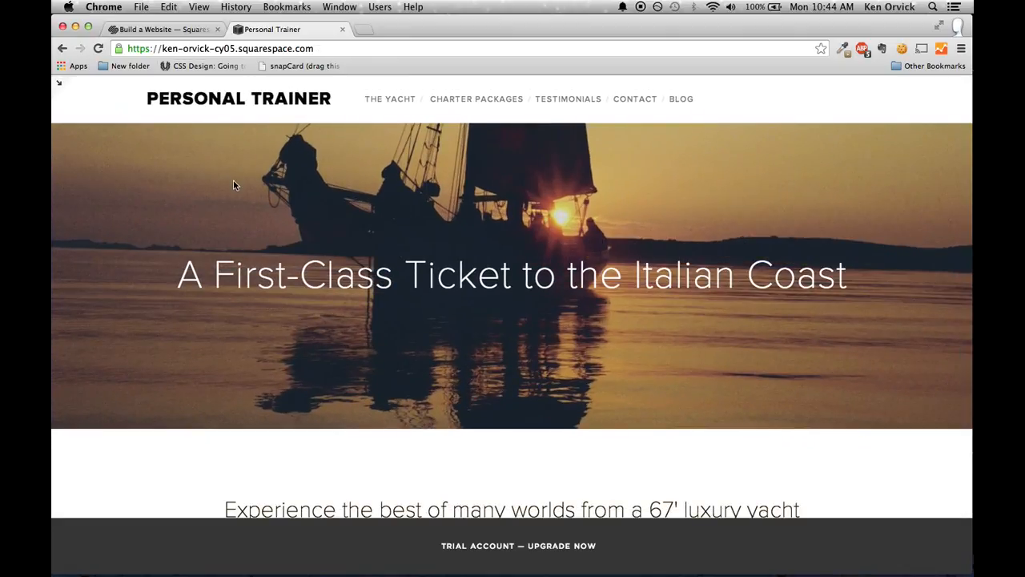
{"action": "scroll", "coordinate": [233, 179], "scroll_direction": "down", "scroll_amount": 5}
{"action": "scroll", "coordinate": [233, 185], "scroll_direction": "down", "scroll_amount": 4}
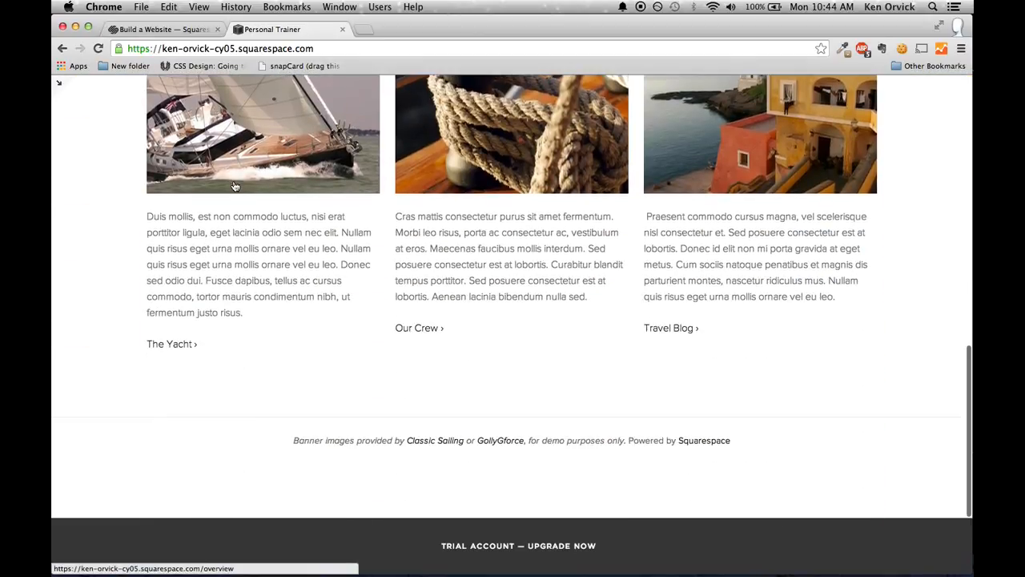
{"action": "scroll", "coordinate": [233, 185], "scroll_direction": "up", "scroll_amount": 4}
{"action": "scroll", "coordinate": [233, 185], "scroll_direction": "up", "scroll_amount": 10}
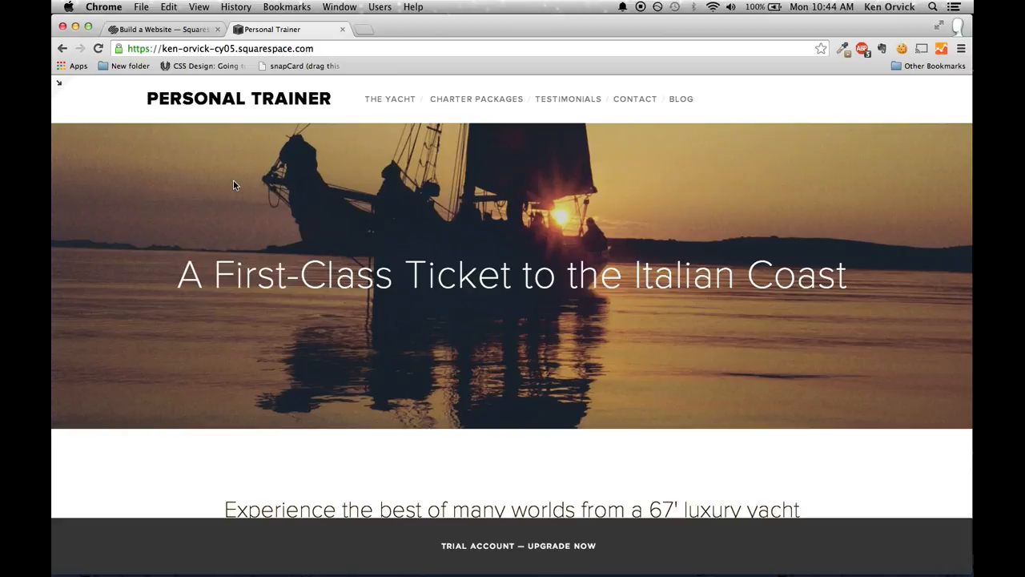
{"action": "left_click", "coordinate": [59, 84]}
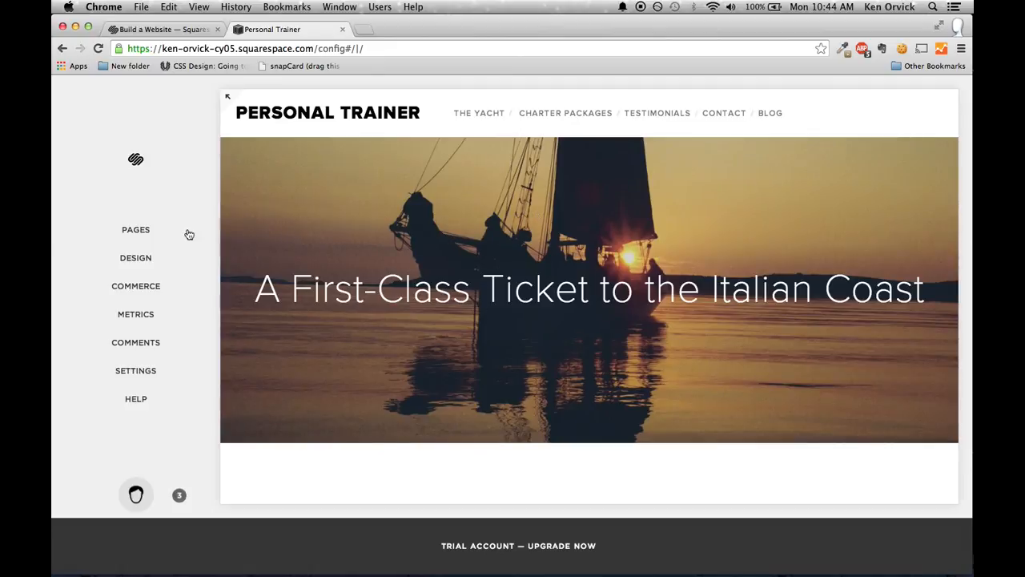
Find the example Home page among the site's unlinked pages and create an editable page from it
{"action": "left_click", "coordinate": [145, 233]}
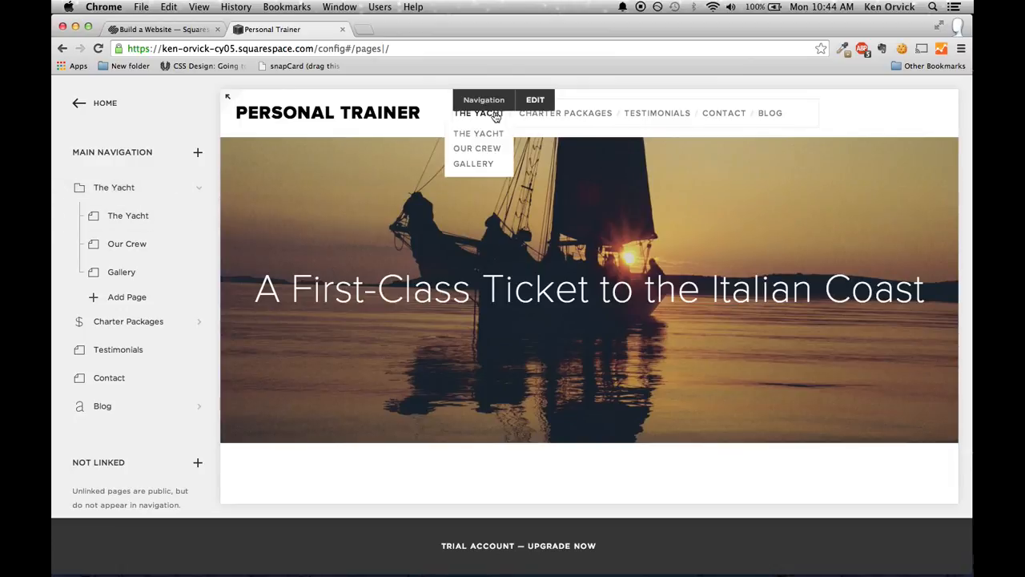
{"action": "mouse_move", "coordinate": [497, 117]}
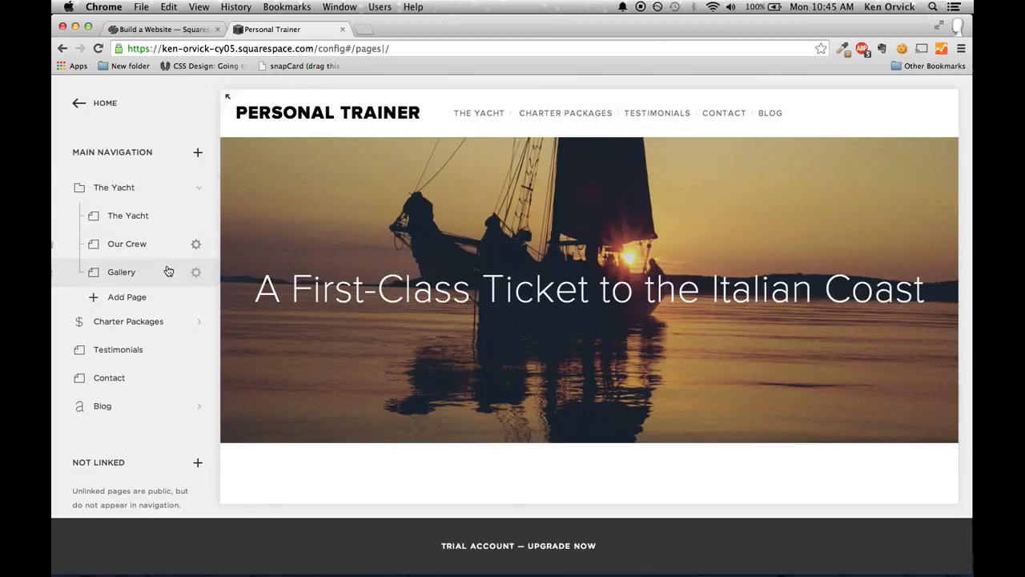
{"action": "scroll", "coordinate": [168, 270], "scroll_direction": "down", "scroll_amount": 2}
{"action": "scroll", "coordinate": [167, 269], "scroll_direction": "down", "scroll_amount": 3}
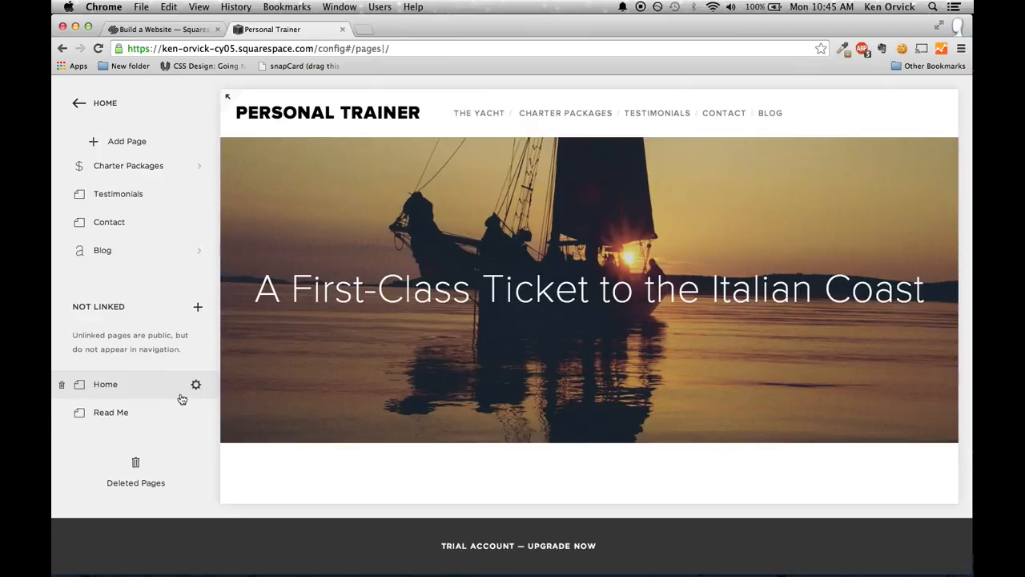
{"action": "left_click", "coordinate": [195, 389]}
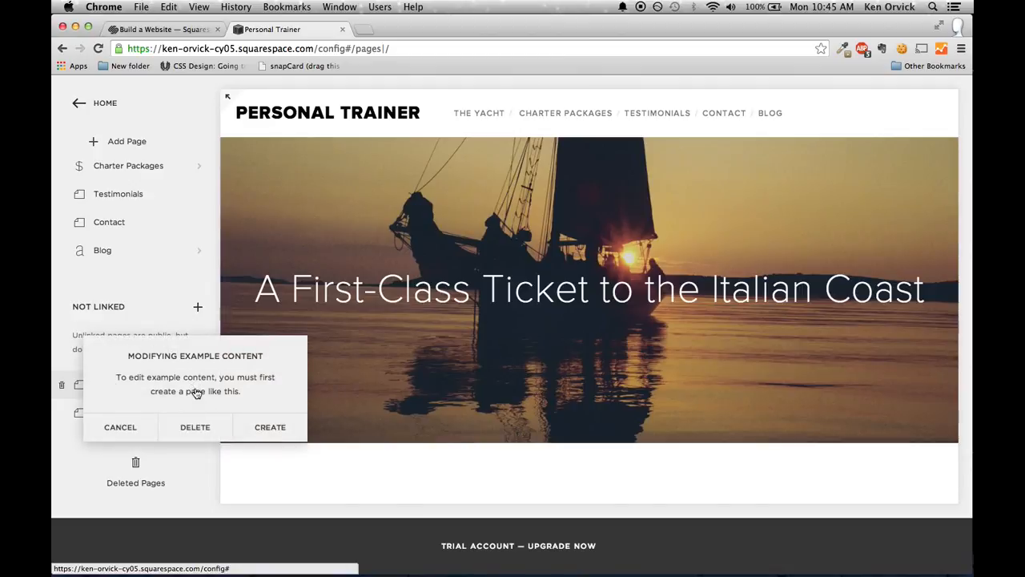
{"action": "left_click", "coordinate": [258, 429]}
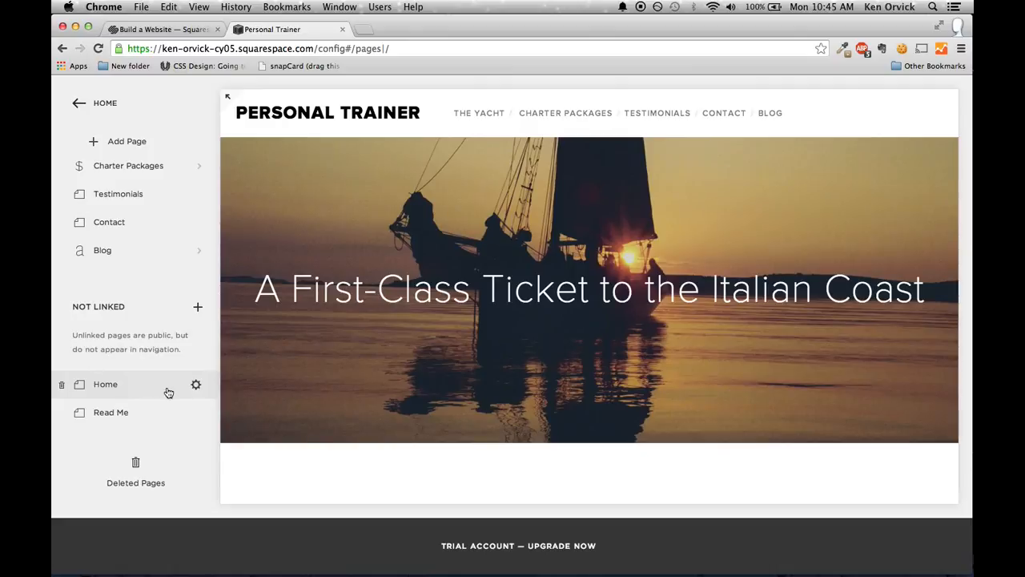
{"action": "left_click", "coordinate": [197, 387]}
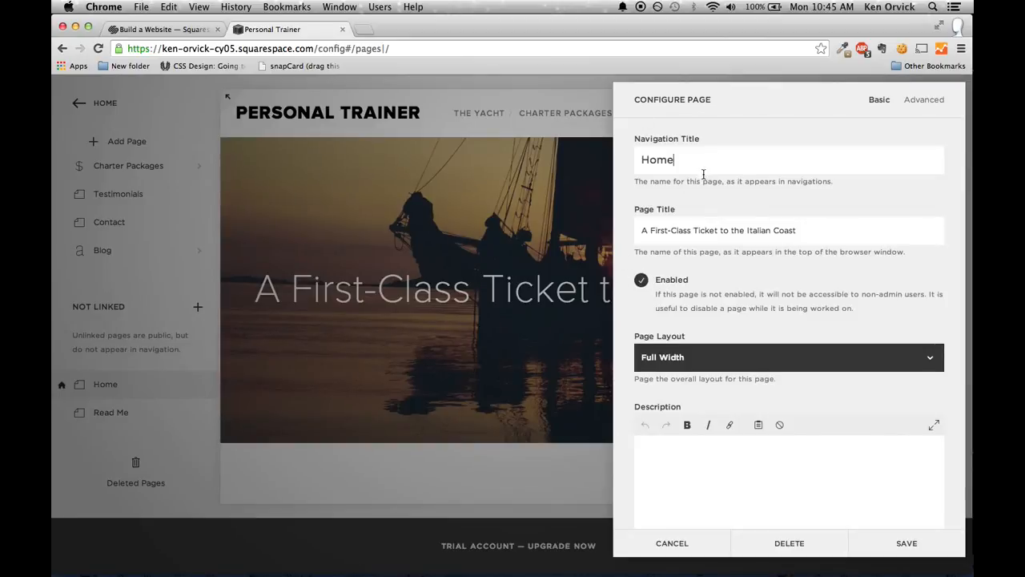
{"action": "left_click_drag", "start_coordinate": [700, 162], "coordinate": [599, 160]}
{"action": "left_click_drag", "start_coordinate": [645, 231], "coordinate": [731, 232]}
{"action": "left_click", "coordinate": [258, 288]}
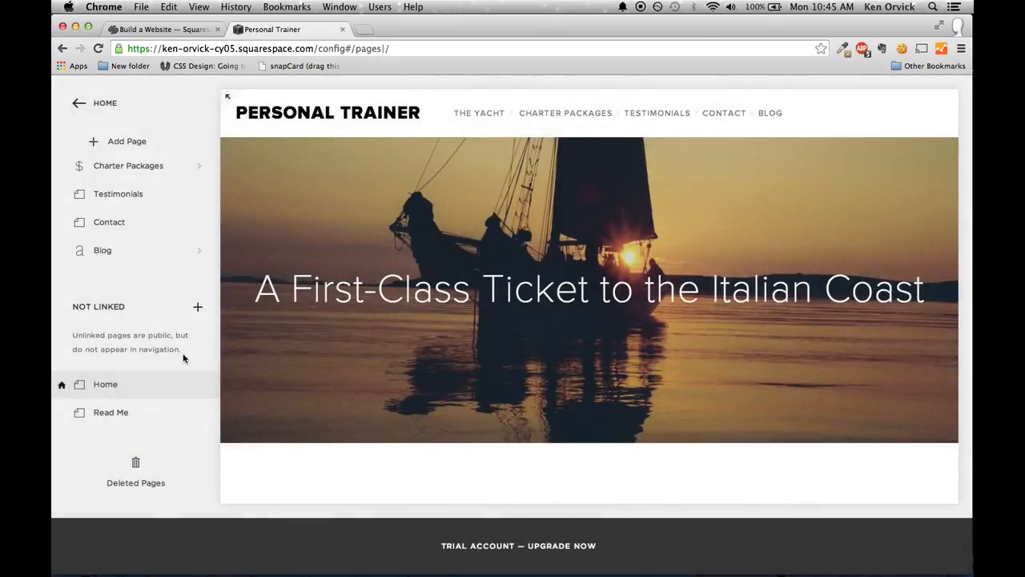
Set the Home page's page title to "Online personal trainer in San Luis Obispo" in its page settings
{"action": "left_click", "coordinate": [197, 385]}
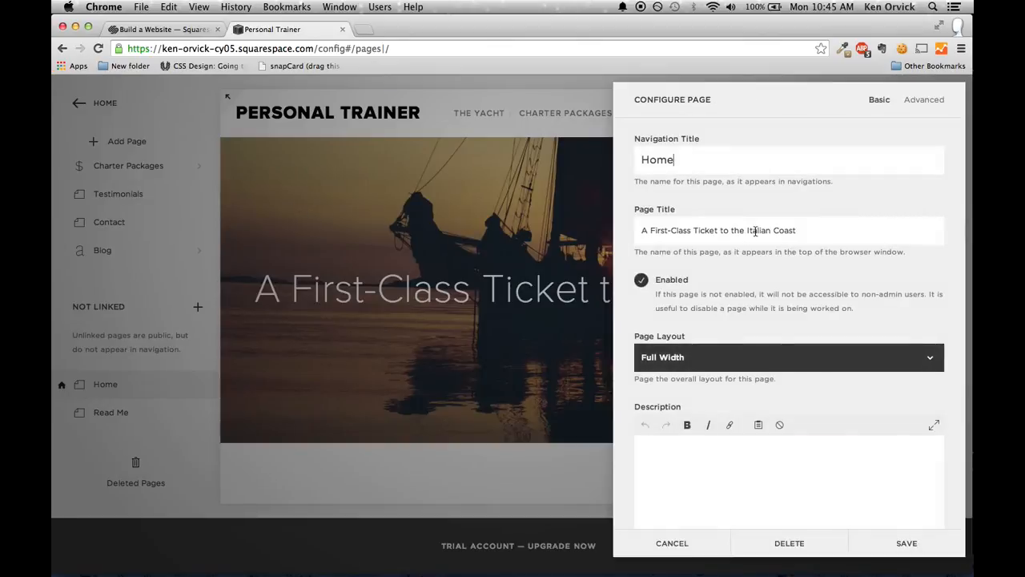
{"action": "triple_click", "coordinate": [752, 230]}
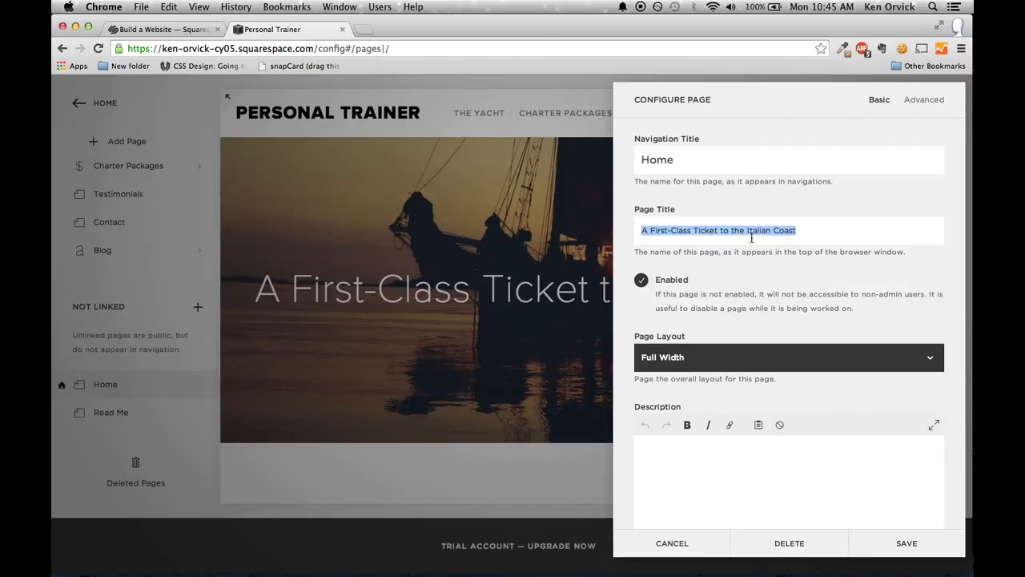
{"action": "type", "text": "On"}
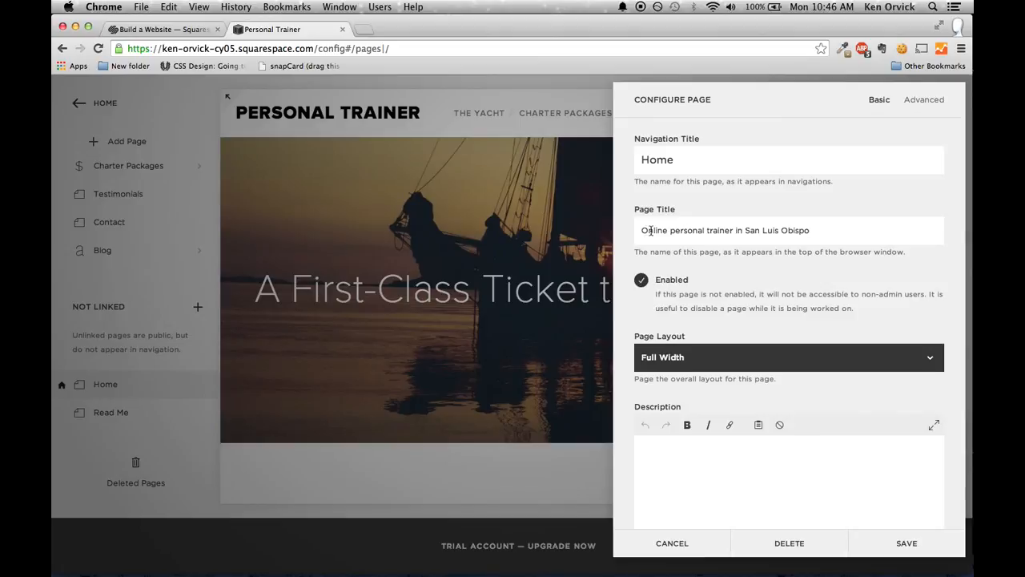
{"action": "left_click", "coordinate": [775, 231]}
Replace the Home page's thumbnail image with homePic.jpg from the Squarespace Trainer folder and save the page settings
{"action": "scroll", "coordinate": [828, 338], "scroll_direction": "down", "scroll_amount": 10}
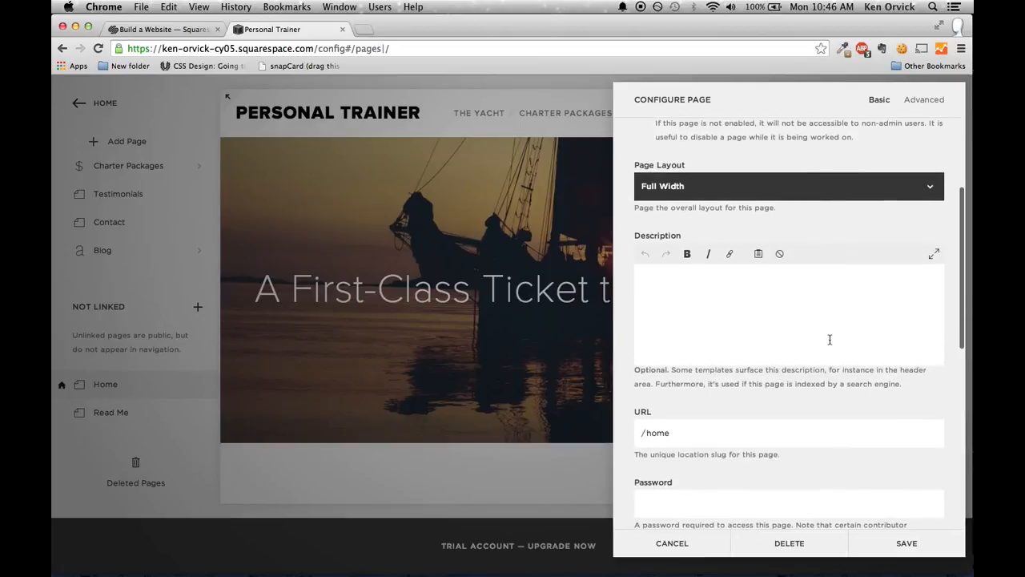
{"action": "scroll", "coordinate": [829, 337], "scroll_direction": "down", "scroll_amount": 2}
{"action": "scroll", "coordinate": [829, 338], "scroll_direction": "up", "scroll_amount": 4}
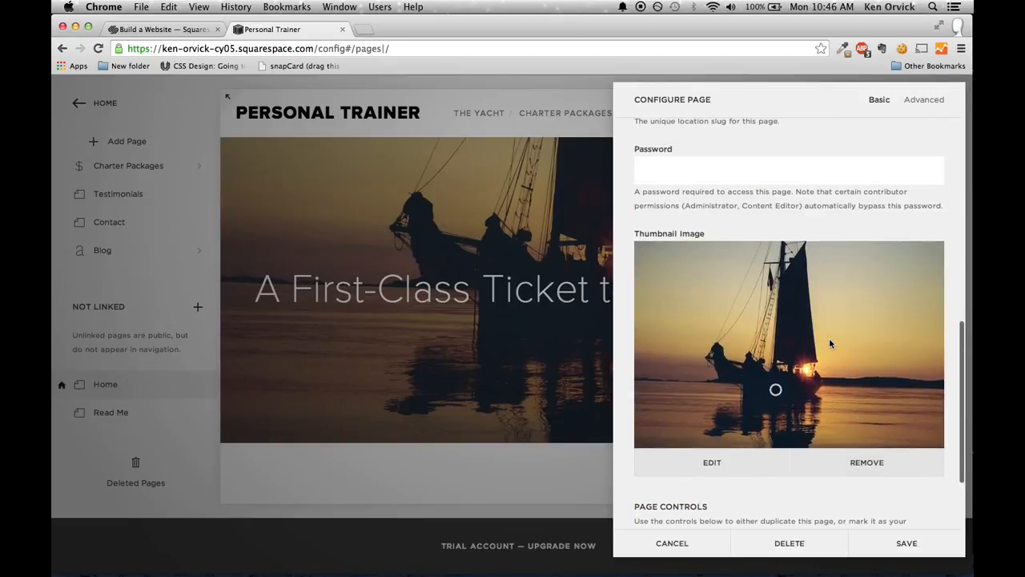
{"action": "left_click", "coordinate": [874, 465]}
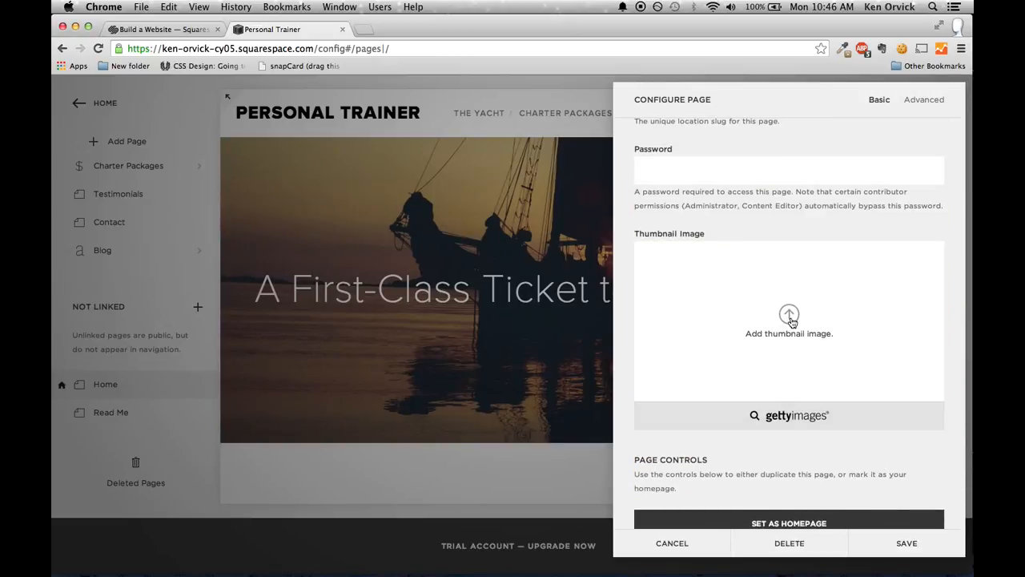
{"action": "left_click", "coordinate": [748, 312]}
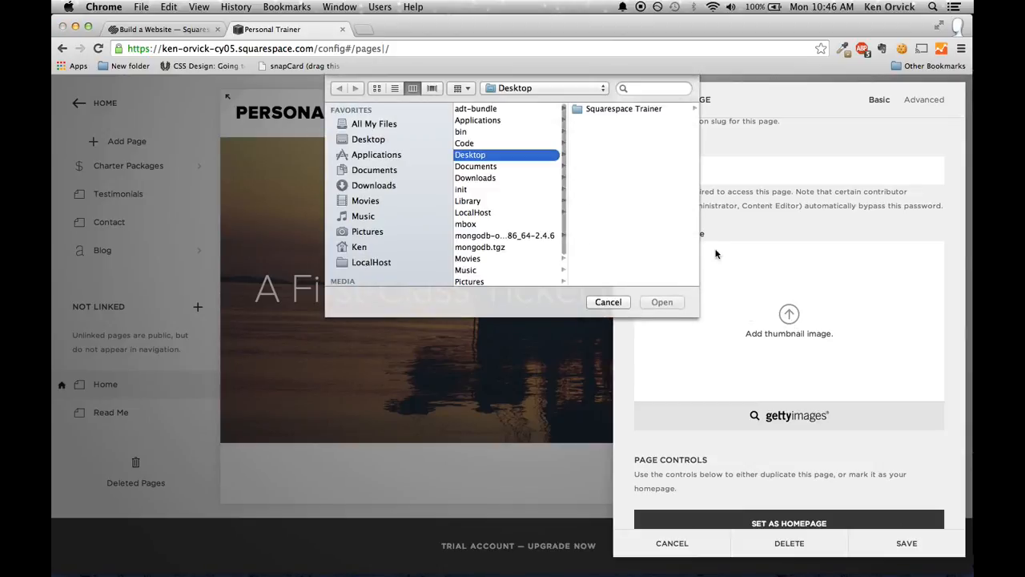
{"action": "left_click", "coordinate": [648, 113]}
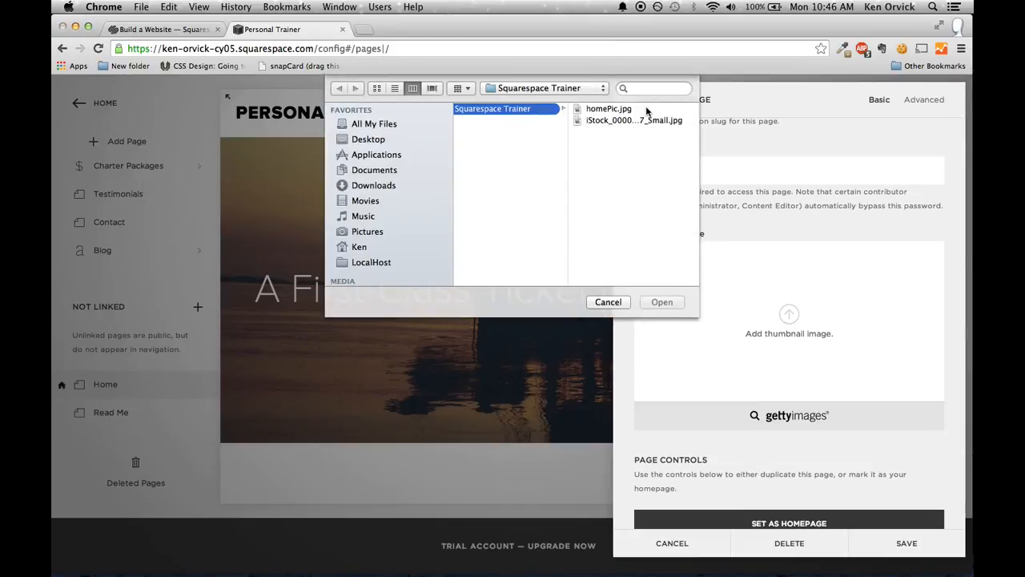
{"action": "left_click", "coordinate": [597, 110]}
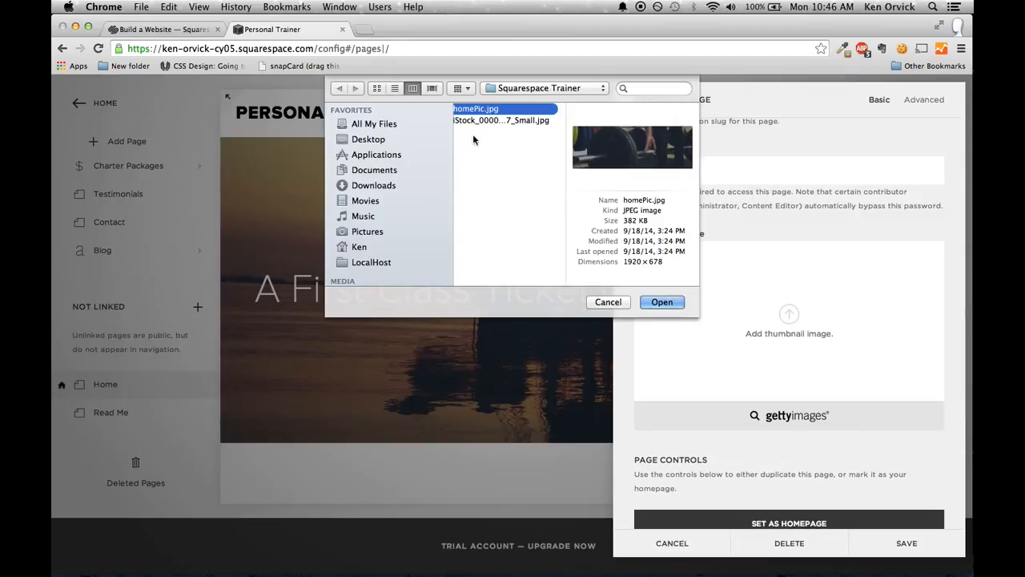
{"action": "key", "text": "Return"}
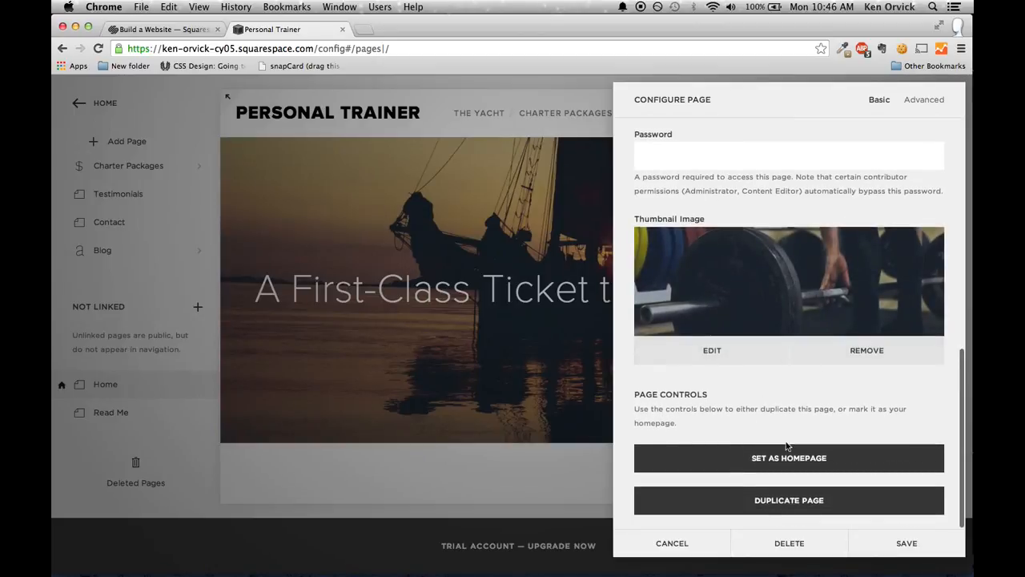
{"action": "left_click", "coordinate": [902, 546]}
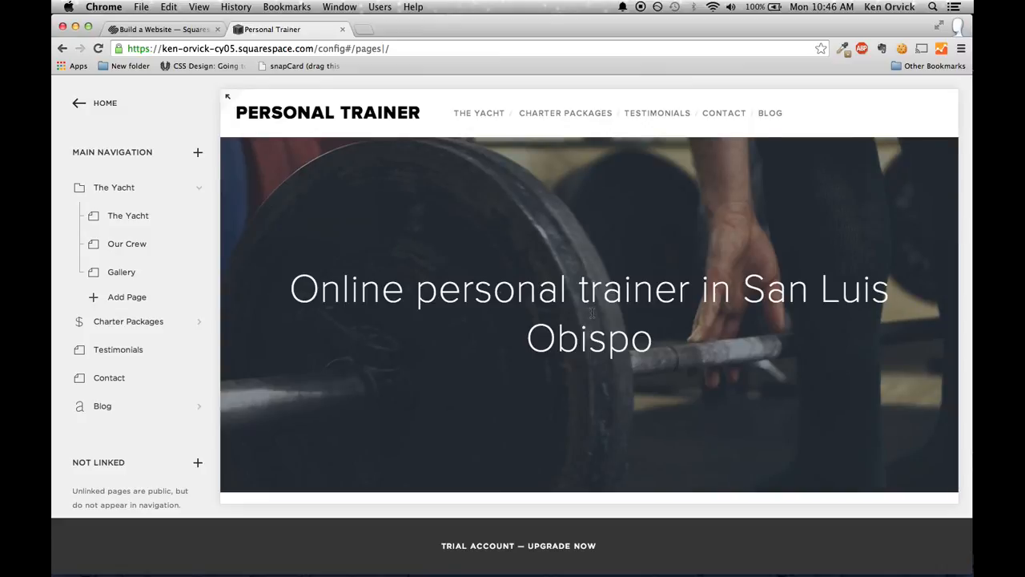
Check the Home page's banner and title in the full-width preview, and return to the page editor
{"action": "left_click_drag", "start_coordinate": [631, 339], "coordinate": [472, 213]}
{"action": "scroll", "coordinate": [471, 213], "scroll_direction": "down", "scroll_amount": 5}
{"action": "scroll", "coordinate": [472, 213], "scroll_direction": "up", "scroll_amount": 5}
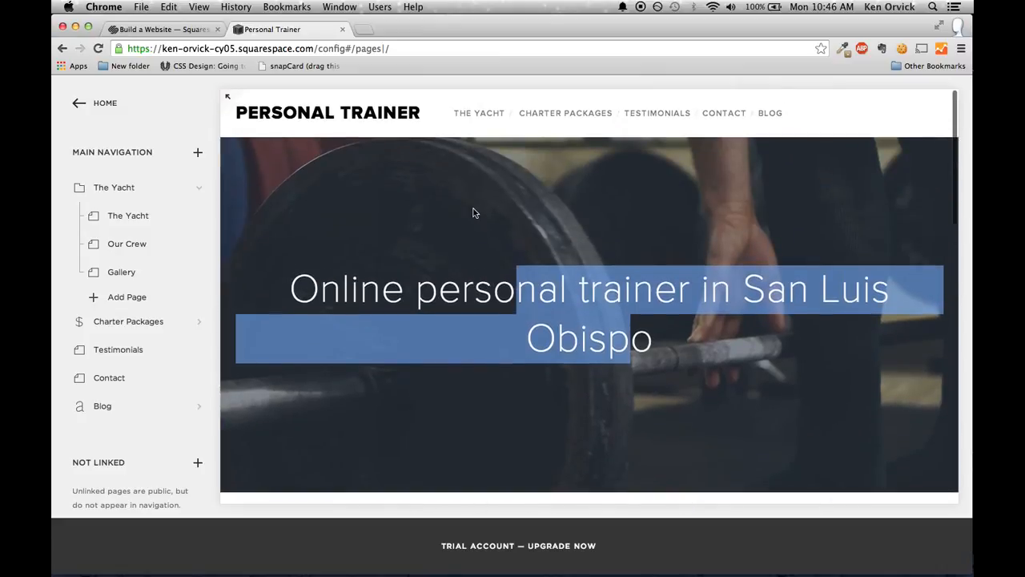
{"action": "left_click", "coordinate": [227, 97]}
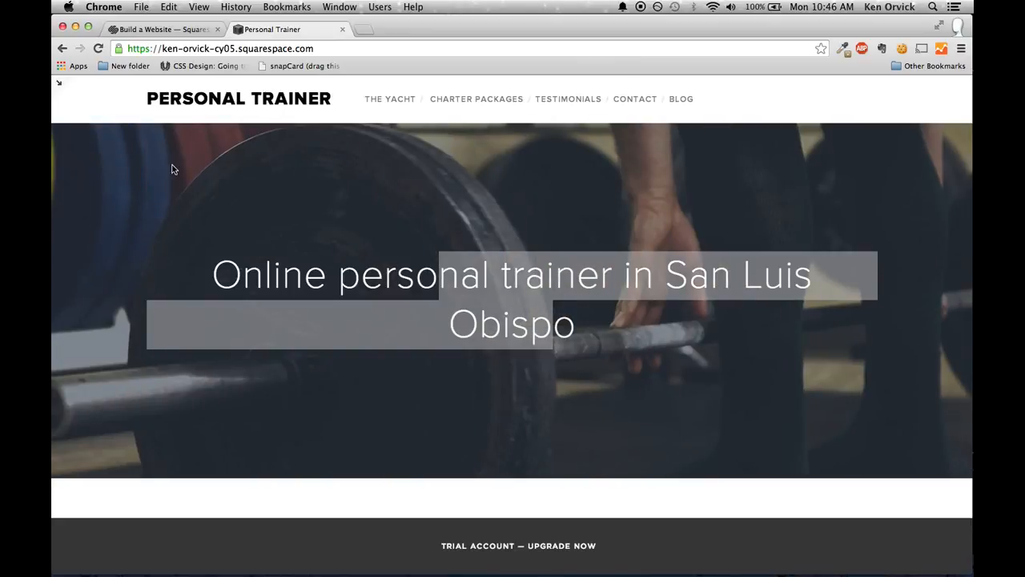
{"action": "mouse_move", "coordinate": [54, 174]}
{"action": "left_mouse_down"}
{"action": "mouse_move", "coordinate": [600, 174]}
{"action": "mouse_move", "coordinate": [377, 179]}
{"action": "mouse_move", "coordinate": [54, 158]}
{"action": "left_mouse_up"}
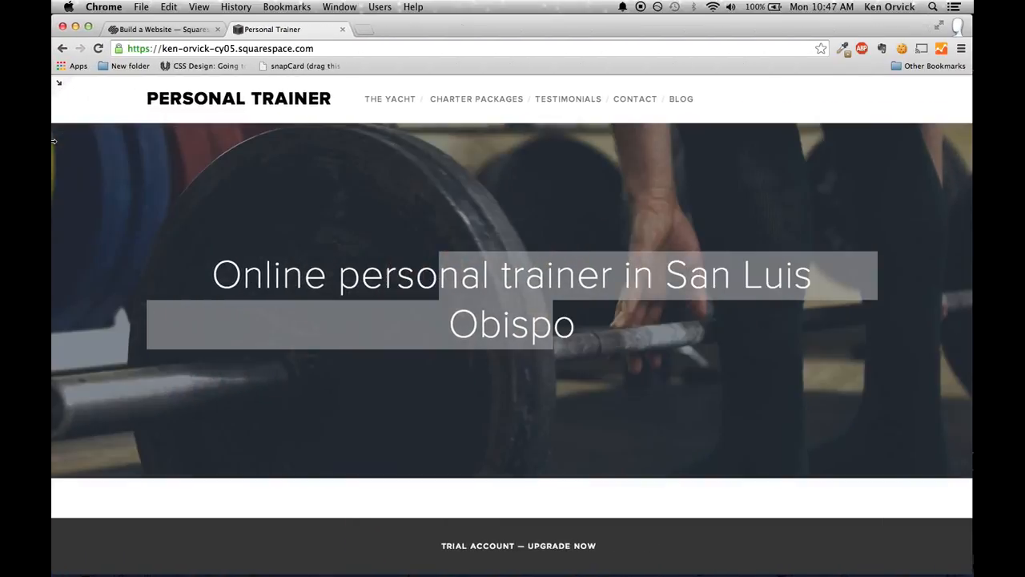
{"action": "left_click", "coordinate": [57, 90]}
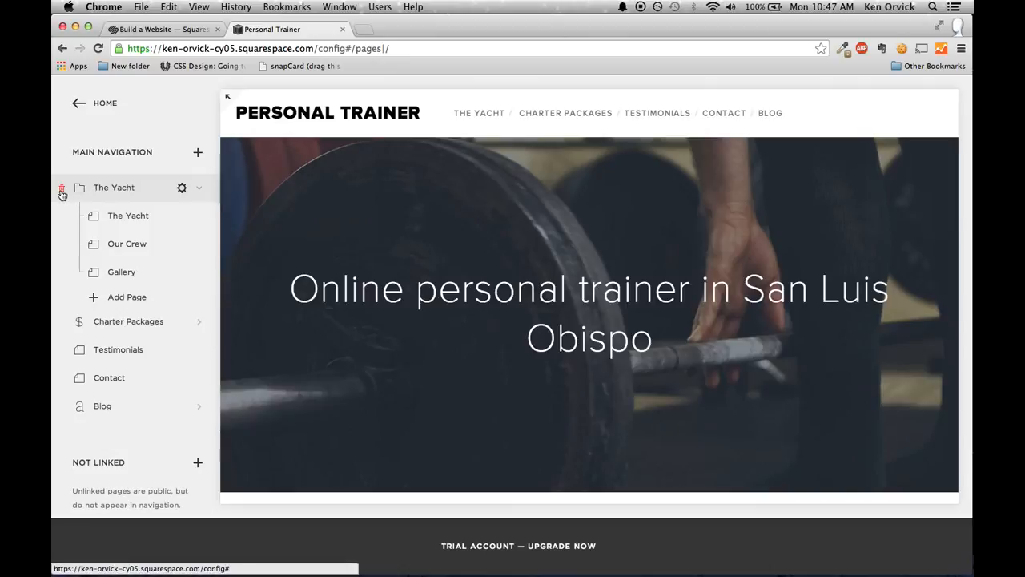
Remove the example folder The Yacht from the main navigation and add a standard page named About in its place
{"action": "left_click", "coordinate": [62, 193]}
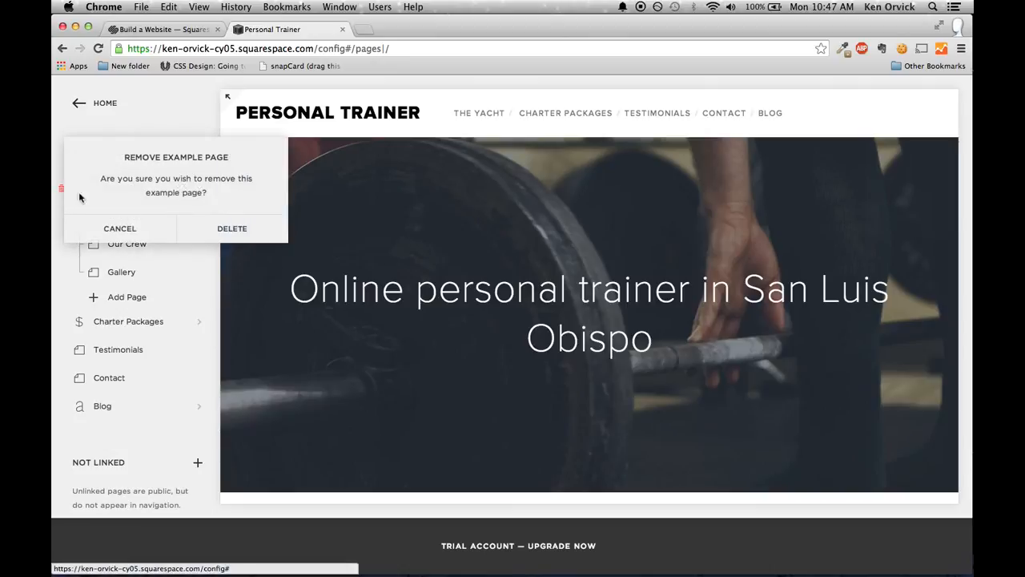
{"action": "left_click", "coordinate": [238, 228]}
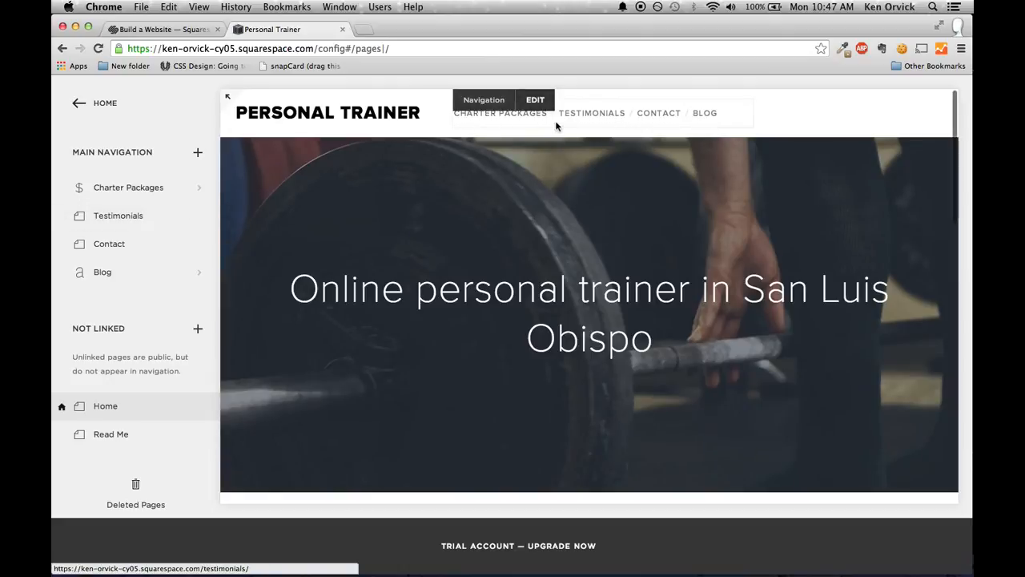
{"action": "left_click", "coordinate": [198, 155]}
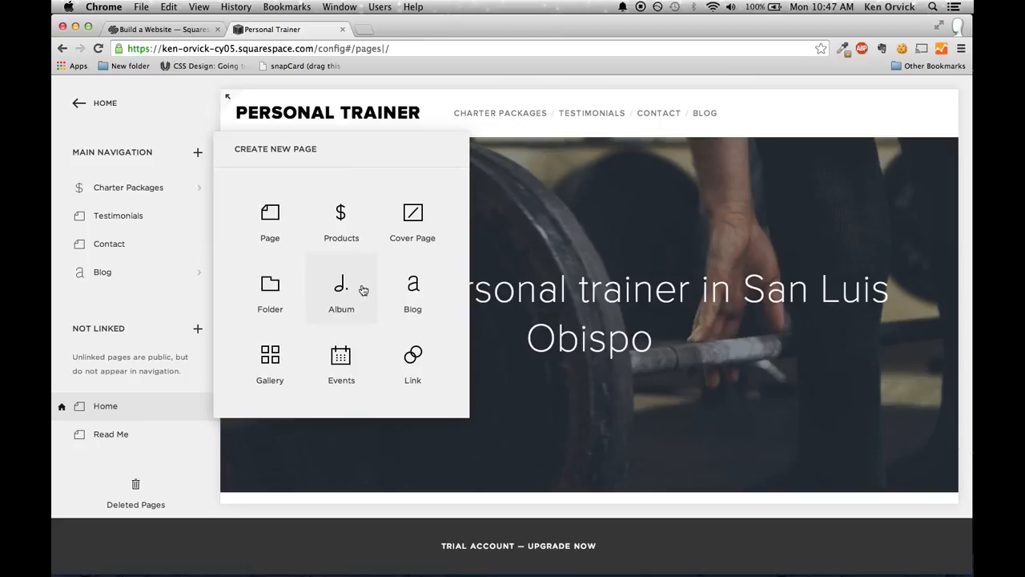
{"action": "left_click", "coordinate": [269, 223]}
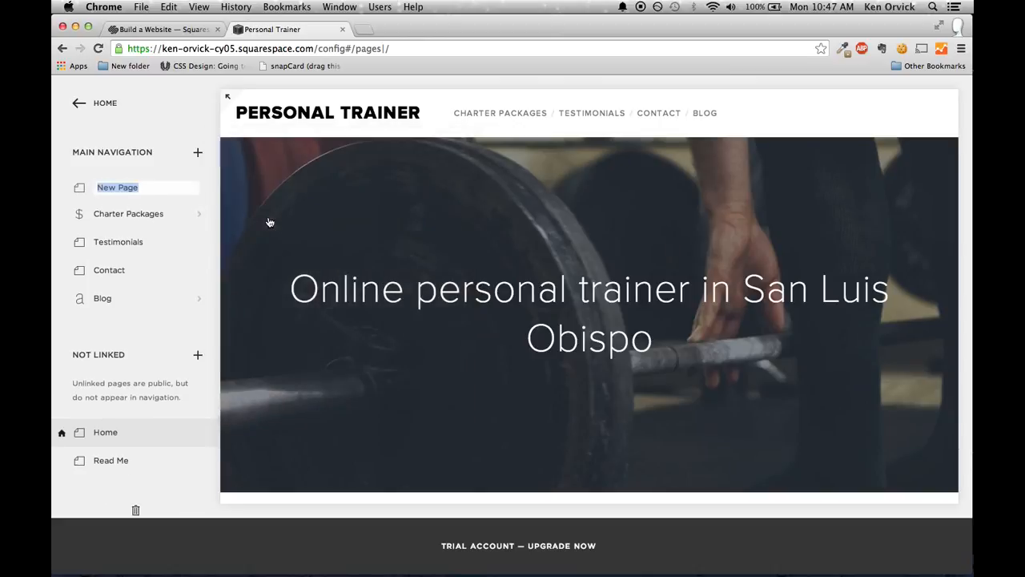
{"action": "type", "text": "Abo"}
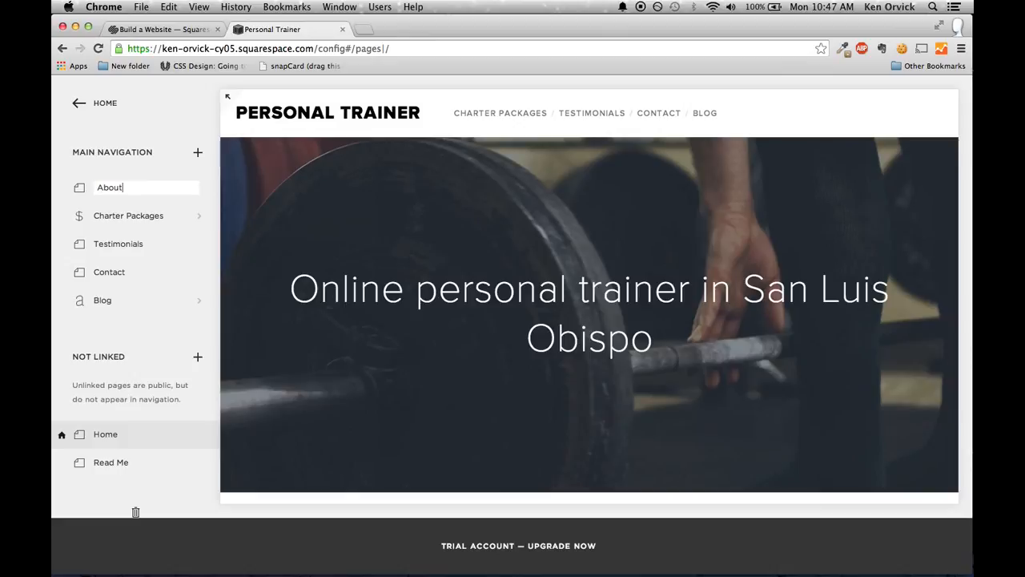
{"action": "type", "text": "ut"}
{"action": "key", "text": "Return"}
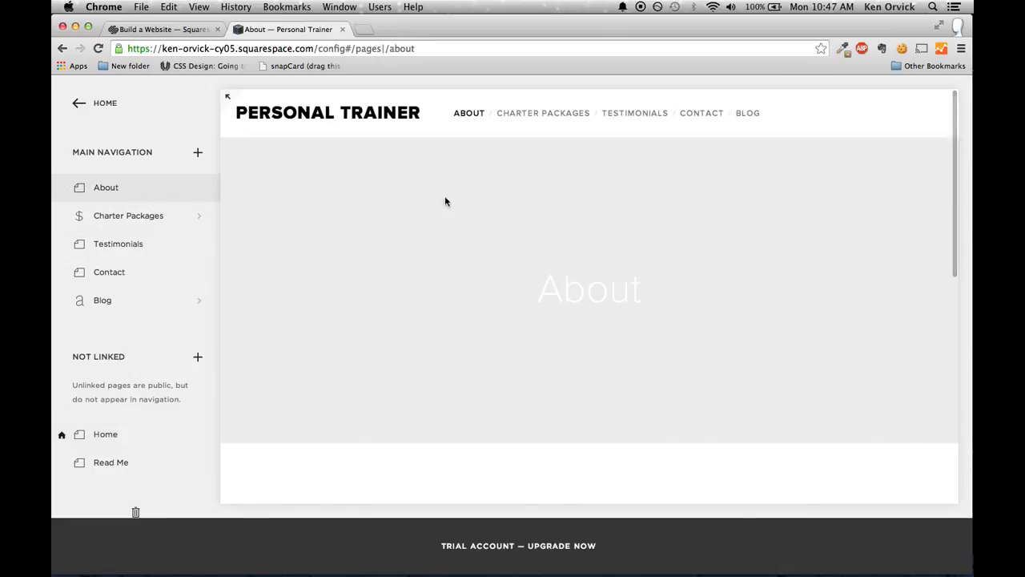
Examine the new About page's banner and its basic page settings, and close the settings without changes
{"action": "left_click_drag", "start_coordinate": [514, 311], "coordinate": [678, 300]}
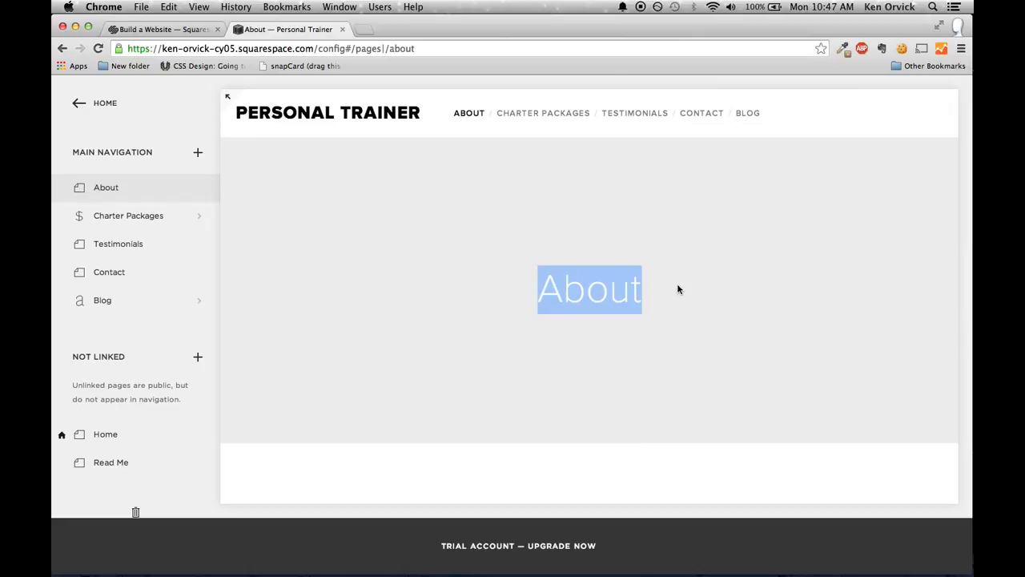
{"action": "left_click", "coordinate": [496, 307]}
{"action": "scroll", "coordinate": [492, 275], "scroll_direction": "down", "scroll_amount": 3}
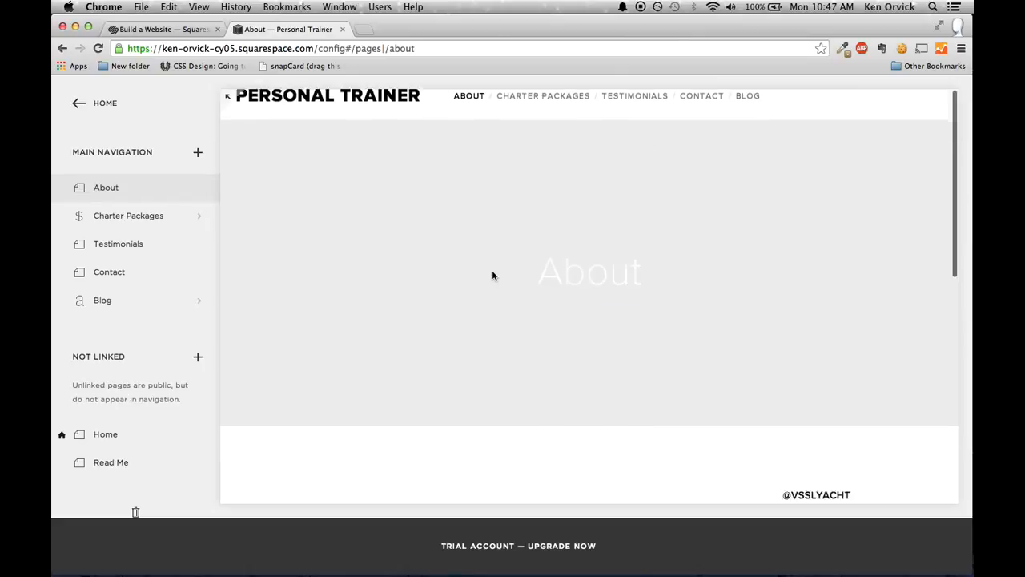
{"action": "scroll", "coordinate": [492, 276], "scroll_direction": "up", "scroll_amount": 3}
{"action": "left_click", "coordinate": [195, 191]}
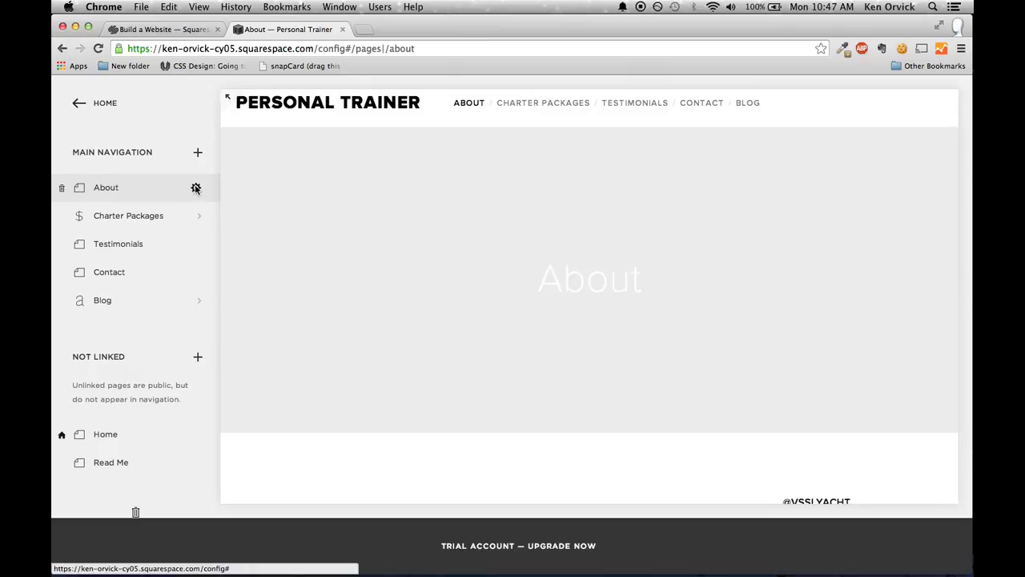
{"action": "scroll", "coordinate": [737, 236], "scroll_direction": "down", "scroll_amount": 3}
{"action": "scroll", "coordinate": [737, 236], "scroll_direction": "up", "scroll_amount": 2}
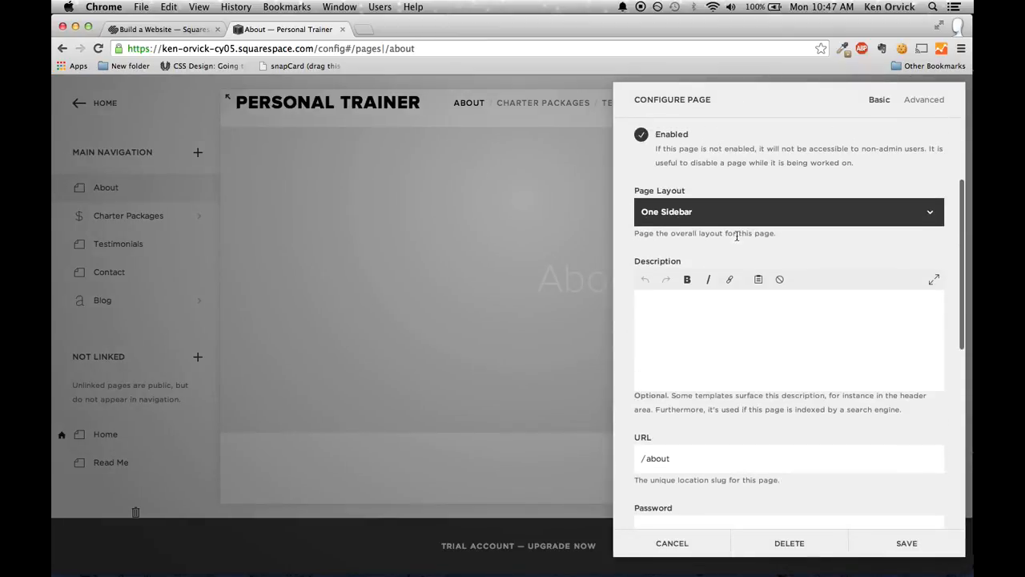
{"action": "scroll", "coordinate": [737, 233], "scroll_direction": "down", "scroll_amount": 5}
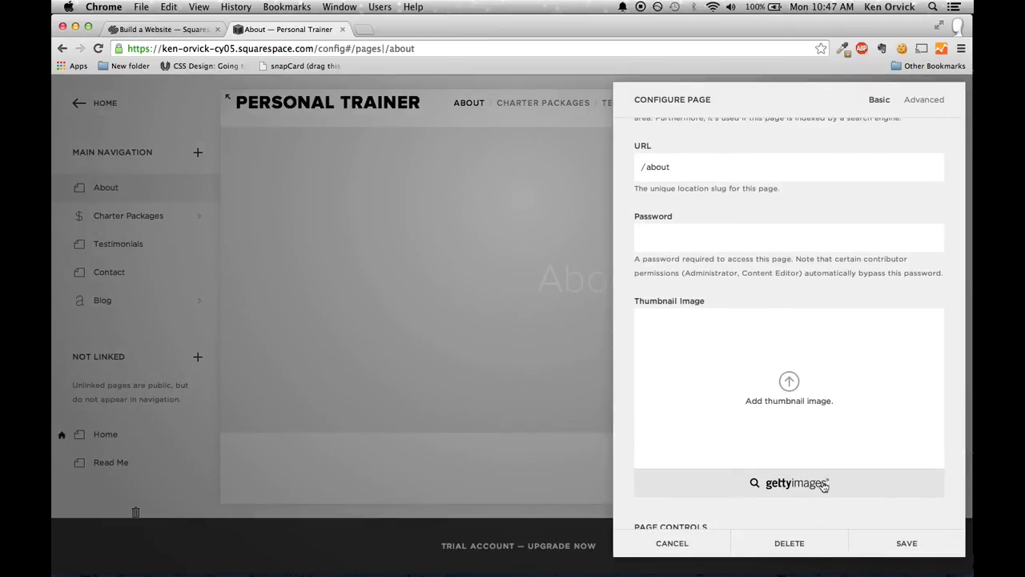
{"action": "left_click", "coordinate": [698, 549]}
Enter the text "This is my about page" in the About page's header content area
{"action": "scroll", "coordinate": [559, 378], "scroll_direction": "down", "scroll_amount": 5}
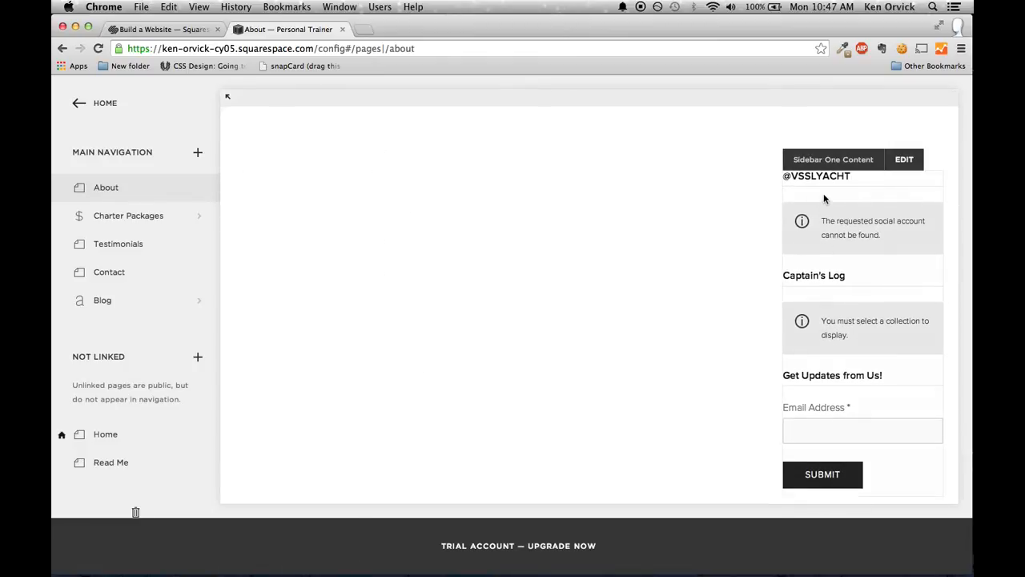
{"action": "scroll", "coordinate": [760, 211], "scroll_direction": "down", "scroll_amount": 2}
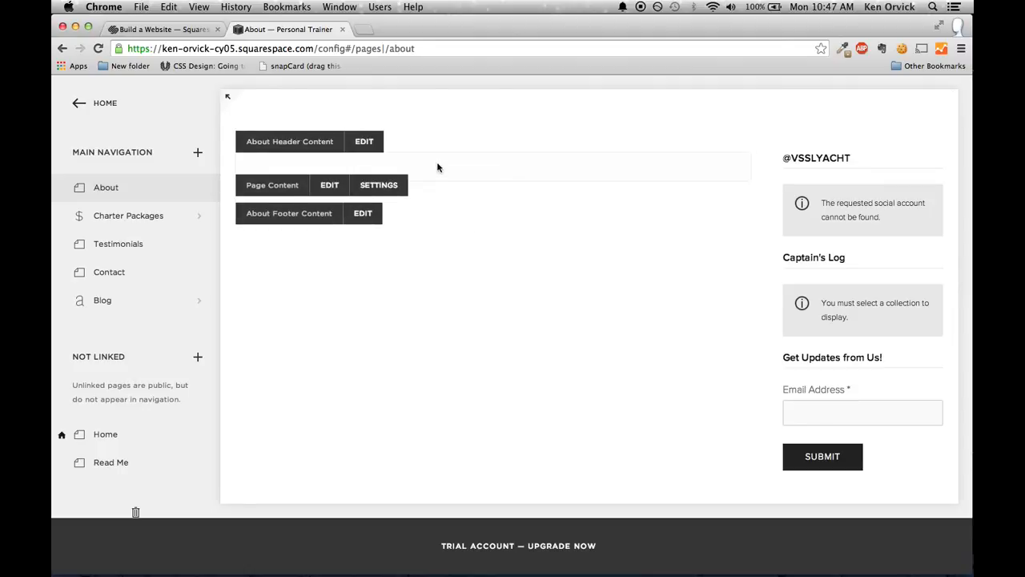
{"action": "scroll", "coordinate": [396, 193], "scroll_direction": "up", "scroll_amount": 1}
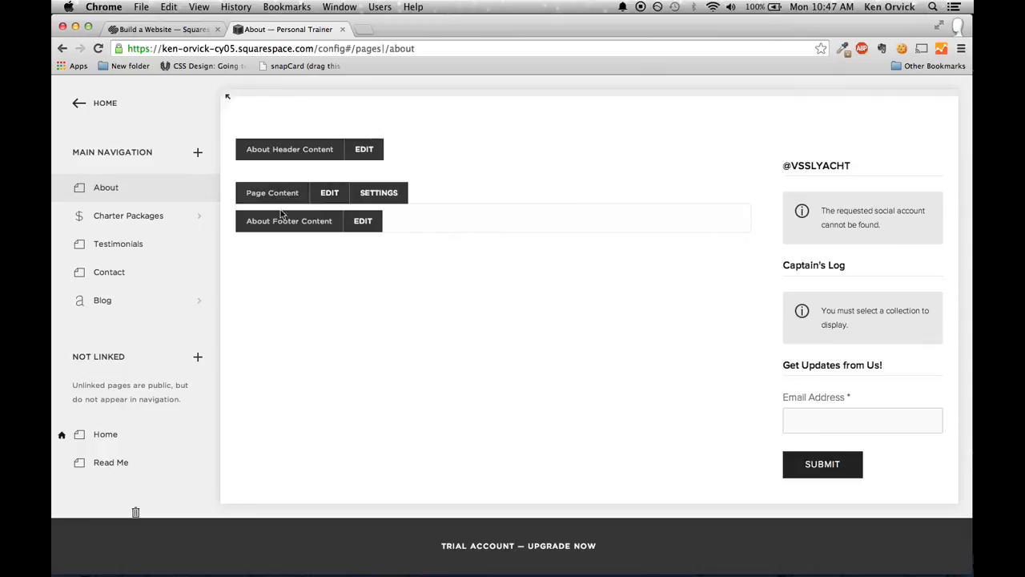
{"action": "left_click", "coordinate": [366, 150]}
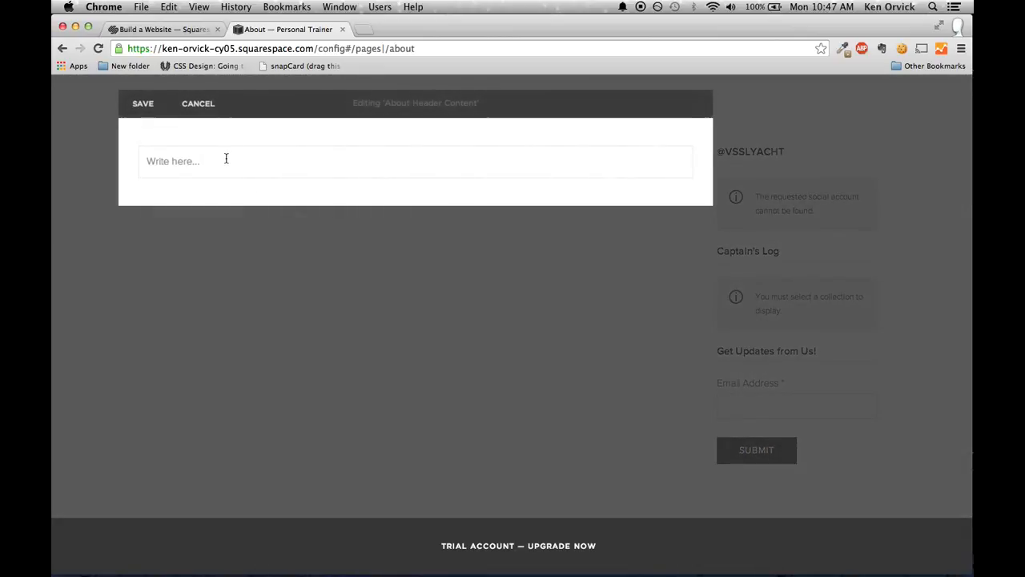
{"action": "left_click", "coordinate": [226, 158]}
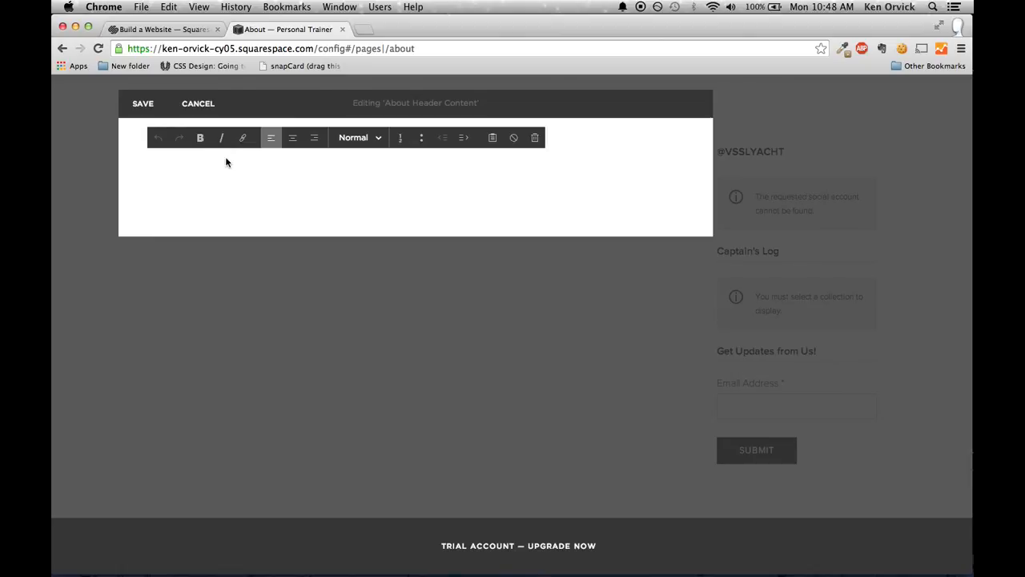
{"action": "type", "text": "THis"}
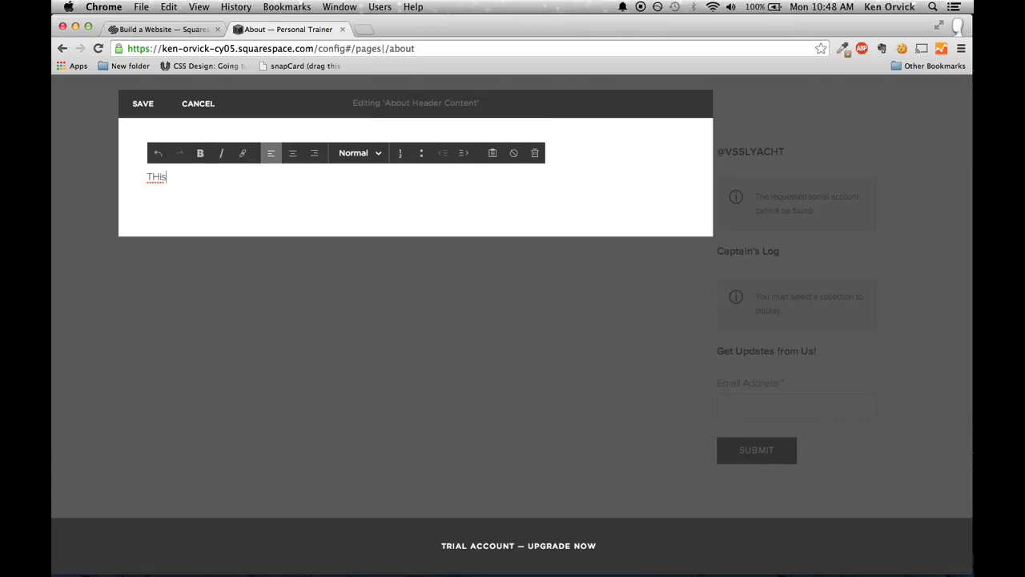
{"action": "key", "text": "BackSpace"}
{"action": "key", "text": "BackSpace"}
{"action": "key", "text": "BackSpace"}
{"action": "type", "text": "his is my about"}
Format the line "This is my about page" as Heading 1 and save the header content
{"action": "triple_click", "coordinate": [277, 180]}
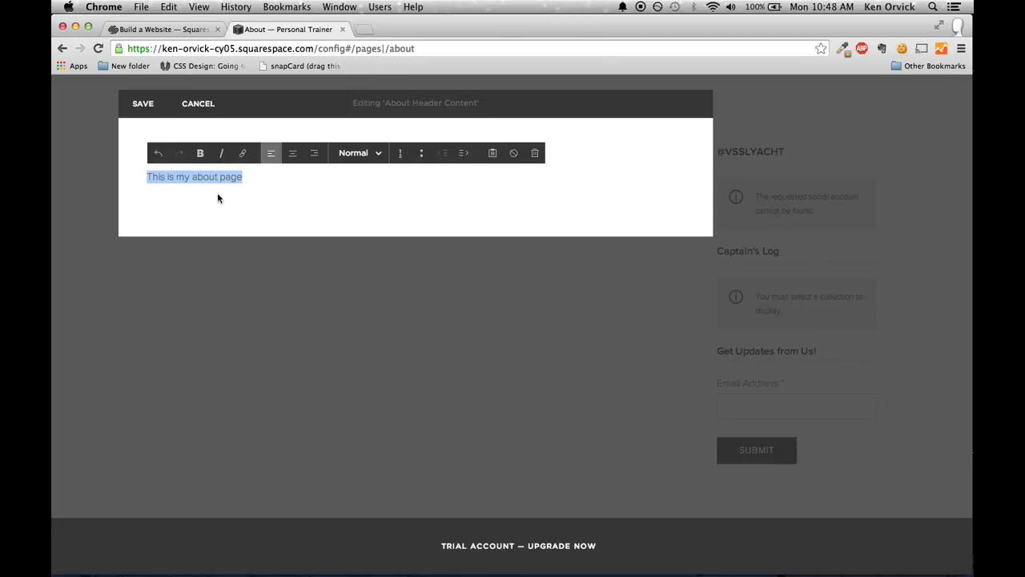
{"action": "left_click", "coordinate": [368, 156]}
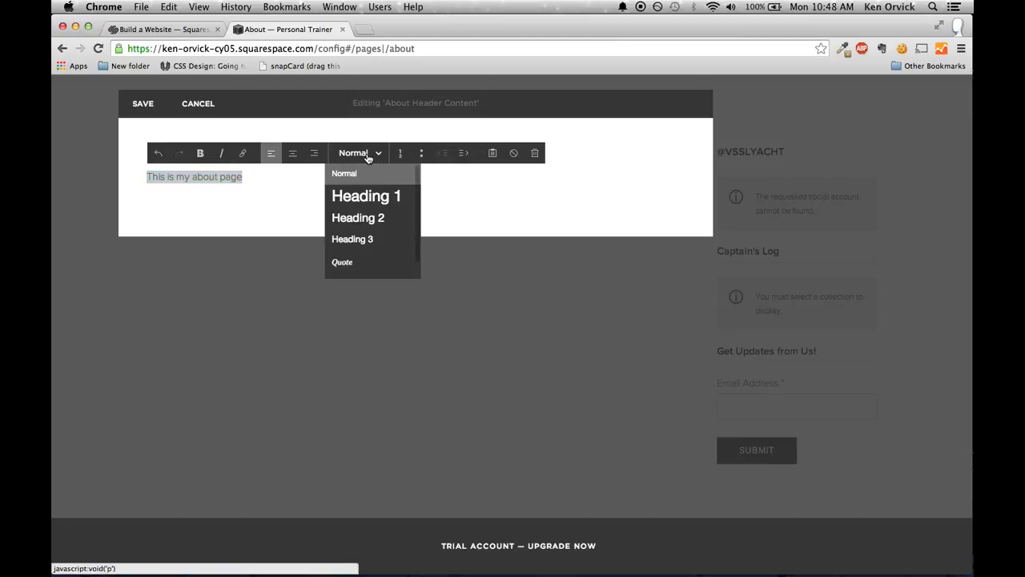
{"action": "left_click", "coordinate": [360, 197]}
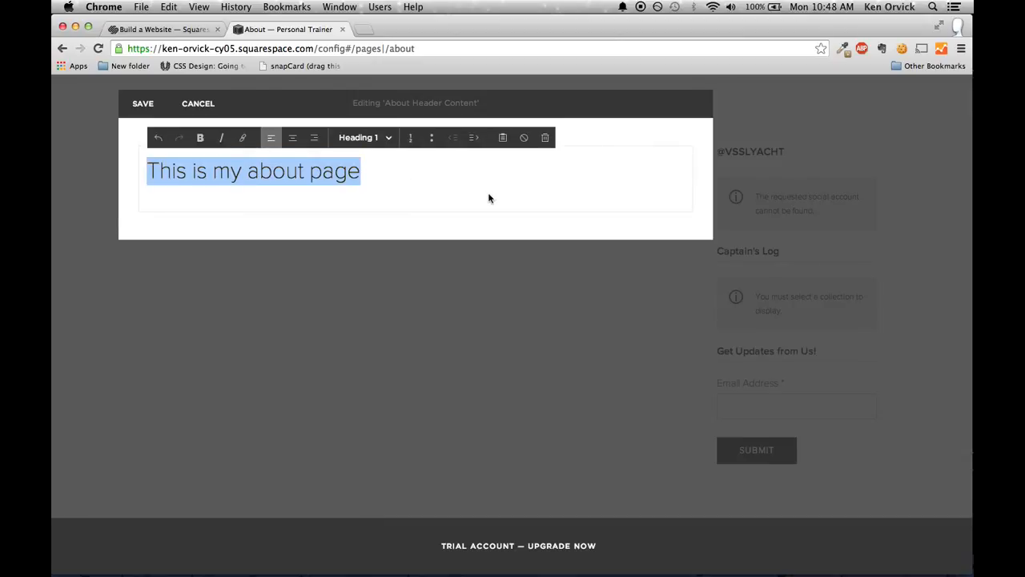
{"action": "left_click", "coordinate": [146, 105]}
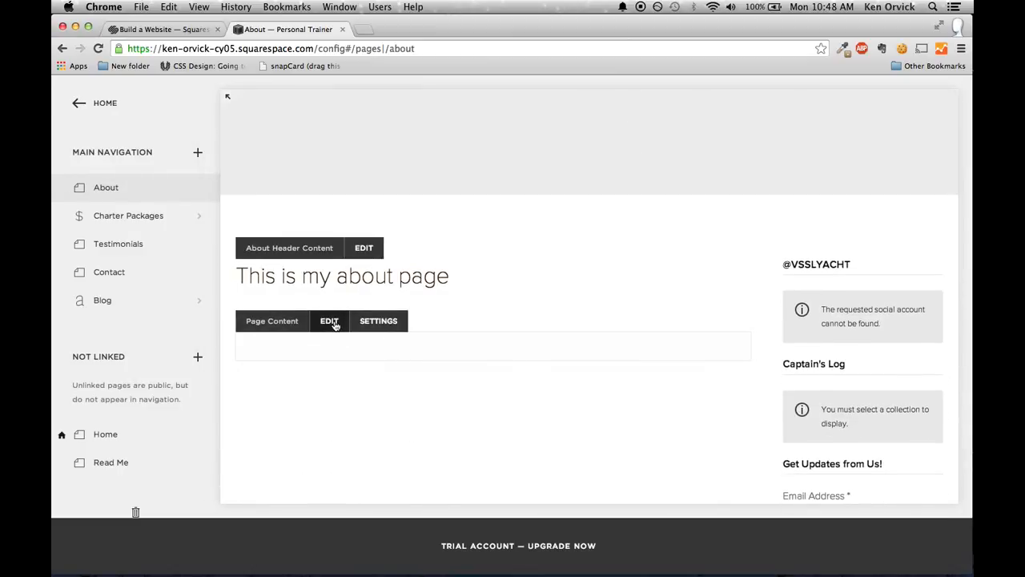
Write "Information about who I am" in the About page's main page content and save it
{"action": "left_click", "coordinate": [335, 323]}
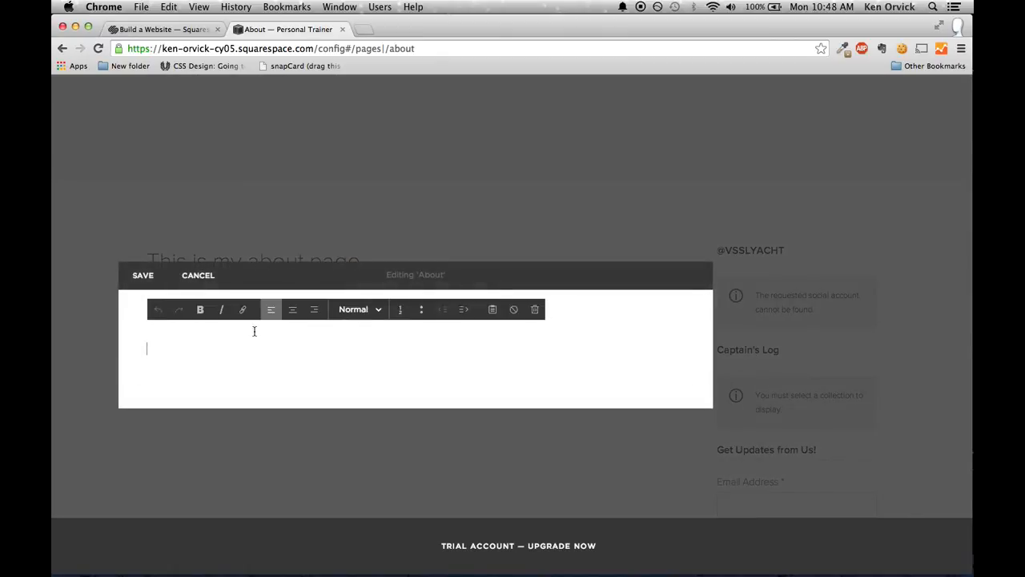
{"action": "type", "text": "Information "}
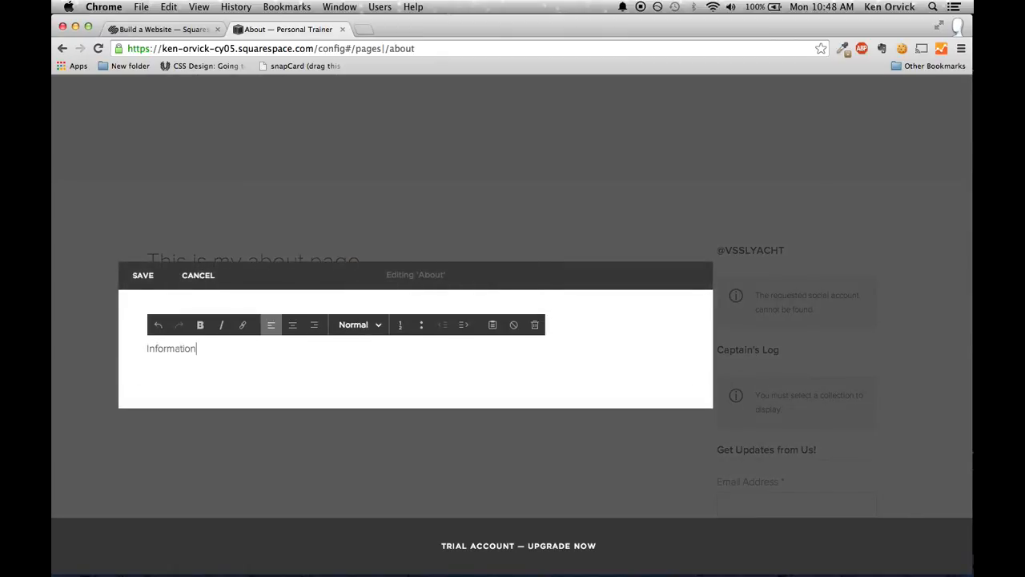
{"action": "type", "text": "about who I am"}
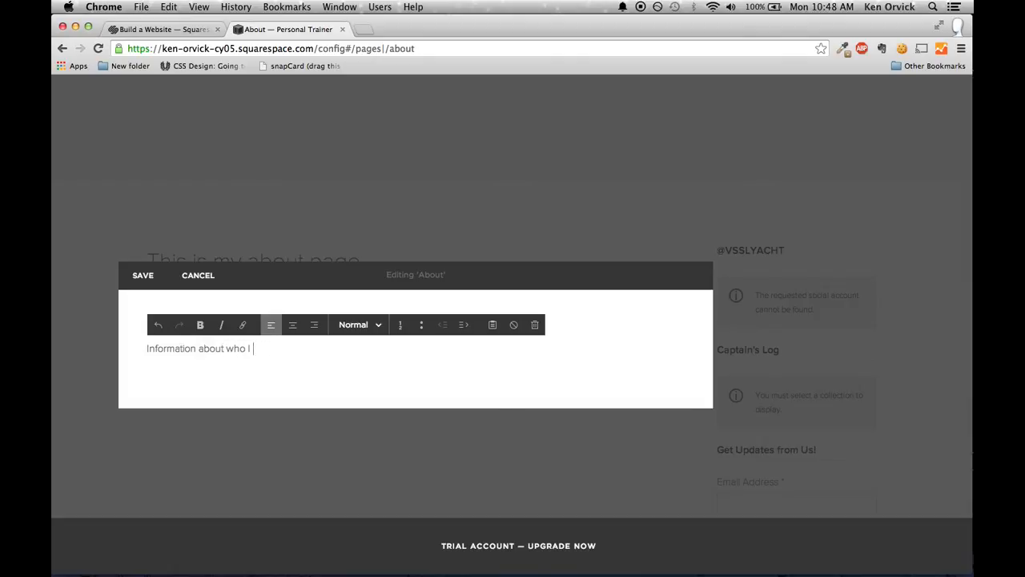
{"action": "left_click", "coordinate": [141, 276]}
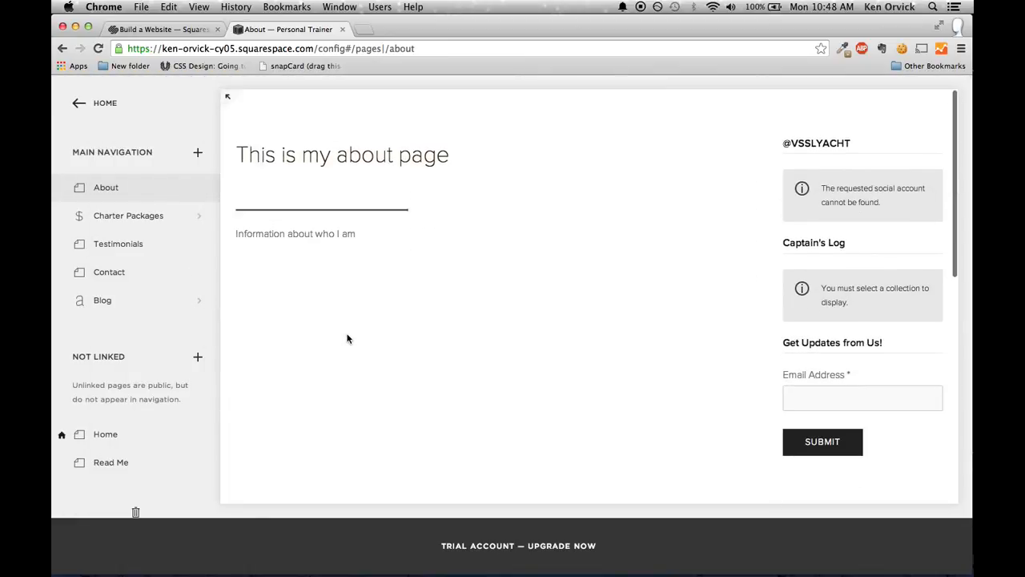
Insert an image block below the text "Information about who I am" in the About page's main content
{"action": "mouse_move", "coordinate": [348, 337]}
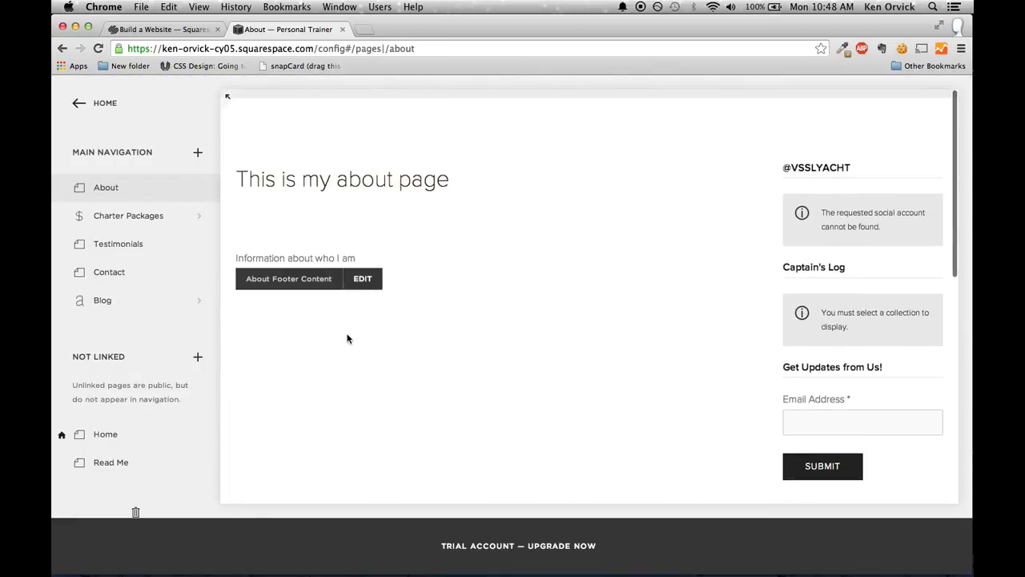
{"action": "left_click", "coordinate": [364, 281]}
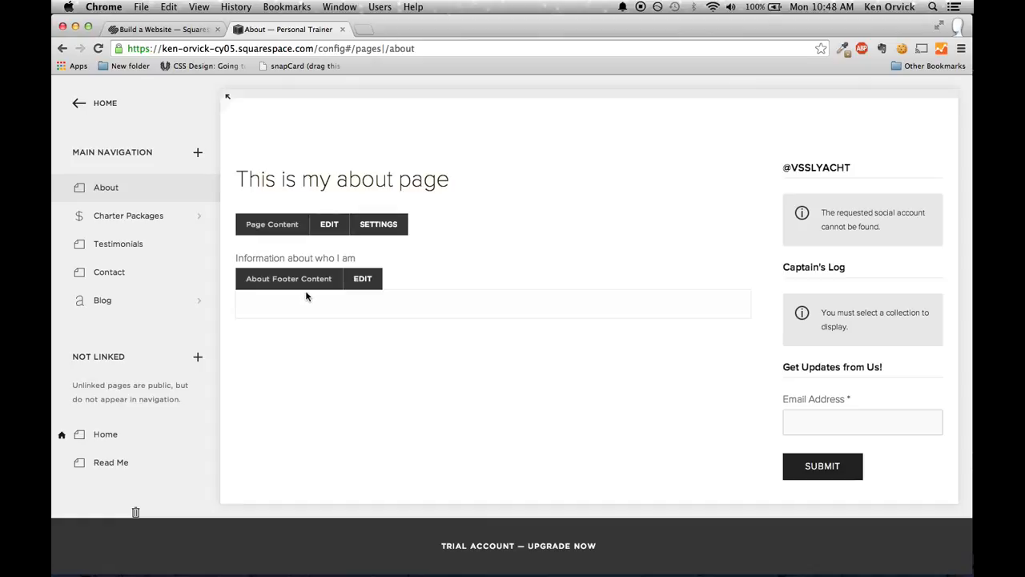
{"action": "left_click", "coordinate": [325, 228]}
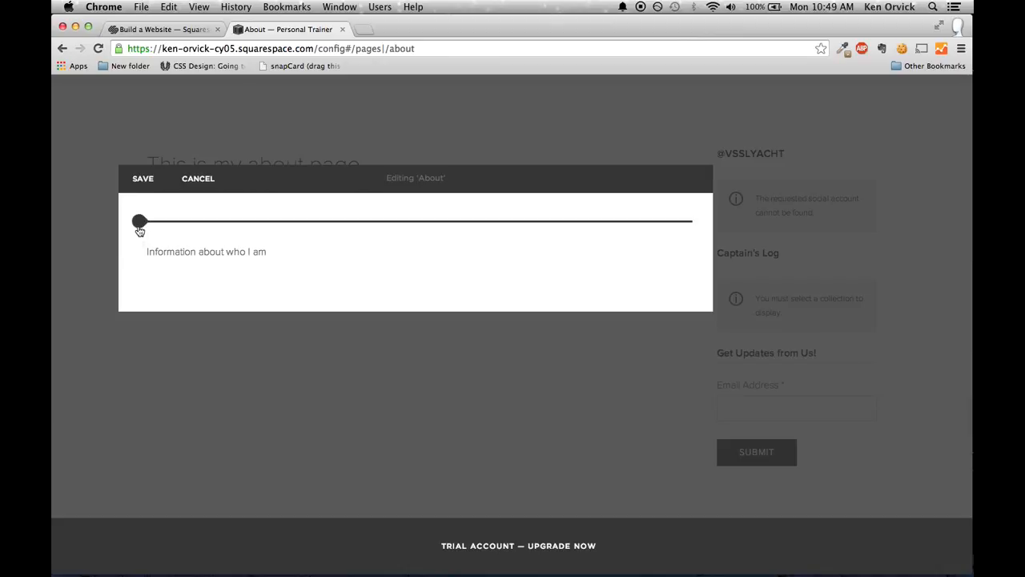
{"action": "left_click", "coordinate": [139, 285]}
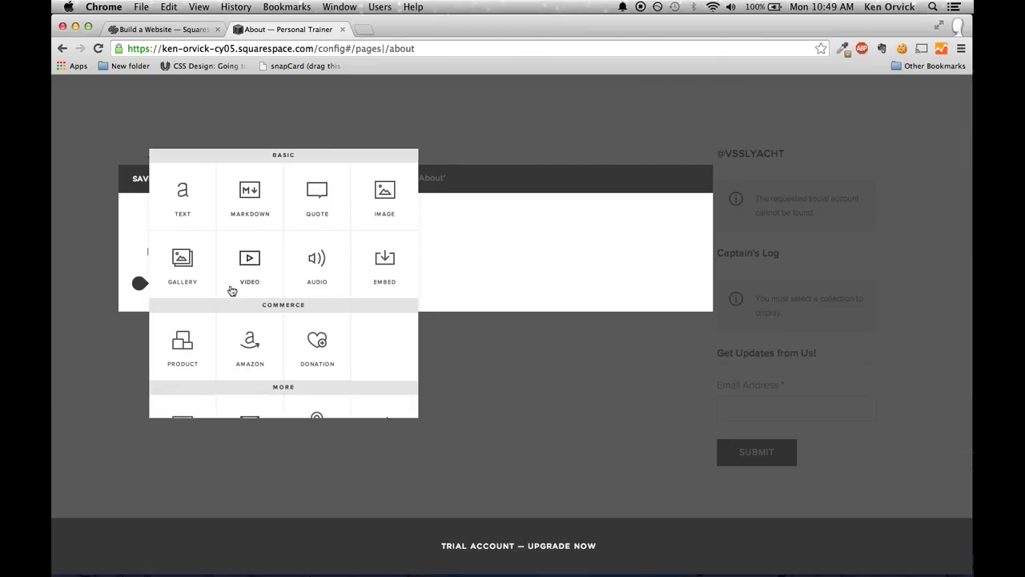
{"action": "scroll", "coordinate": [228, 282], "scroll_direction": "down", "scroll_amount": 5}
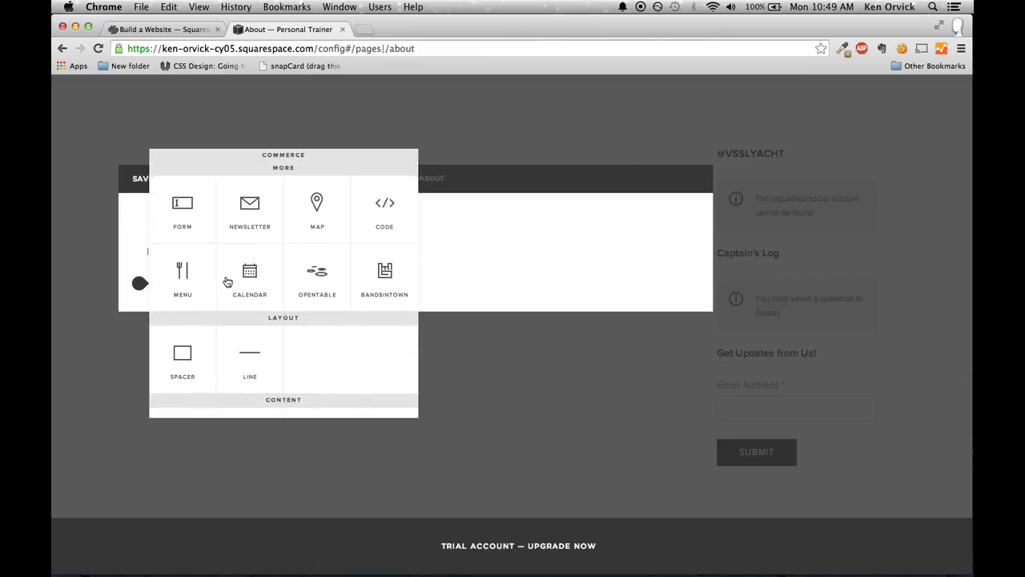
{"action": "scroll", "coordinate": [226, 281], "scroll_direction": "down", "scroll_amount": 1}
{"action": "scroll", "coordinate": [224, 280], "scroll_direction": "up", "scroll_amount": 6}
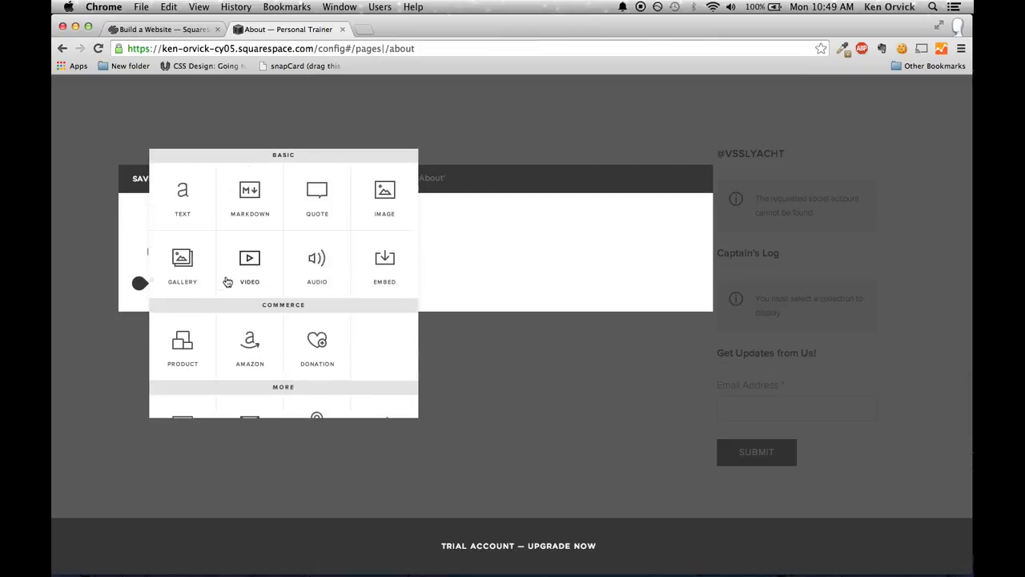
{"action": "left_click", "coordinate": [383, 202]}
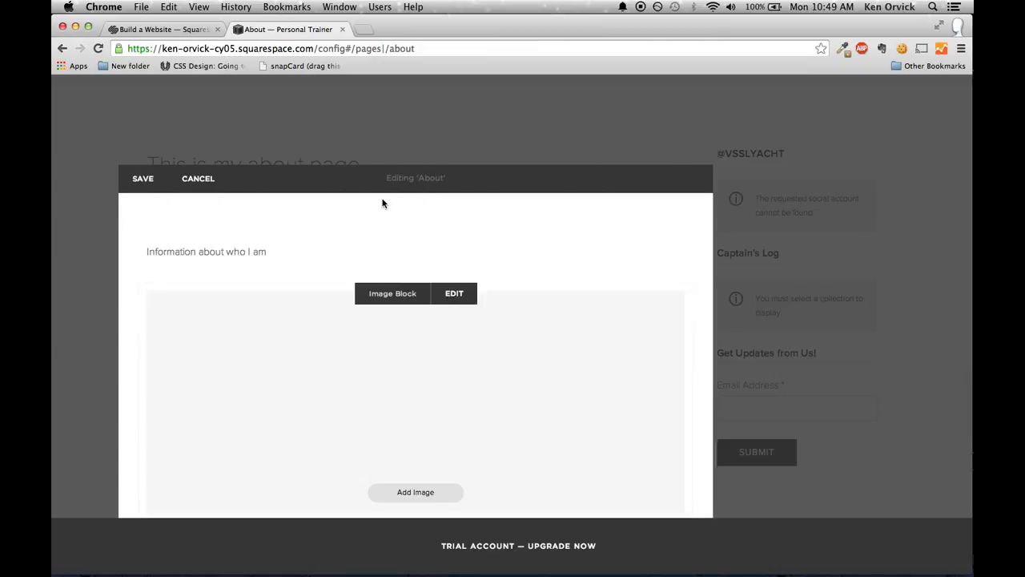
{"action": "left_click", "coordinate": [809, 284]}
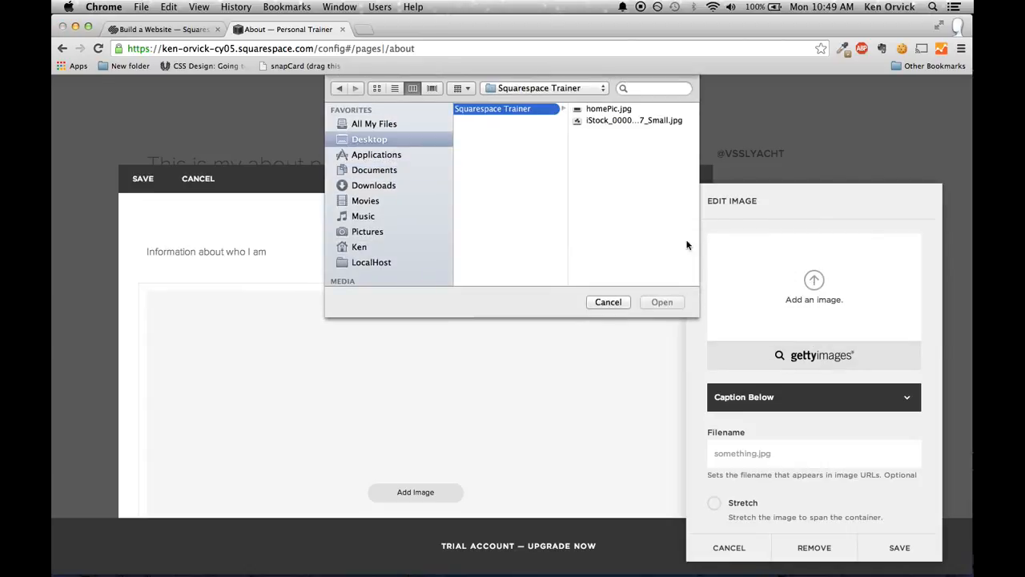
{"action": "left_click", "coordinate": [599, 120]}
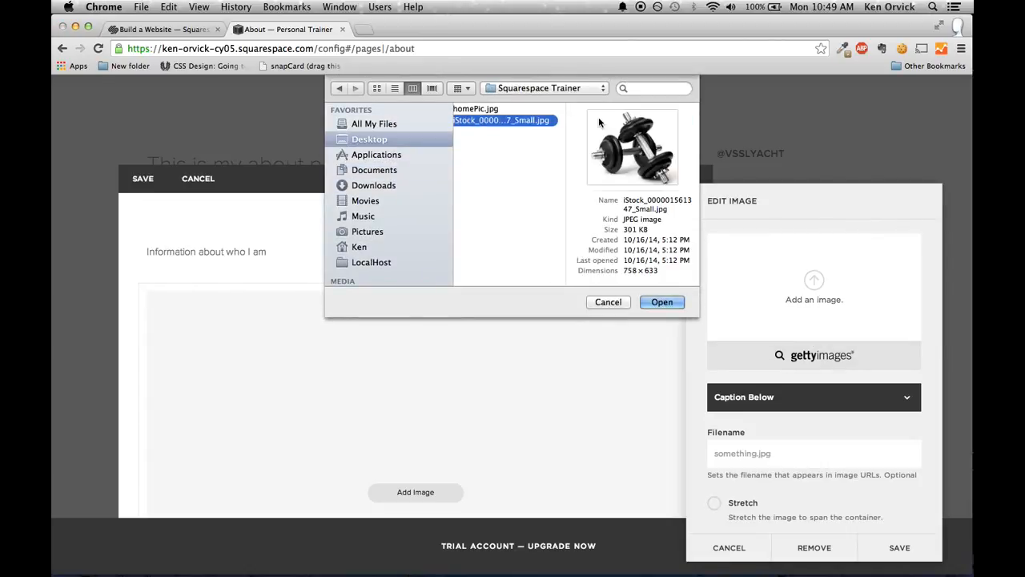
{"action": "double_click", "coordinate": [599, 120]}
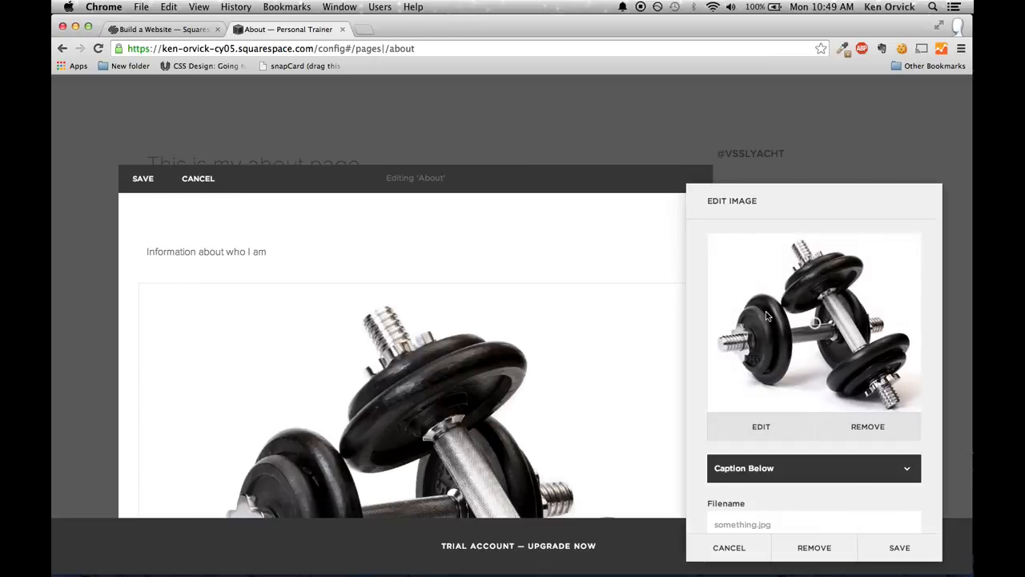
Set the dumbbell image's caption option to Do Not Display Caption and save the image settings
{"action": "scroll", "coordinate": [766, 312], "scroll_direction": "down", "scroll_amount": 4}
{"action": "left_click", "coordinate": [781, 338]}
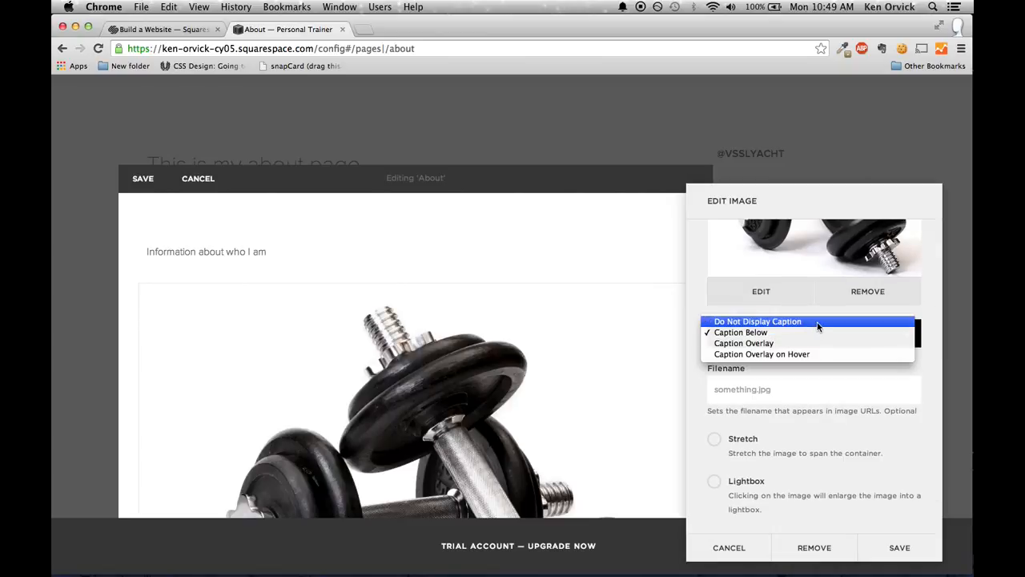
{"action": "left_click", "coordinate": [818, 322]}
{"action": "scroll", "coordinate": [817, 320], "scroll_direction": "down", "scroll_amount": 2}
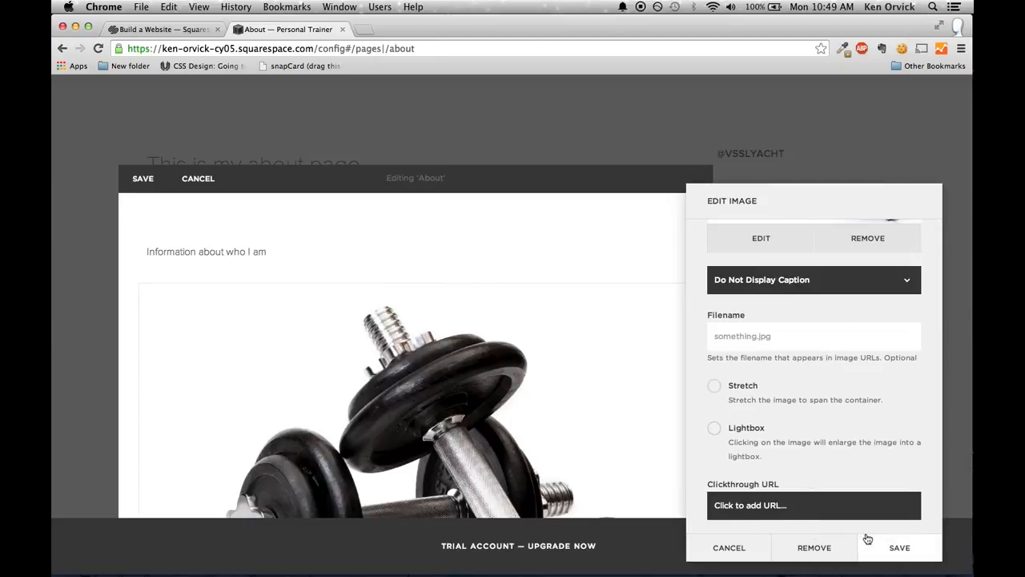
{"action": "left_click", "coordinate": [897, 548]}
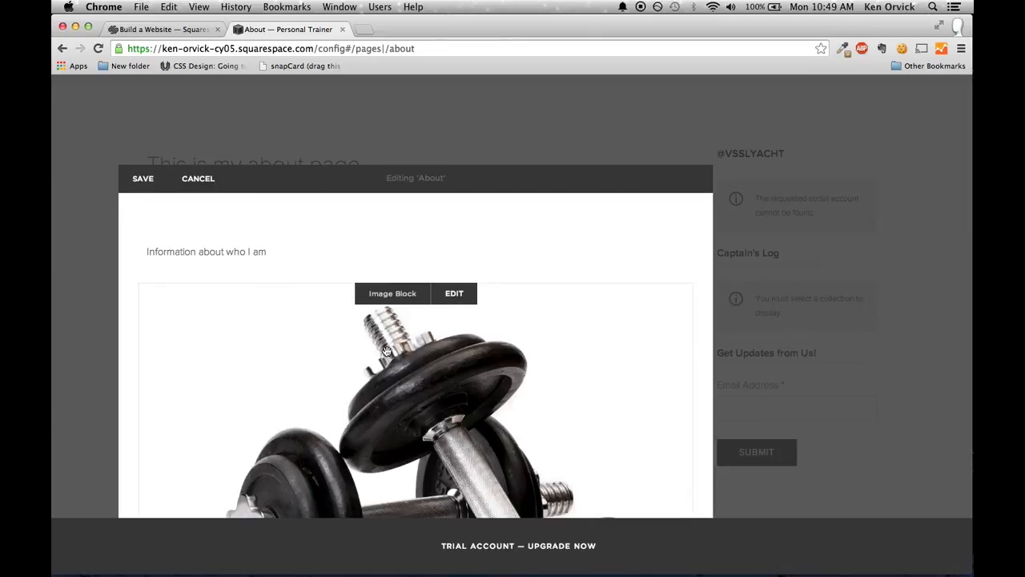
Crop the dumbbell image block to a shorter, banner-like height by pulling its lower edge up
{"action": "scroll", "coordinate": [402, 277], "scroll_direction": "down", "scroll_amount": 5}
{"action": "scroll", "coordinate": [402, 278], "scroll_direction": "up", "scroll_amount": 5}
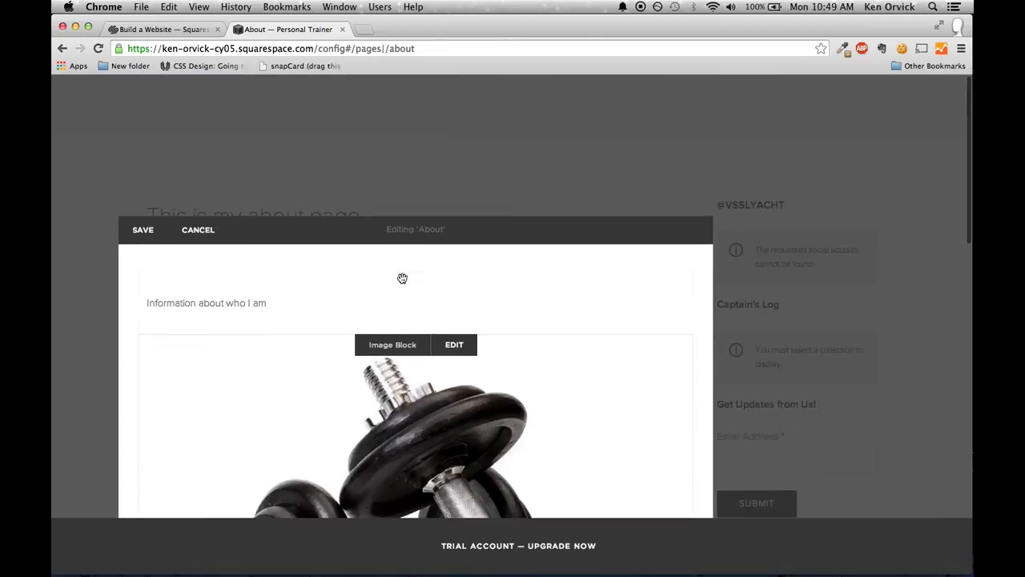
{"action": "scroll", "coordinate": [402, 277], "scroll_direction": "down", "scroll_amount": 3}
{"action": "scroll", "coordinate": [402, 278], "scroll_direction": "up", "scroll_amount": 3}
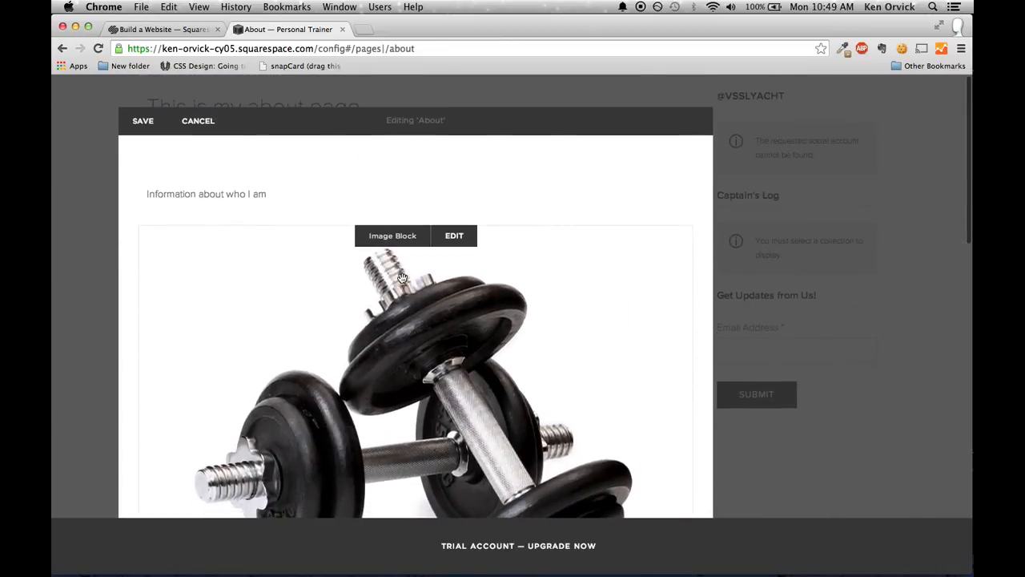
{"action": "scroll", "coordinate": [201, 223], "scroll_direction": "down", "scroll_amount": 5}
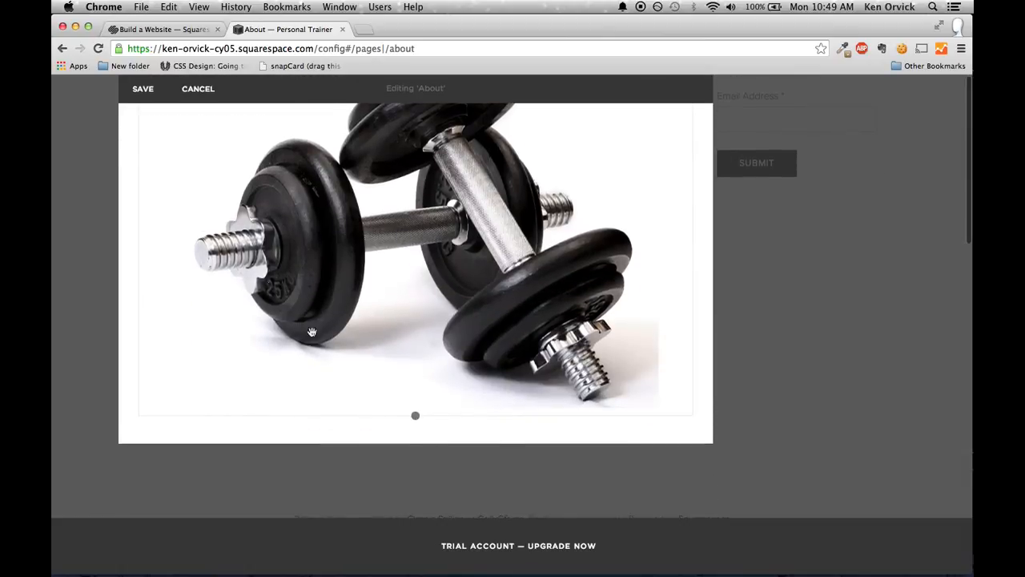
{"action": "scroll", "coordinate": [358, 320], "scroll_direction": "down", "scroll_amount": 1}
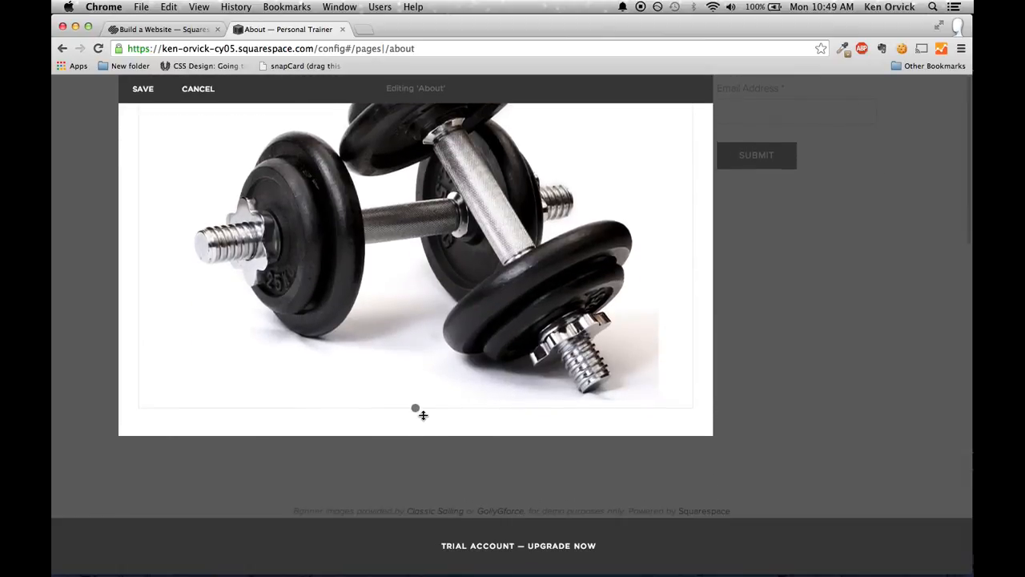
{"action": "left_click_drag", "start_coordinate": [416, 408], "coordinate": [422, 261]}
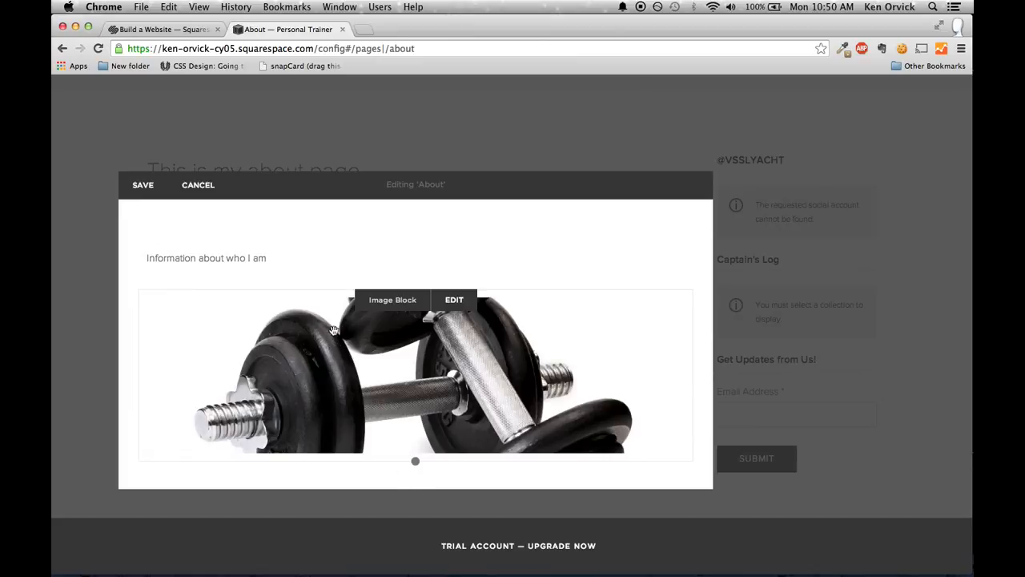
Place the dumbbell image beside the text "Information about who I am", widen its column and save the page content
{"action": "left_click_drag", "start_coordinate": [309, 348], "coordinate": [611, 268]}
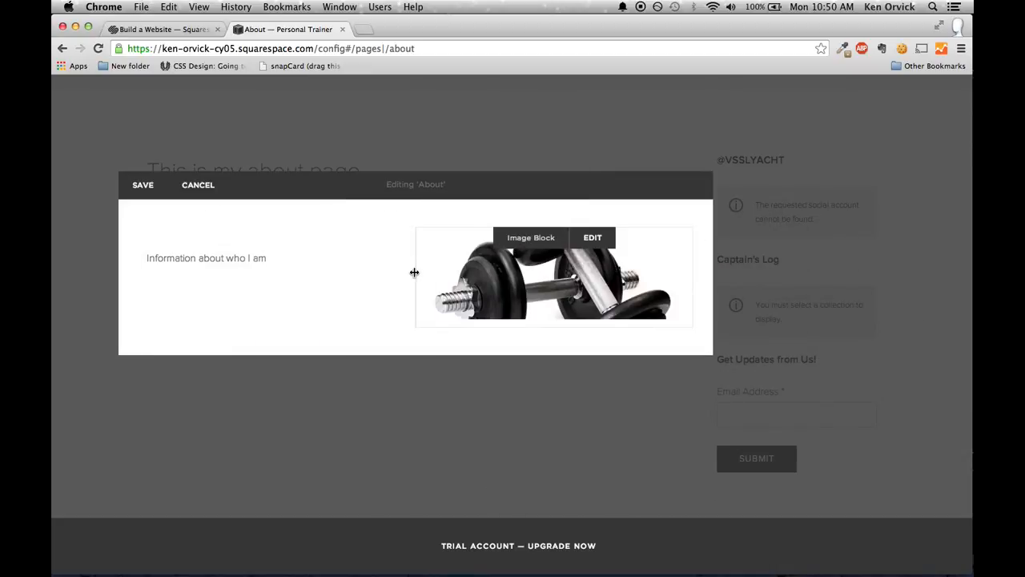
{"action": "left_click_drag", "start_coordinate": [414, 272], "coordinate": [293, 265]}
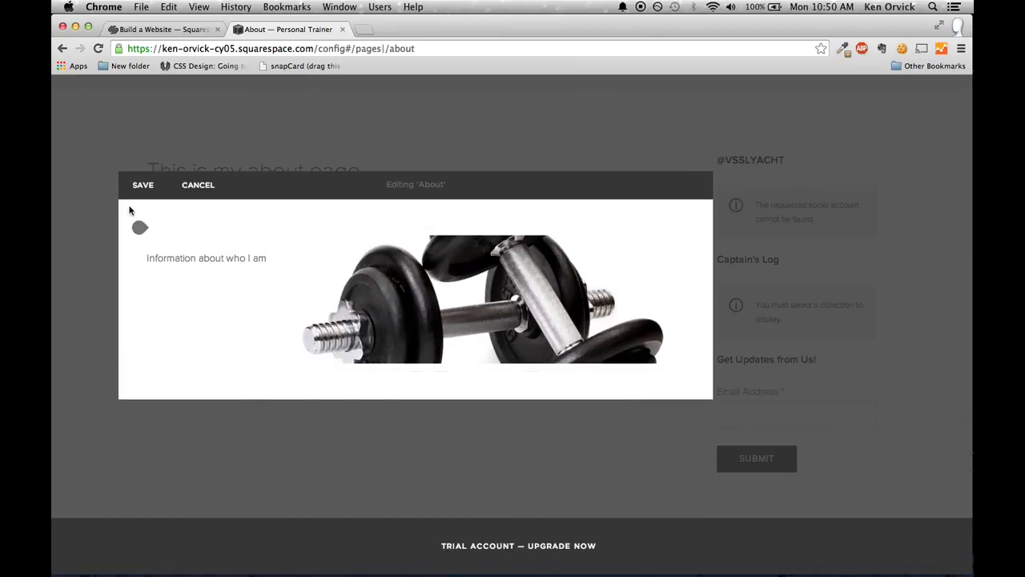
{"action": "left_click", "coordinate": [144, 185]}
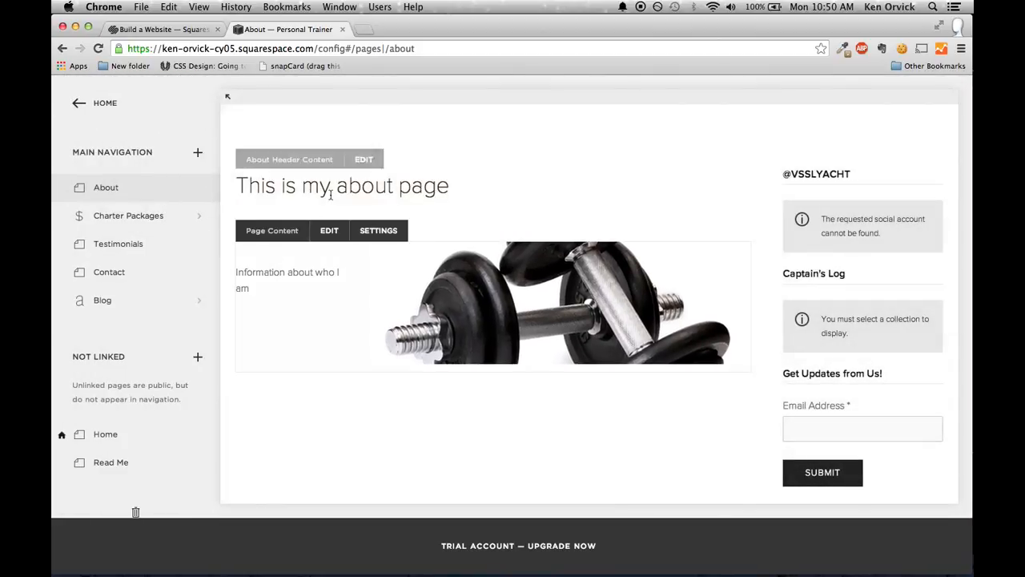
Open the About page's footer content, browse the available block types and close the editor by saving
{"action": "mouse_move", "coordinate": [296, 292]}
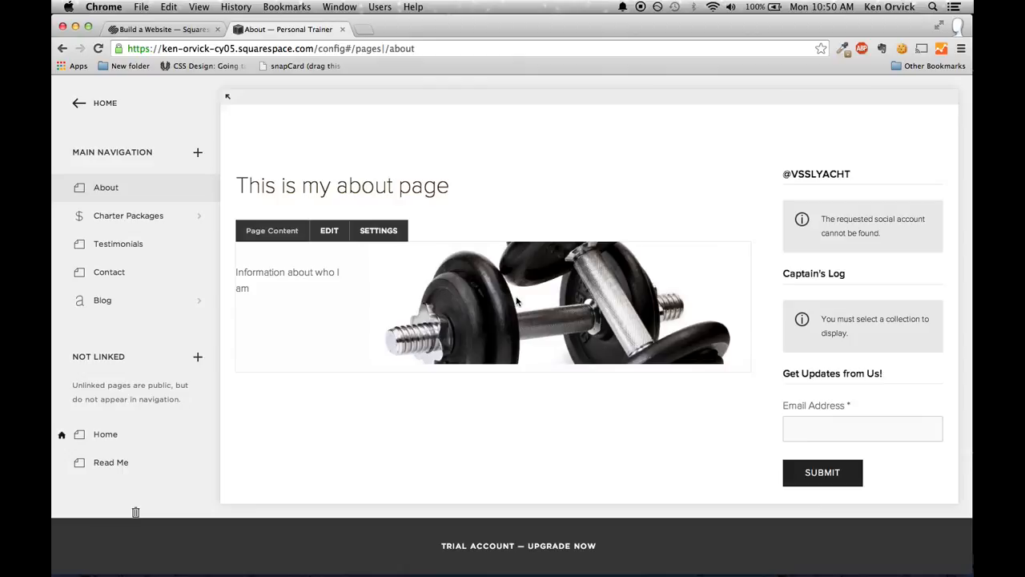
{"action": "scroll", "coordinate": [516, 301], "scroll_direction": "down", "scroll_amount": 5}
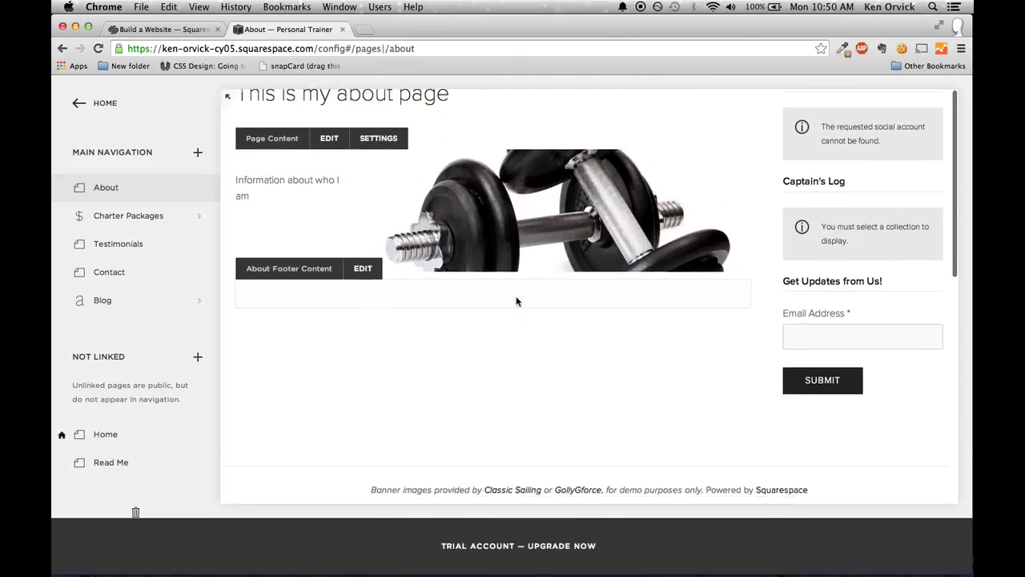
{"action": "mouse_move", "coordinate": [335, 233]}
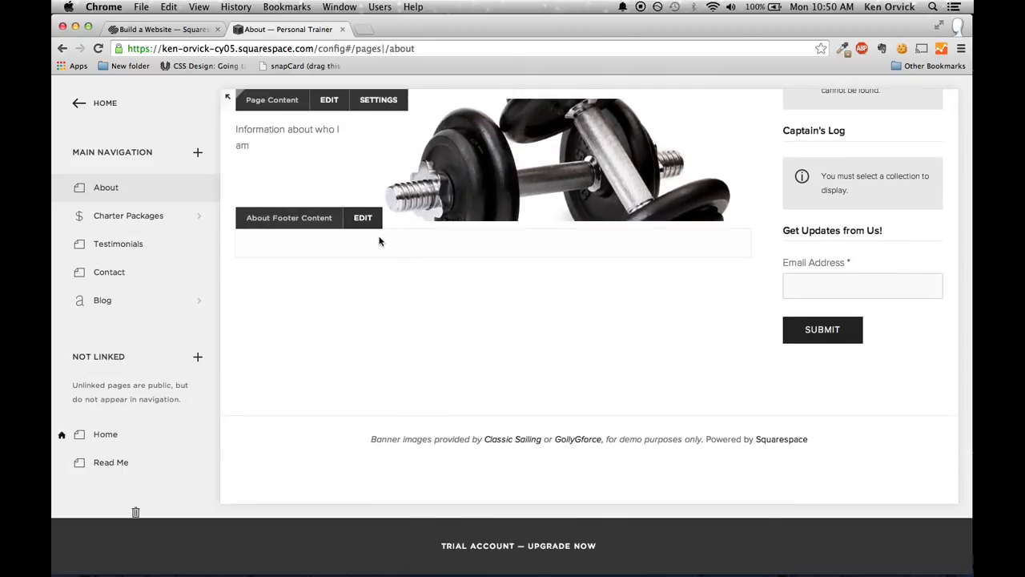
{"action": "left_click", "coordinate": [362, 218]}
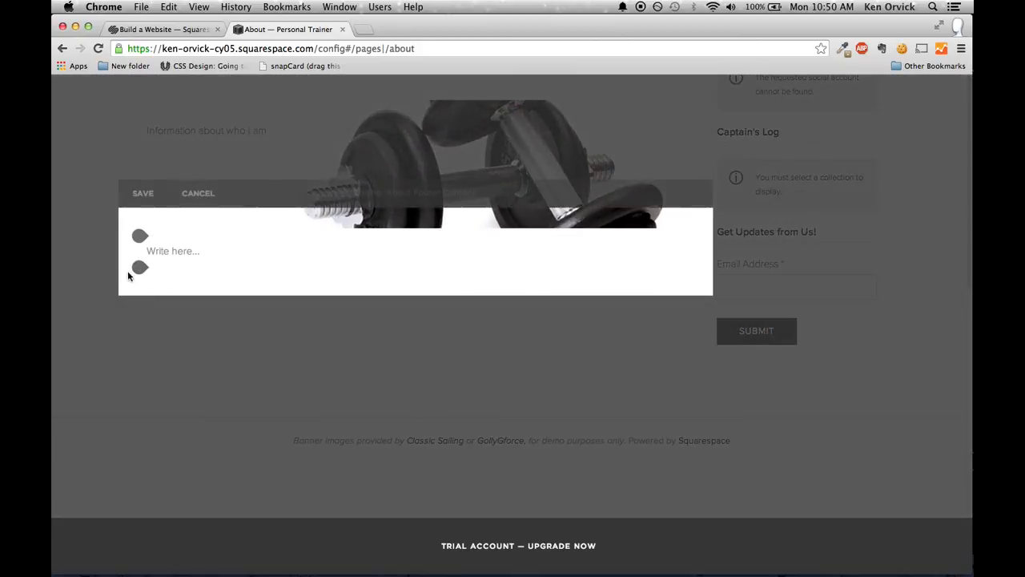
{"action": "left_click", "coordinate": [138, 267]}
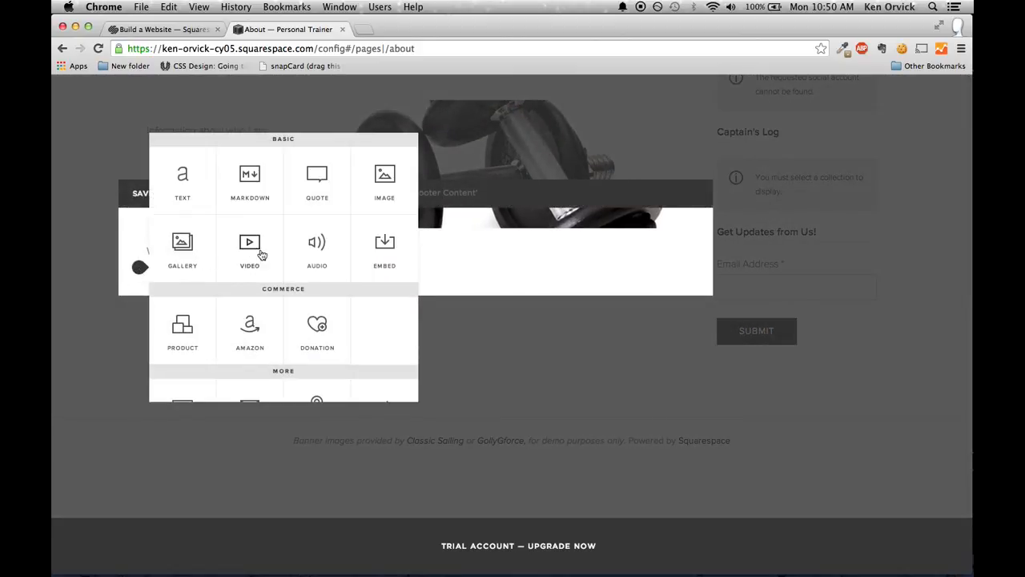
{"action": "scroll", "coordinate": [211, 339], "scroll_direction": "down", "scroll_amount": 5}
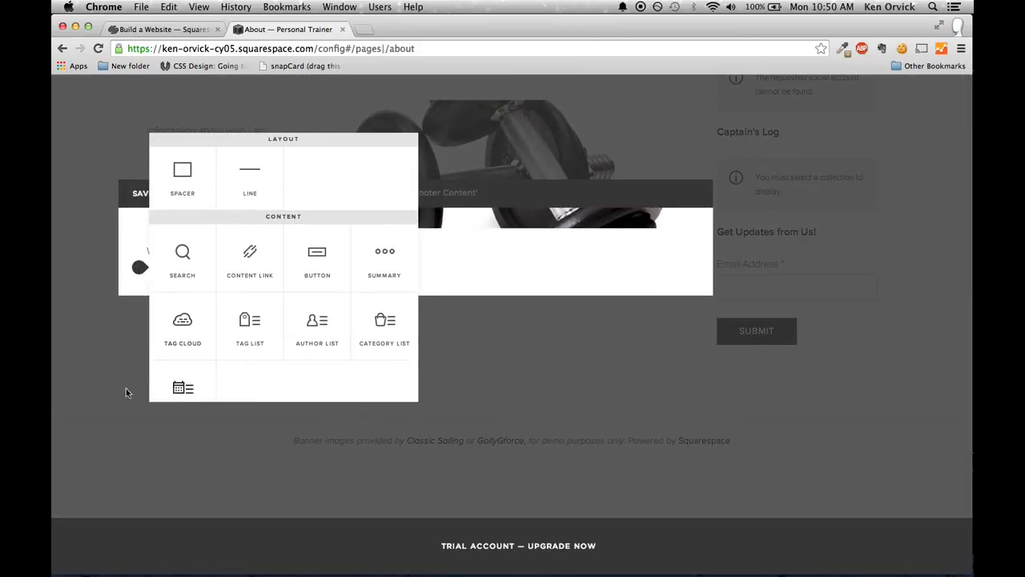
{"action": "left_click", "coordinate": [140, 376]}
{"action": "left_click", "coordinate": [143, 193]}
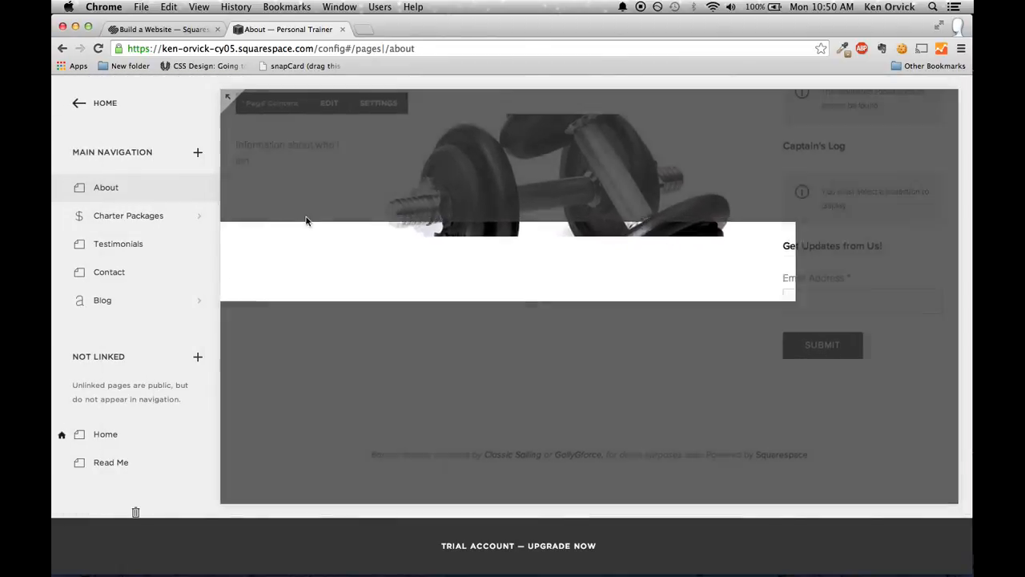
Look over the Sidebar One content in its editor and cancel
{"action": "scroll", "coordinate": [619, 300], "scroll_direction": "up", "scroll_amount": 4}
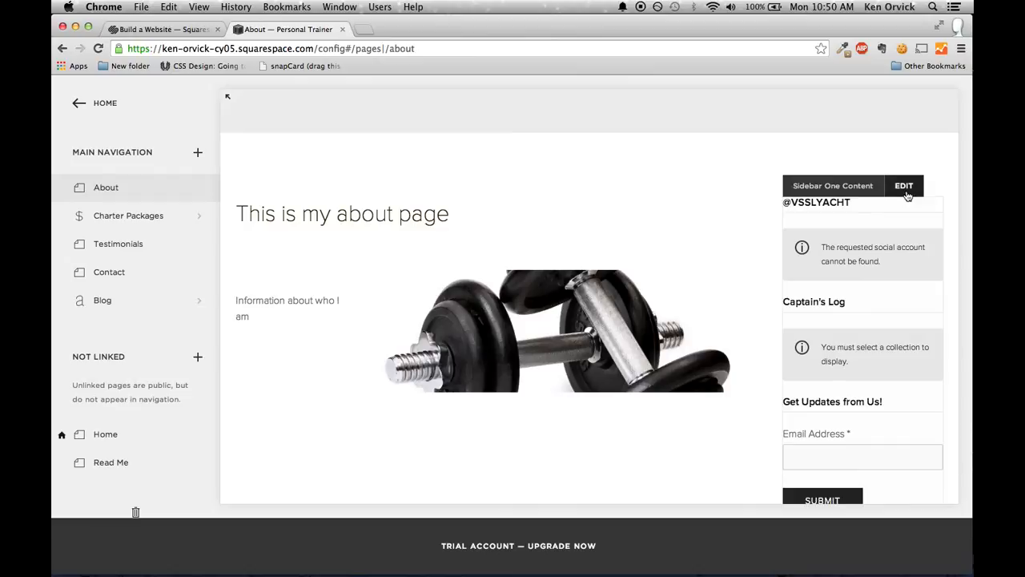
{"action": "left_click", "coordinate": [905, 189]}
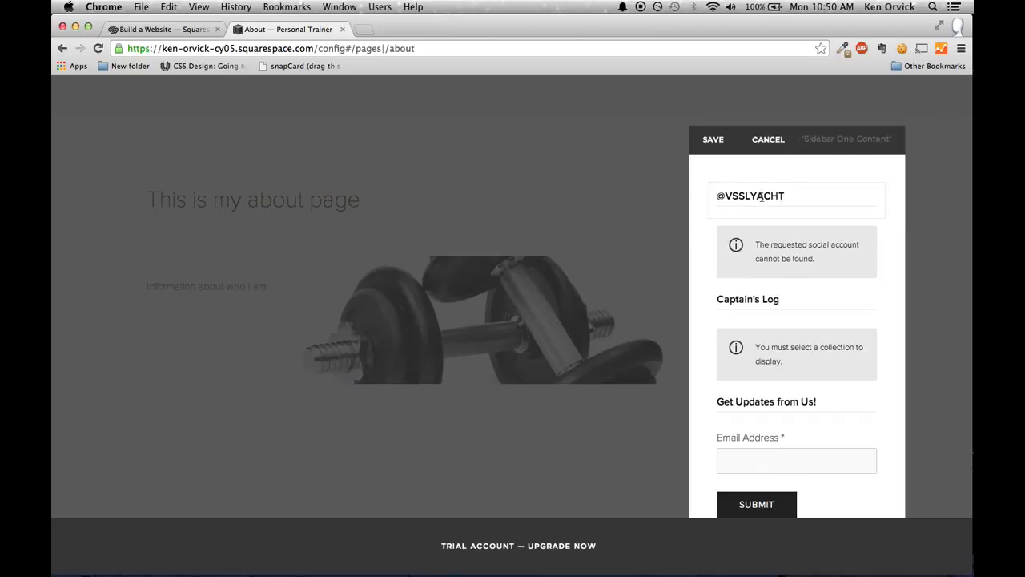
{"action": "left_click", "coordinate": [745, 144]}
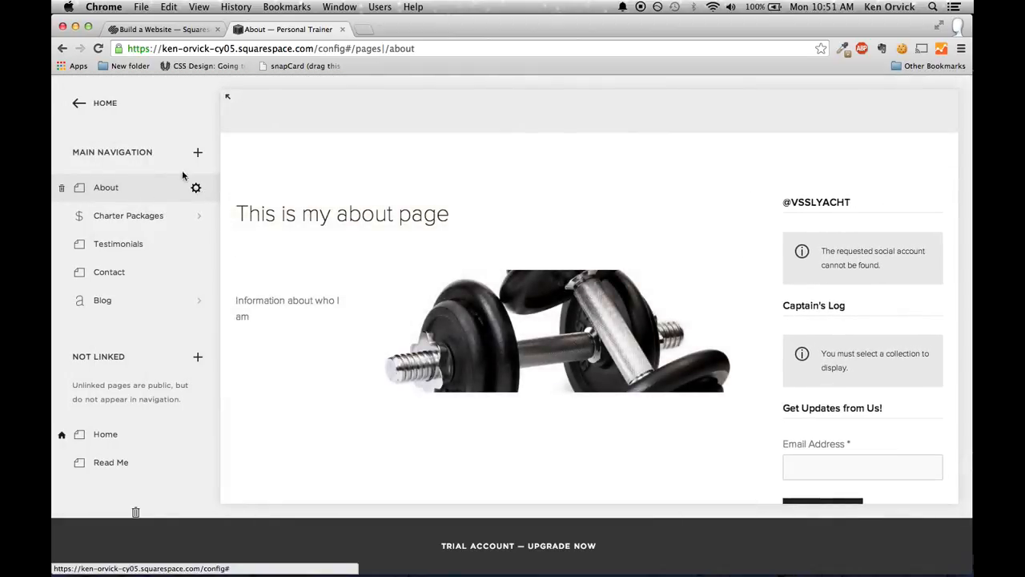
Review the Page Layout choices in the About page's settings, keep One Sidebar and cancel the dialog
{"action": "left_click", "coordinate": [196, 188]}
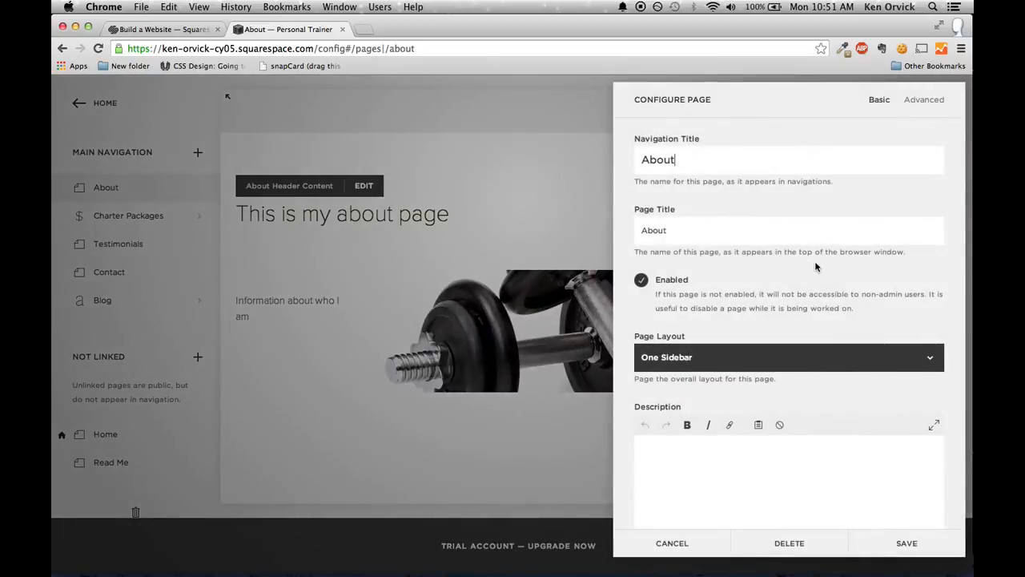
{"action": "scroll", "coordinate": [817, 267], "scroll_direction": "down", "scroll_amount": 2}
{"action": "left_click_drag", "start_coordinate": [690, 268], "coordinate": [637, 268]}
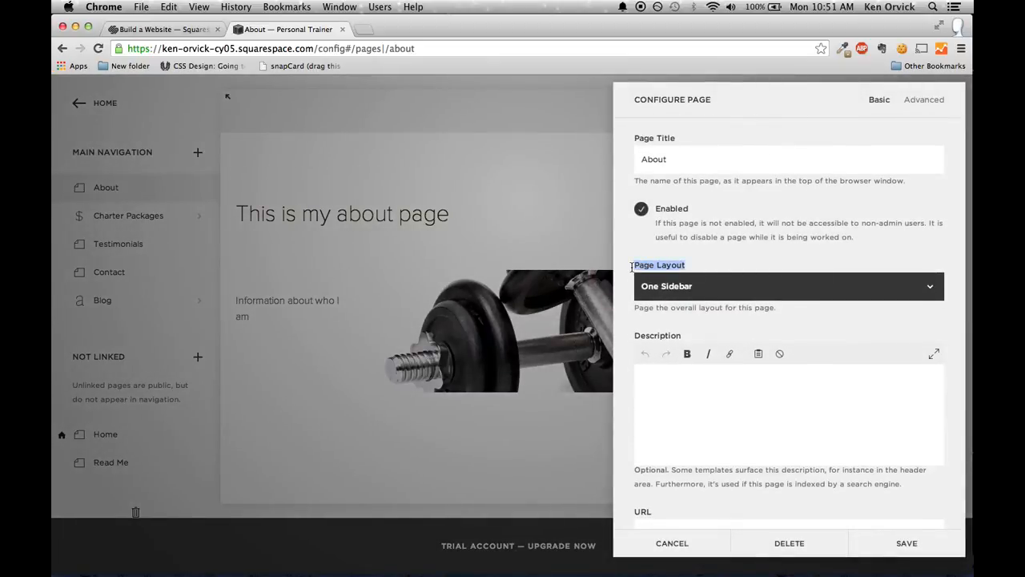
{"action": "left_click", "coordinate": [718, 283]}
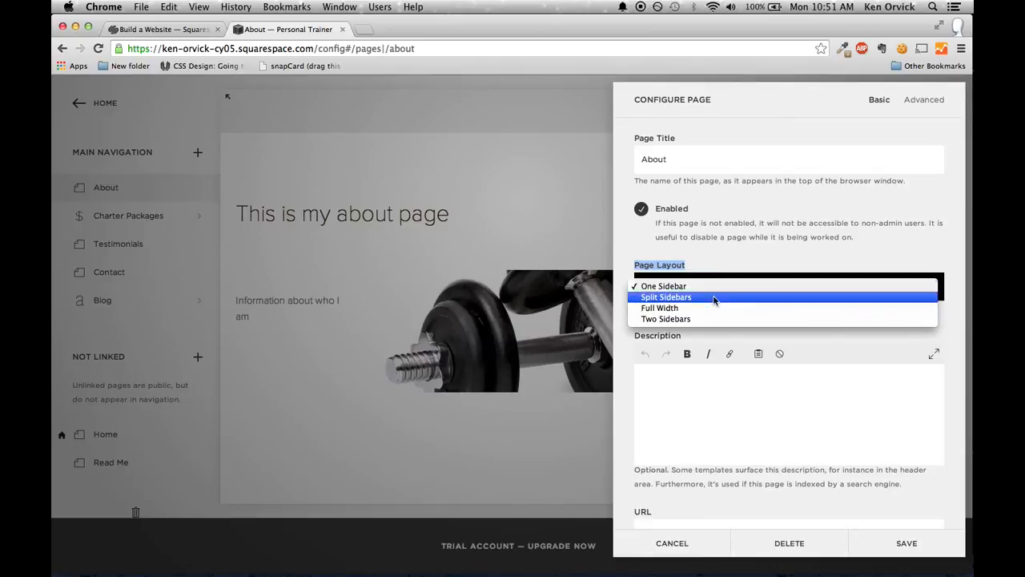
{"action": "left_click", "coordinate": [708, 286]}
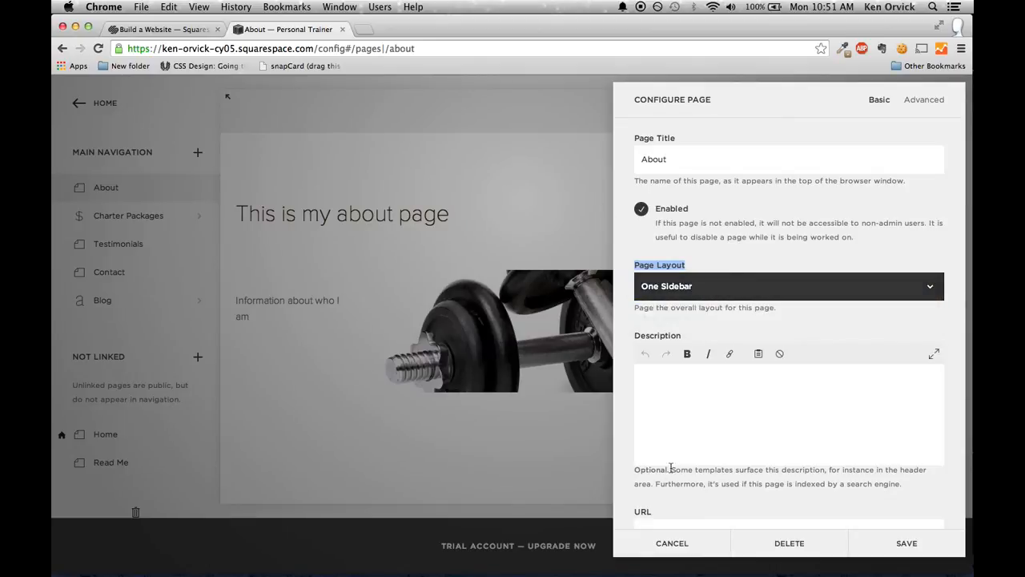
{"action": "left_click", "coordinate": [666, 538]}
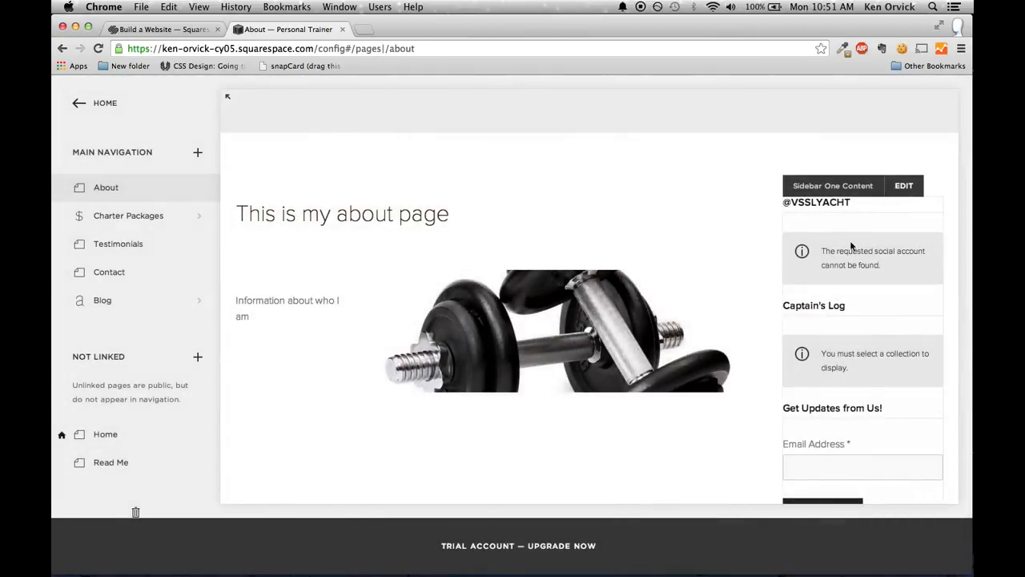
{"action": "left_click", "coordinate": [904, 187]}
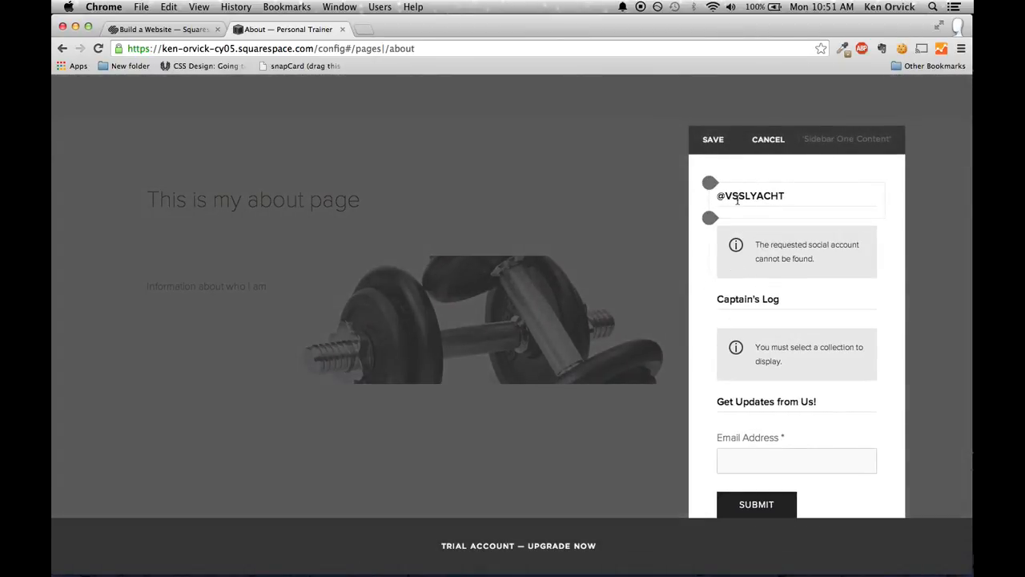
{"action": "double_click", "coordinate": [738, 196]}
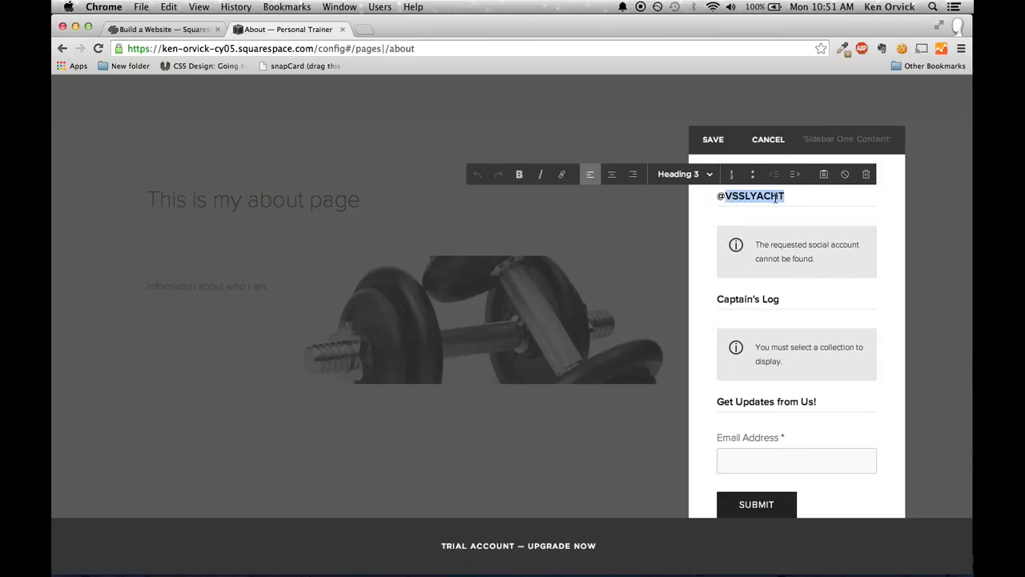
{"action": "type", "text": "twitterhandle"}
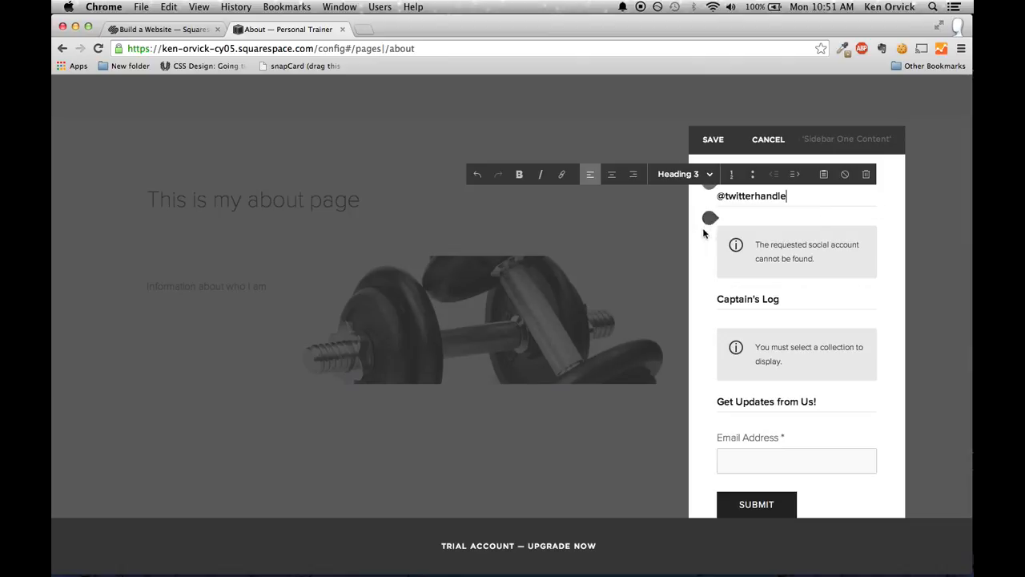
{"action": "mouse_move", "coordinate": [782, 253]}
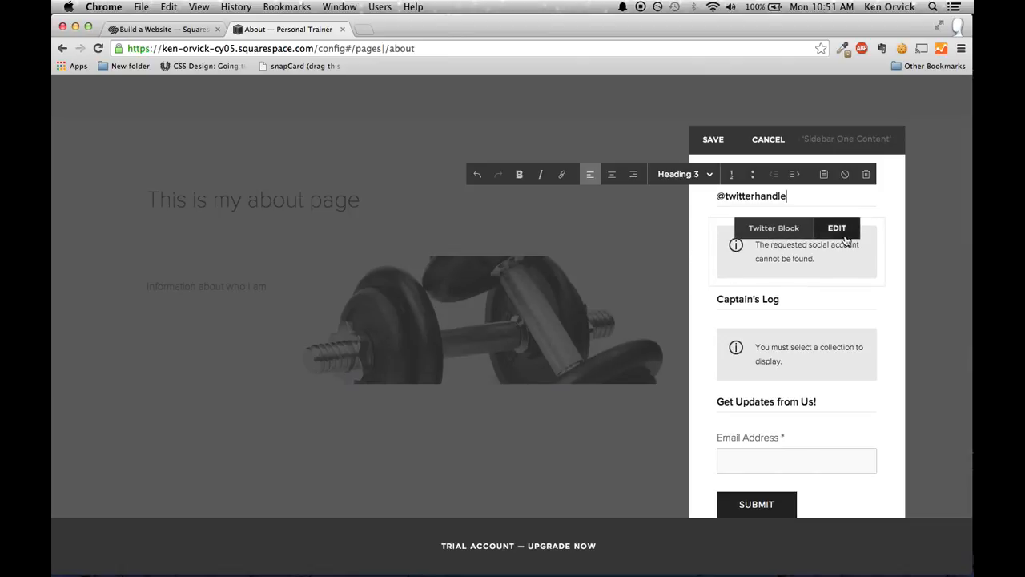
{"action": "left_click_drag", "start_coordinate": [781, 252], "coordinate": [709, 222]}
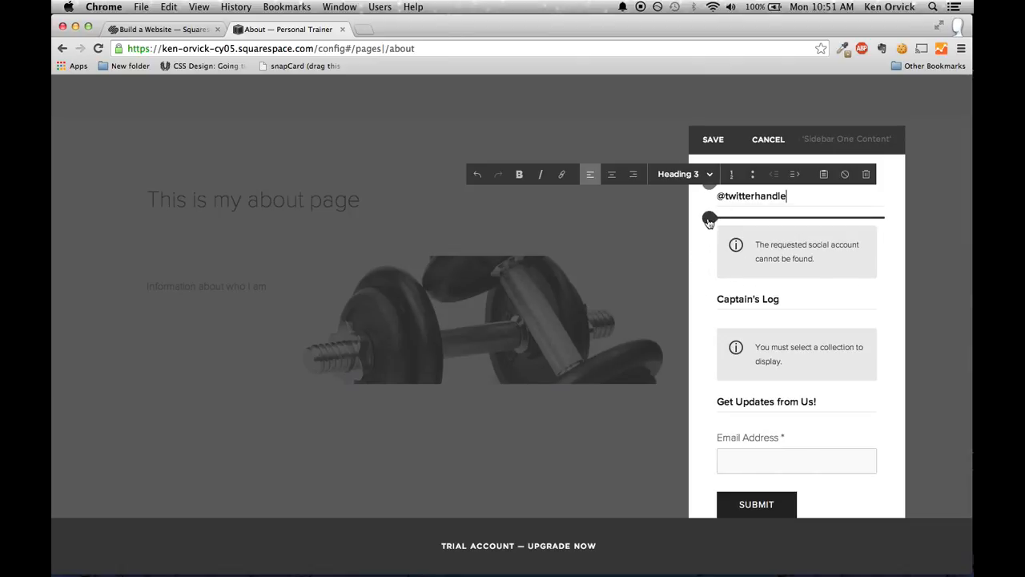
{"action": "left_click", "coordinate": [709, 221]}
{"action": "scroll", "coordinate": [803, 250], "scroll_direction": "down", "scroll_amount": 3}
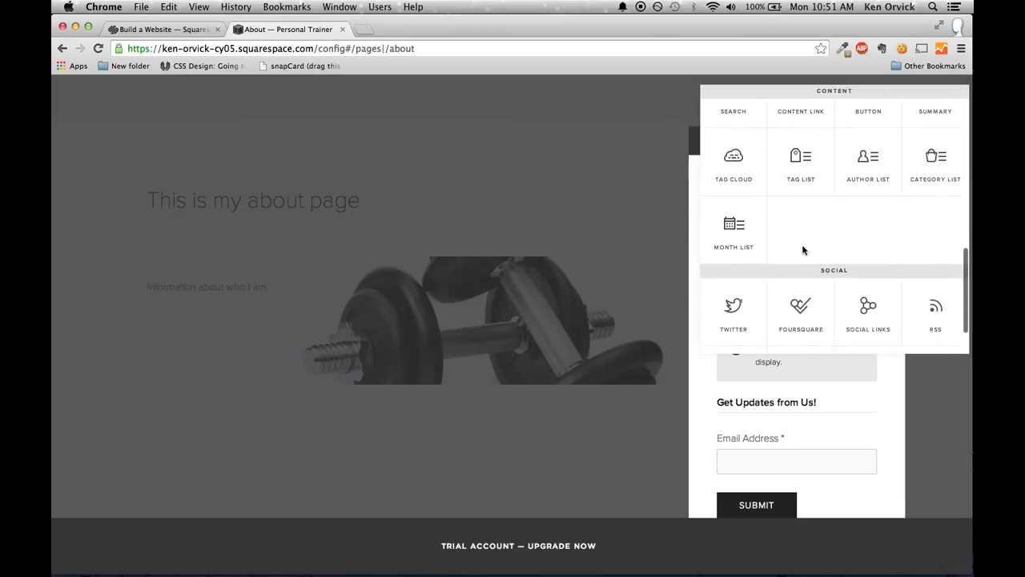
{"action": "scroll", "coordinate": [771, 180], "scroll_direction": "up", "scroll_amount": 5}
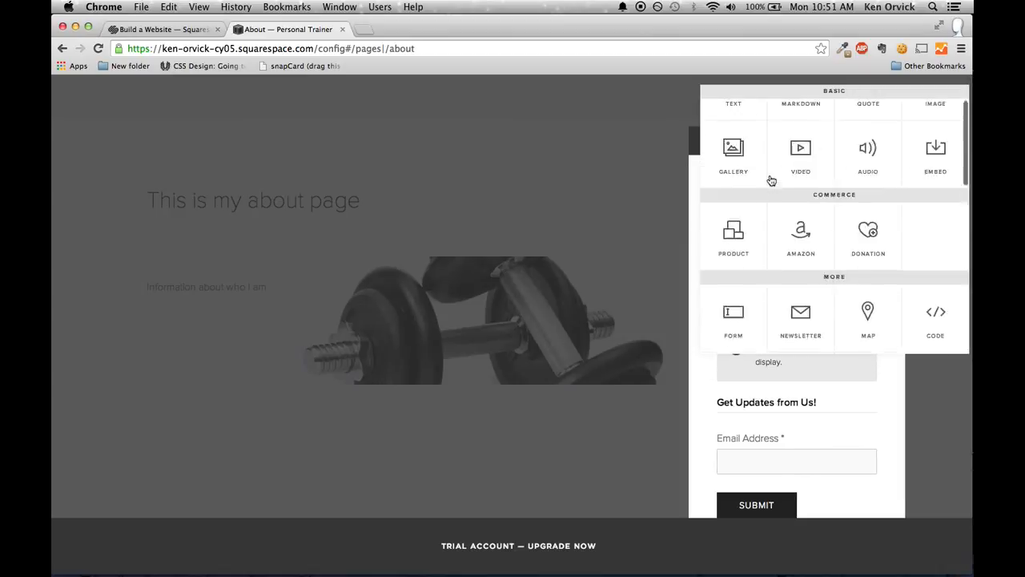
{"action": "scroll", "coordinate": [770, 178], "scroll_direction": "up", "scroll_amount": 1}
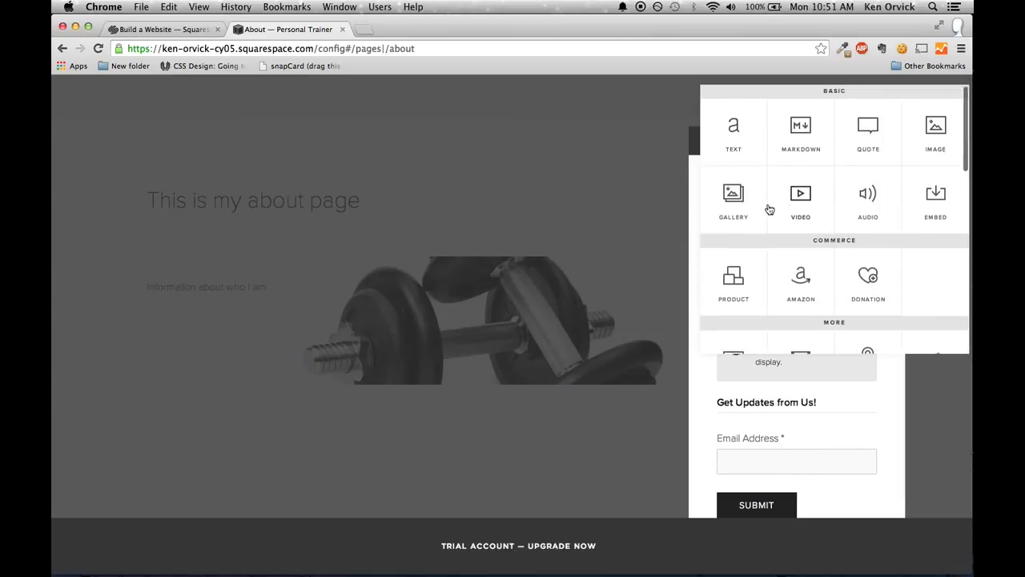
{"action": "scroll", "coordinate": [769, 209], "scroll_direction": "down", "scroll_amount": 5}
{"action": "left_click", "coordinate": [735, 250]}
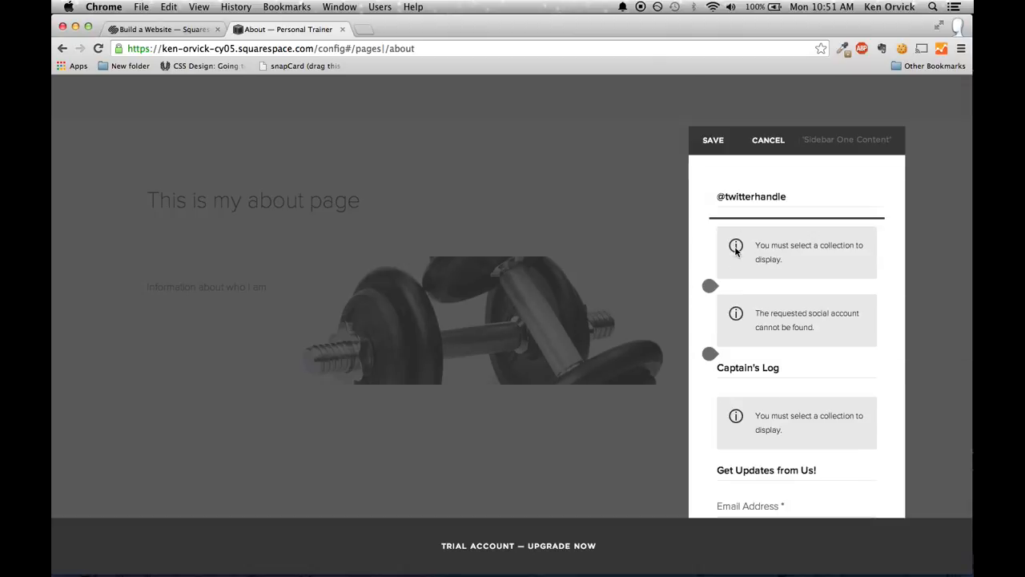
{"action": "left_click", "coordinate": [813, 258]}
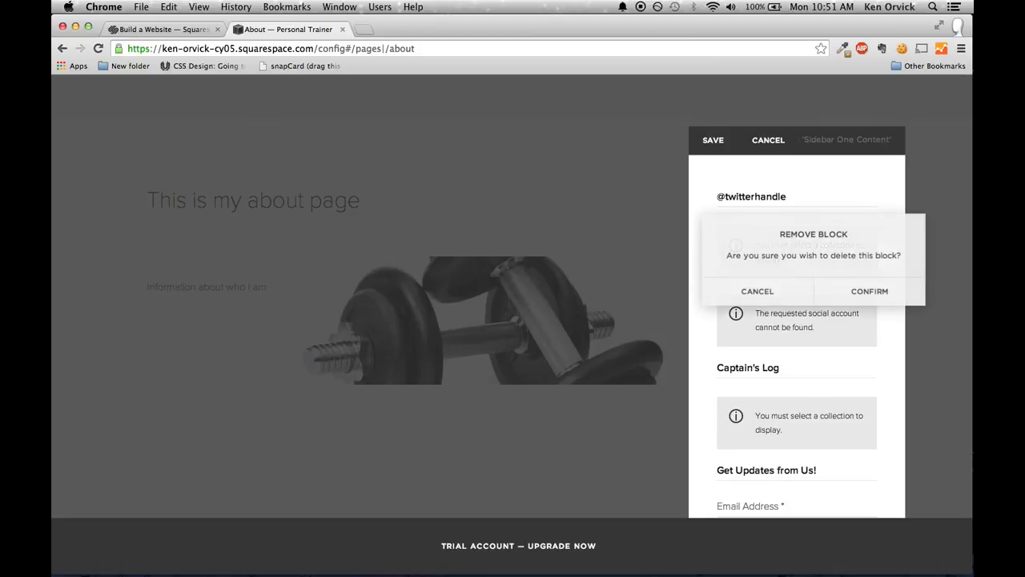
{"action": "left_click", "coordinate": [860, 296]}
Review the Twitter block's account connection and item display options, and discard any changes
{"action": "left_click", "coordinate": [846, 231]}
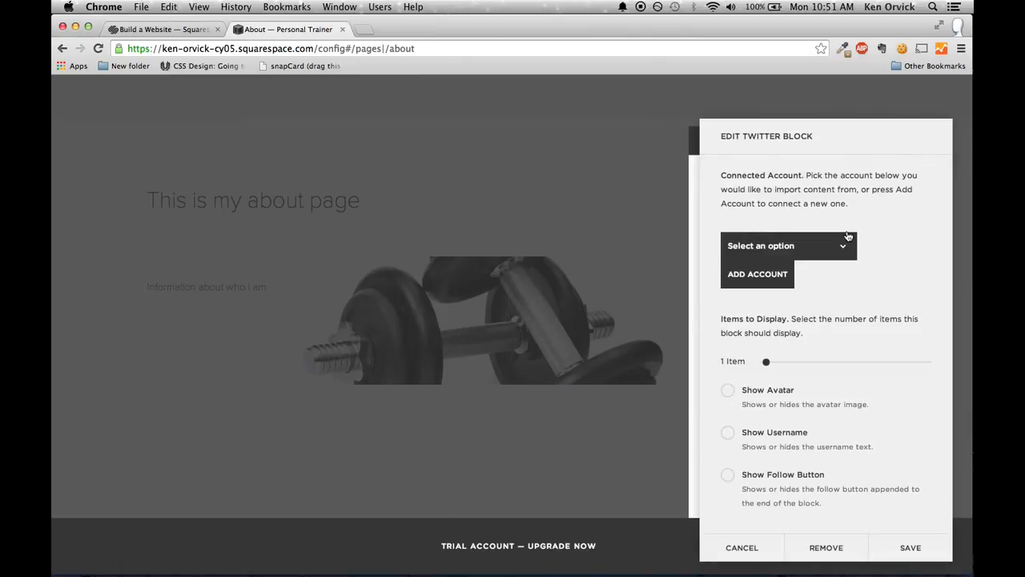
{"action": "left_click", "coordinate": [765, 281]}
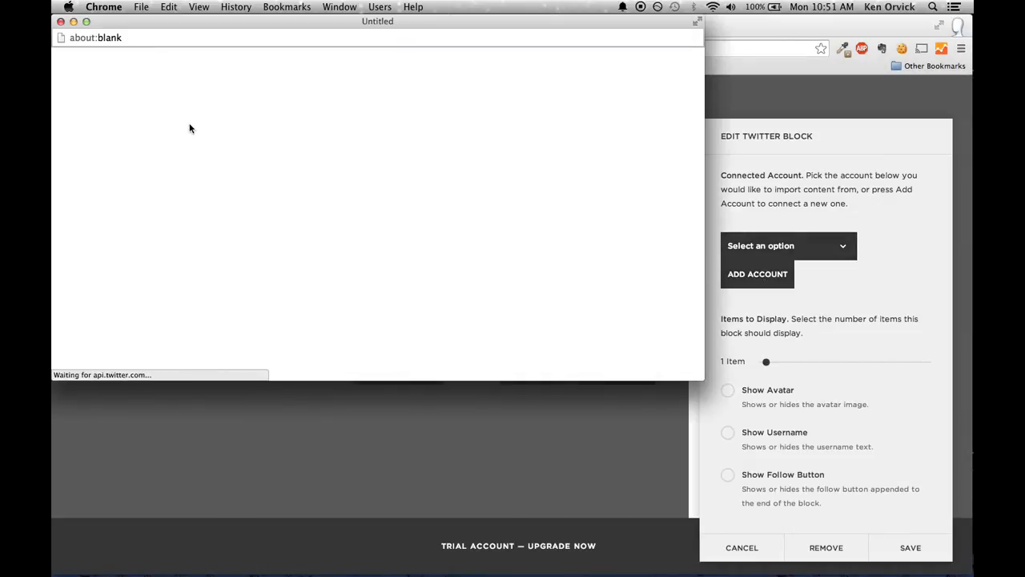
{"action": "left_click", "coordinate": [61, 21]}
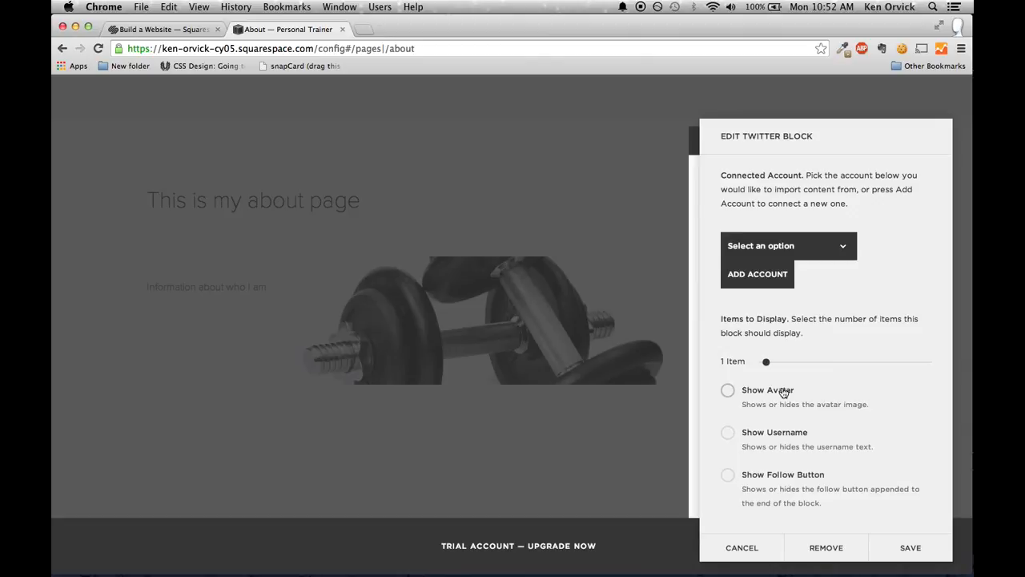
{"action": "left_click_drag", "start_coordinate": [765, 361], "coordinate": [724, 358]}
{"action": "left_click", "coordinate": [744, 546]}
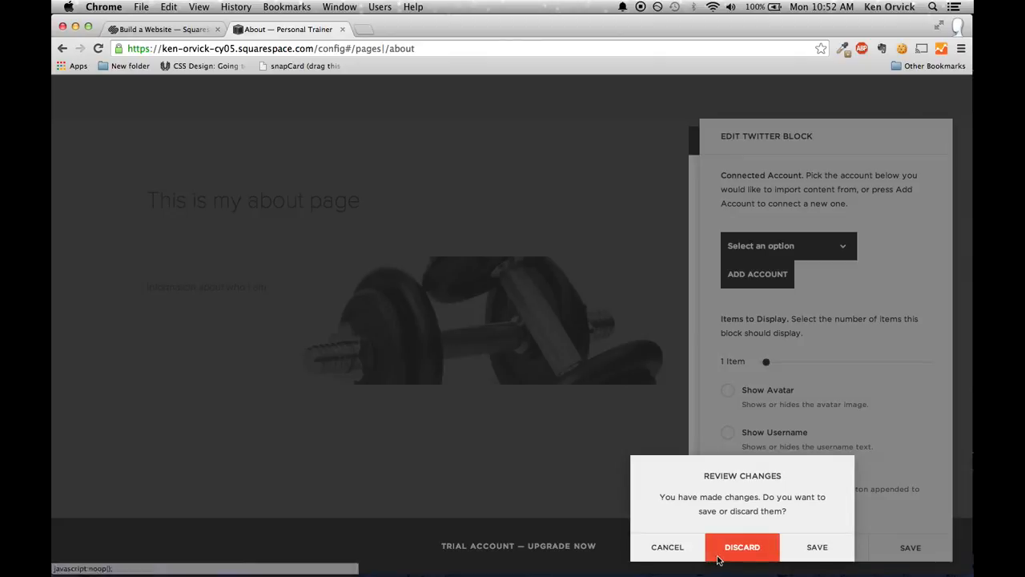
{"action": "left_click", "coordinate": [725, 557]}
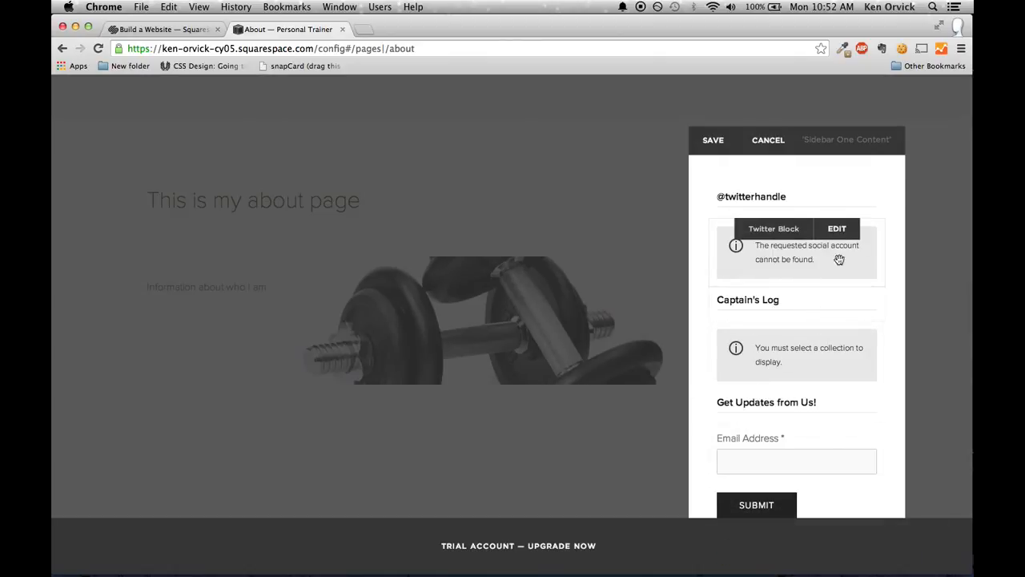
Delete the "Captain's Log" heading block from the sidebar and confirm the removal
{"action": "left_click", "coordinate": [818, 300]}
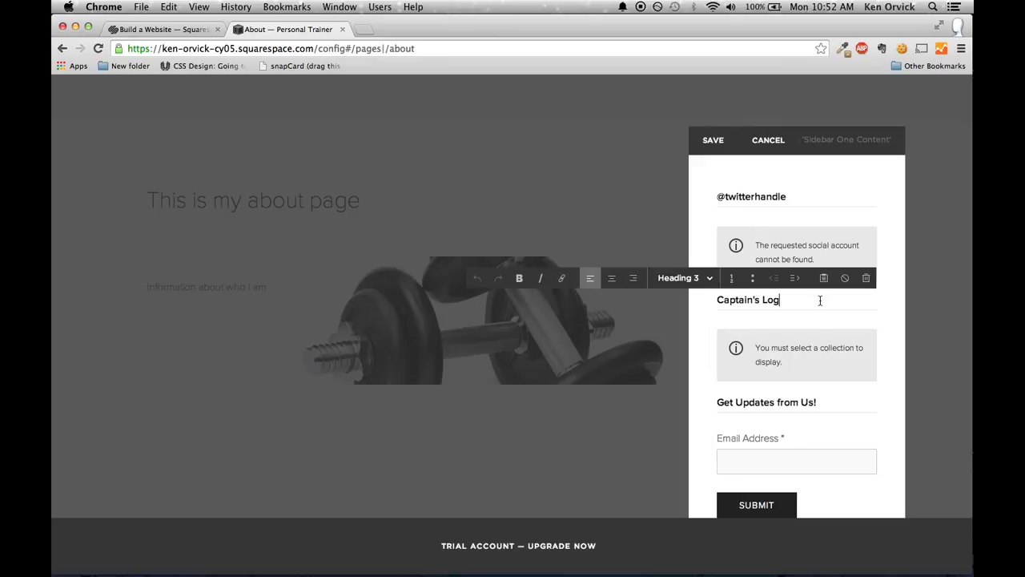
{"action": "left_click", "coordinate": [867, 279]}
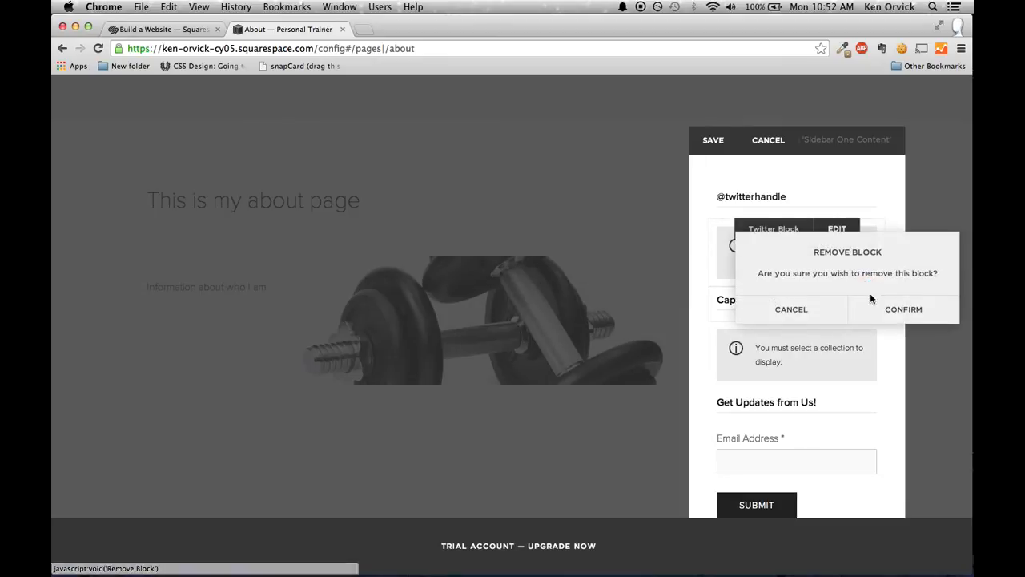
{"action": "left_click", "coordinate": [865, 302]}
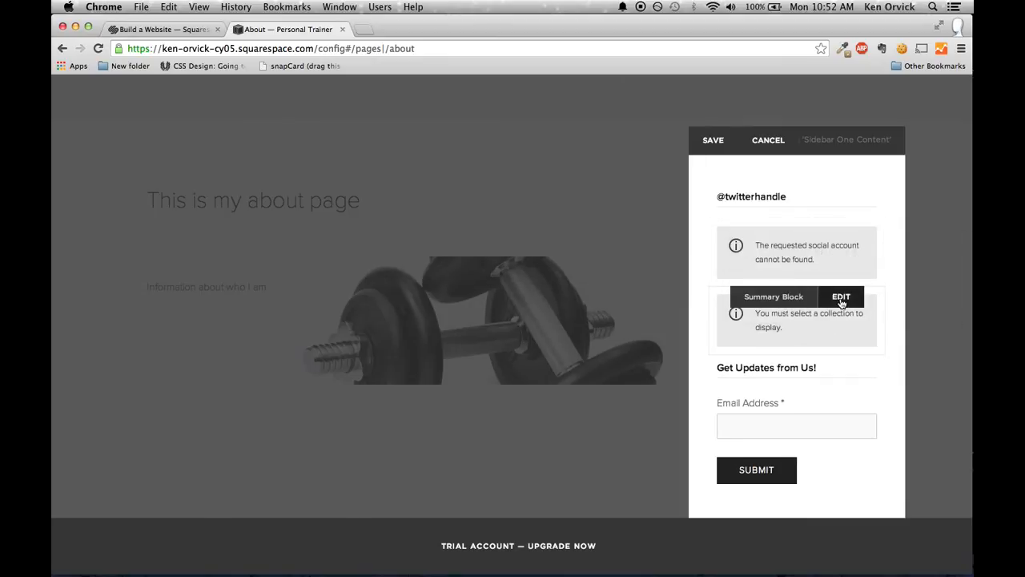
Remove the summary block above "Get Updates from Us!" and save the Sidebar One content
{"action": "left_click", "coordinate": [841, 297]}
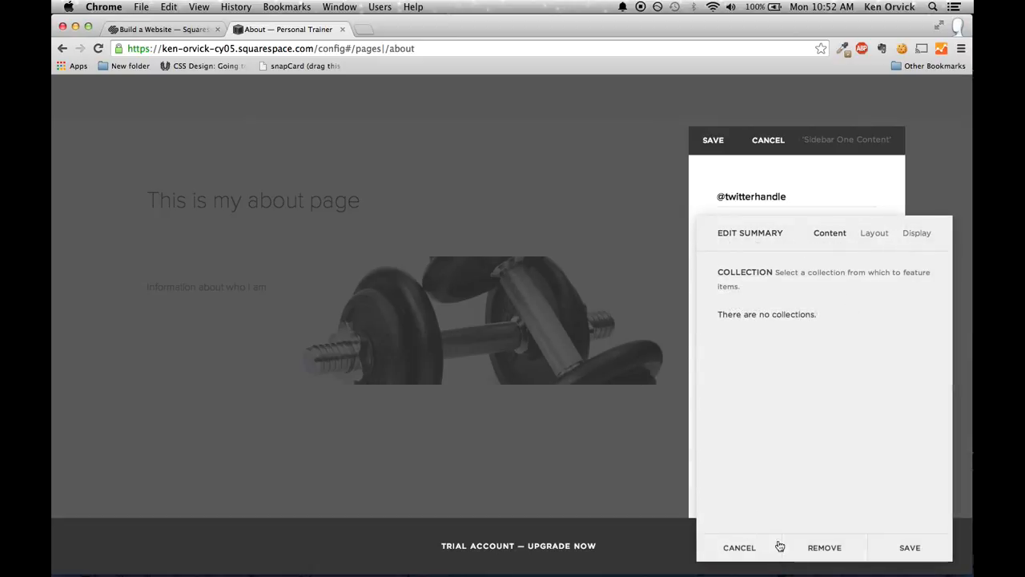
{"action": "left_click", "coordinate": [781, 546]}
{"action": "left_click", "coordinate": [896, 330]}
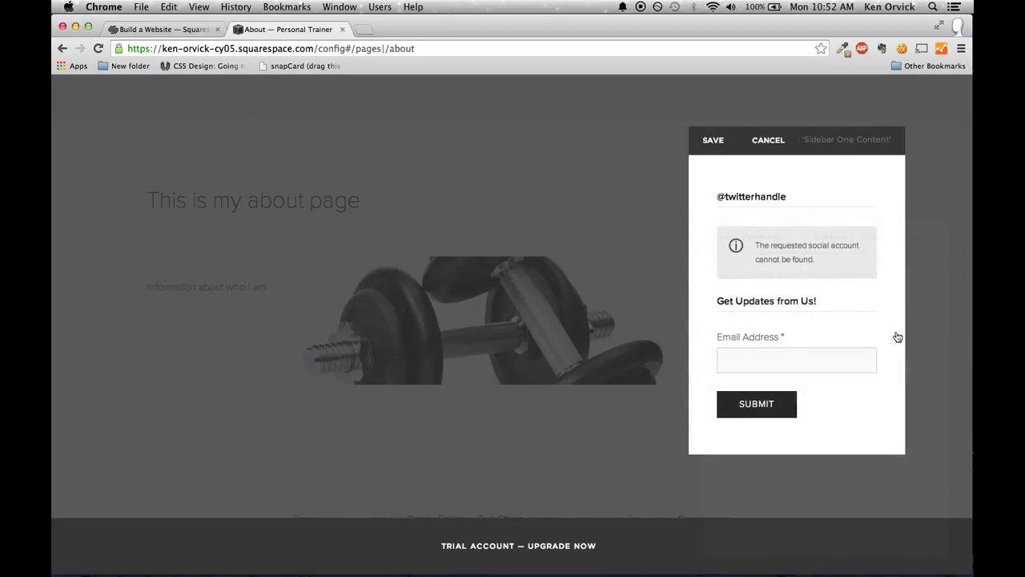
{"action": "mouse_move", "coordinate": [798, 328]}
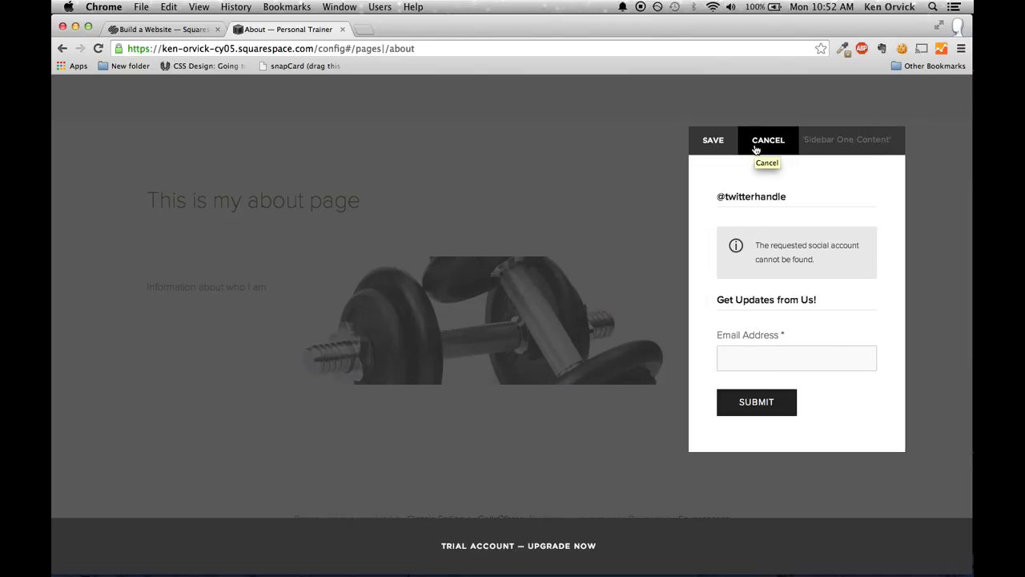
{"action": "left_click", "coordinate": [719, 142]}
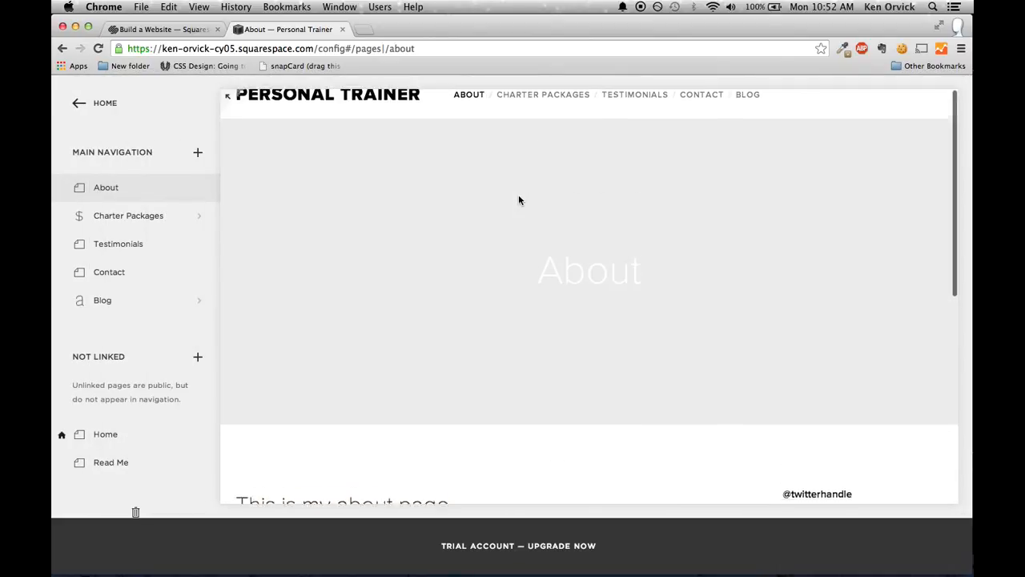
{"action": "scroll", "coordinate": [465, 272], "scroll_direction": "down", "scroll_amount": 5}
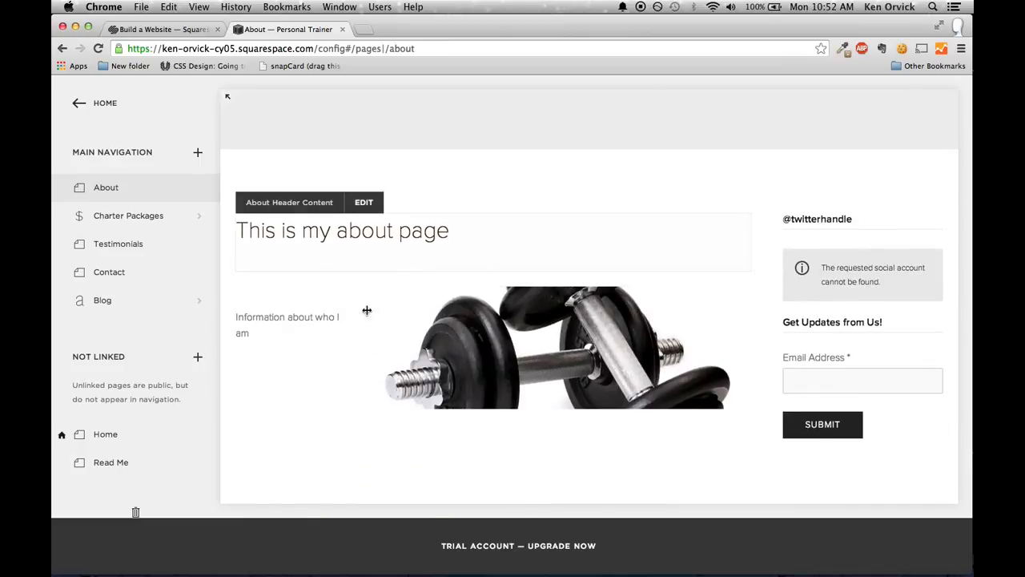
{"action": "scroll", "coordinate": [393, 425], "scroll_direction": "down", "scroll_amount": 1}
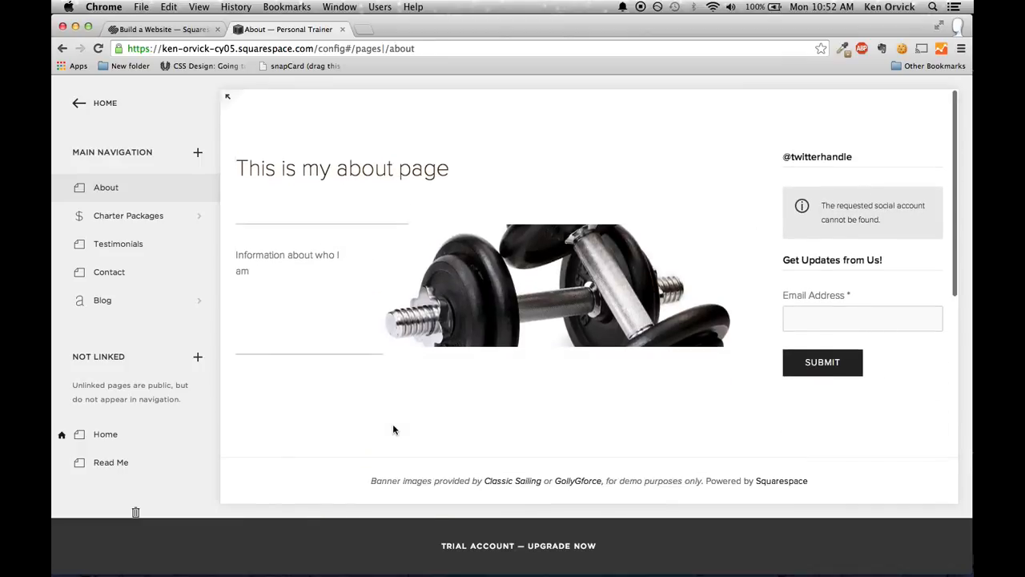
Add a folder named "Services" to the main navigation
{"action": "left_click", "coordinate": [199, 154]}
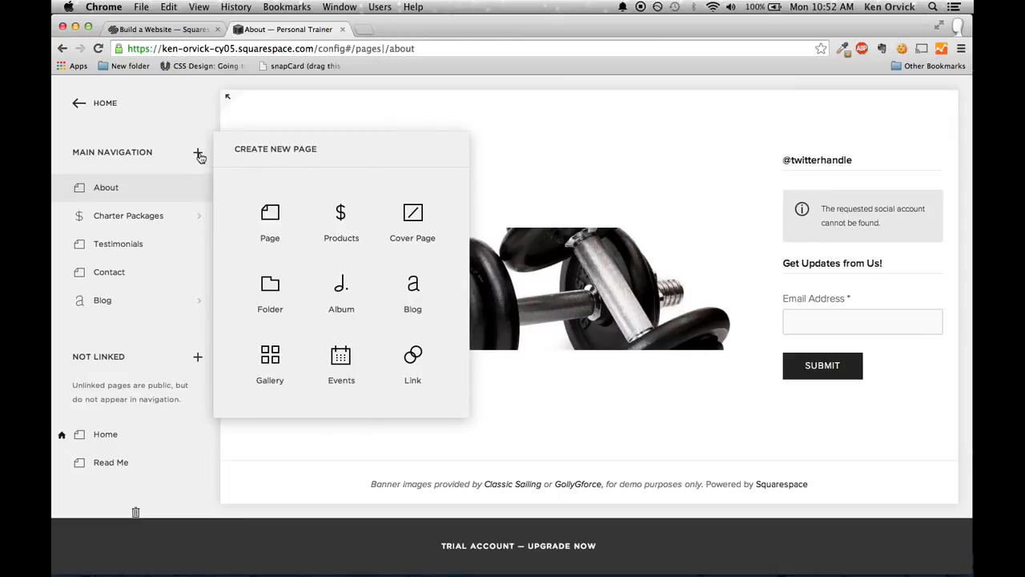
{"action": "left_click", "coordinate": [270, 293]}
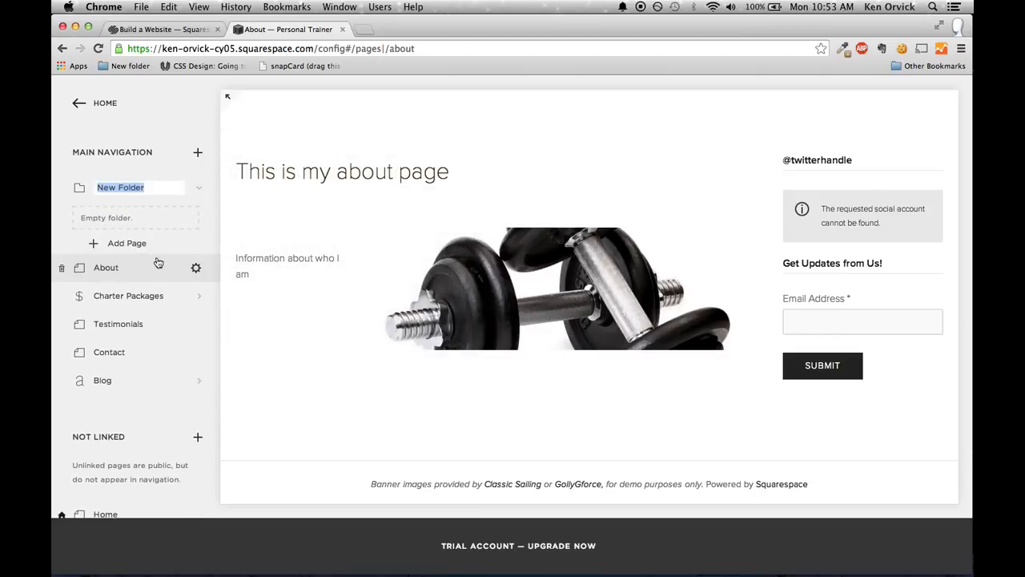
{"action": "type", "text": "SEr"}
{"action": "key", "text": "Return"}
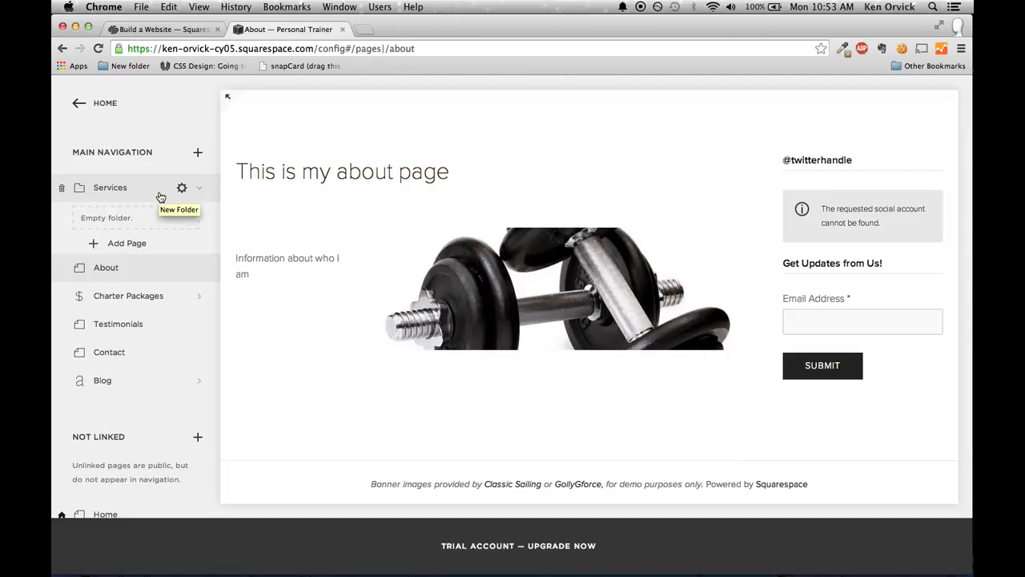
{"action": "scroll", "coordinate": [323, 138], "scroll_direction": "up", "scroll_amount": 5}
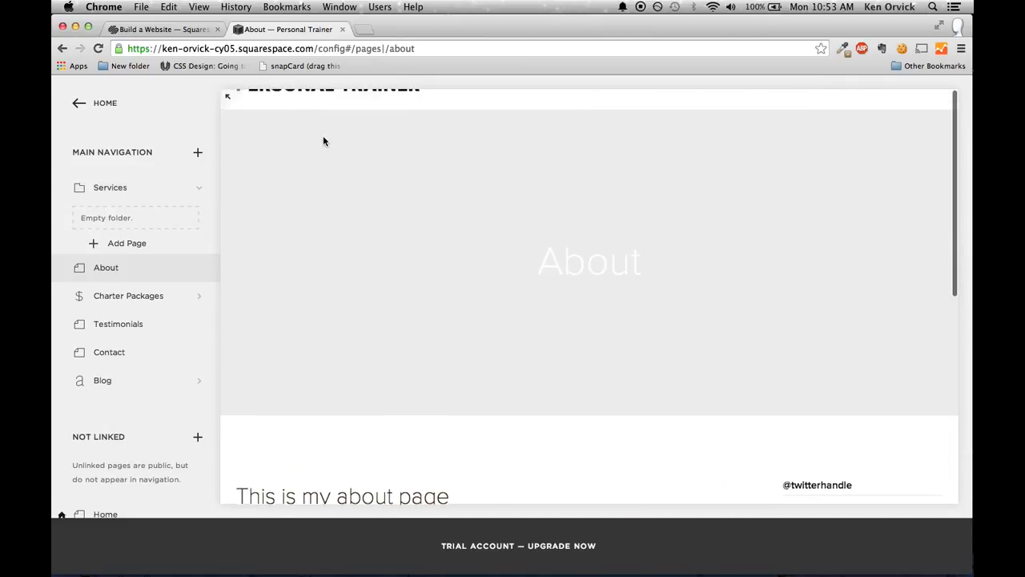
Add a standard page named "Online Training" inside the Services folder
{"action": "left_click", "coordinate": [115, 244]}
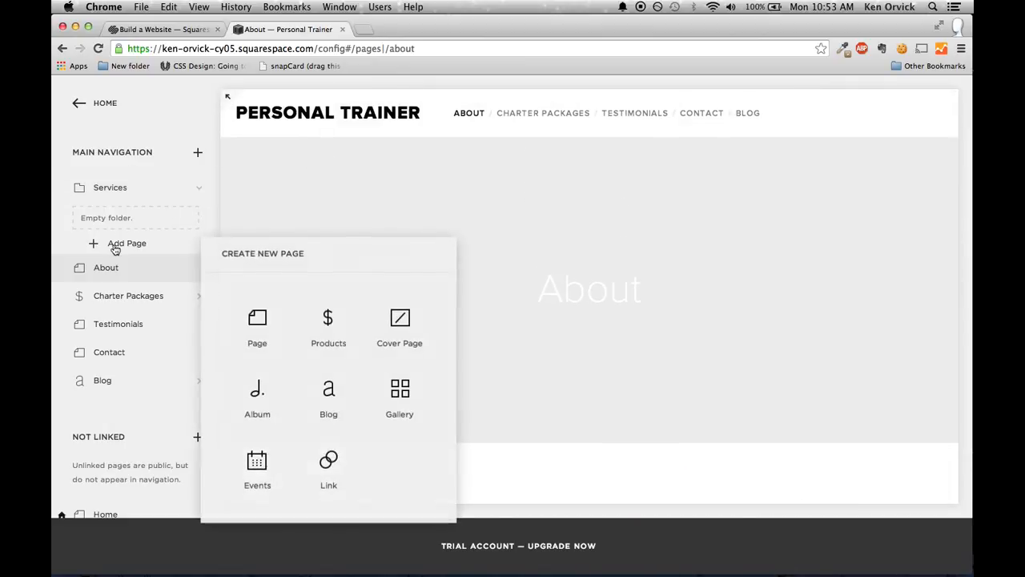
{"action": "left_click", "coordinate": [251, 333]}
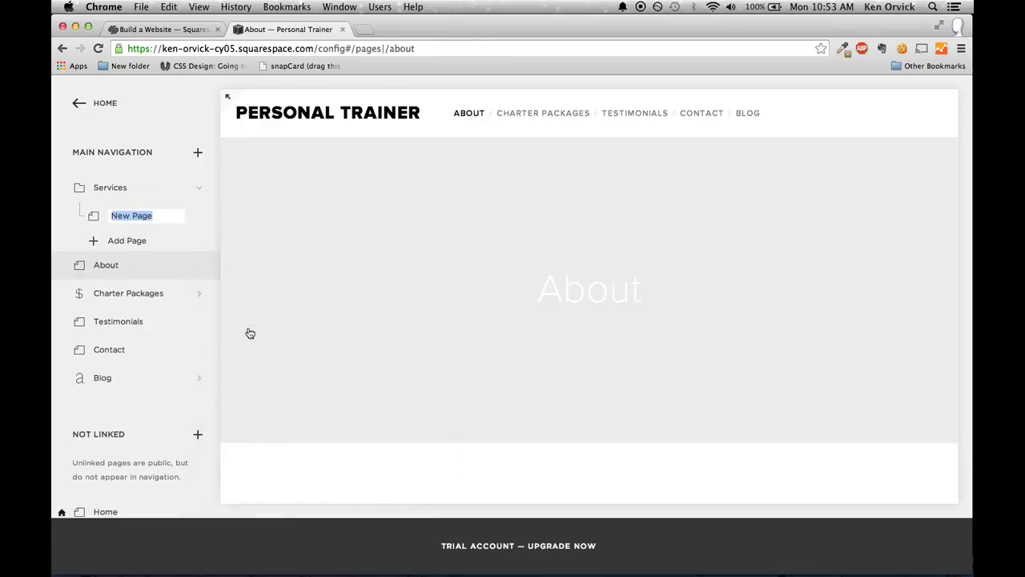
{"action": "type", "text": "Online Training"}
{"action": "key", "text": "Return"}
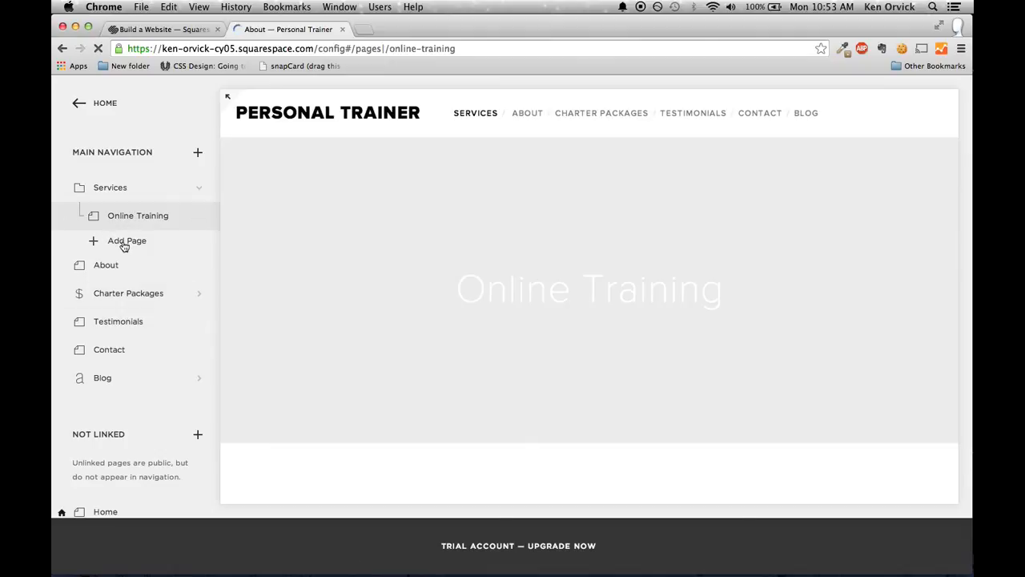
Add a second standard page named "In Person Training" to the Services folder
{"action": "left_click", "coordinate": [124, 244]}
{"action": "left_click", "coordinate": [257, 328]}
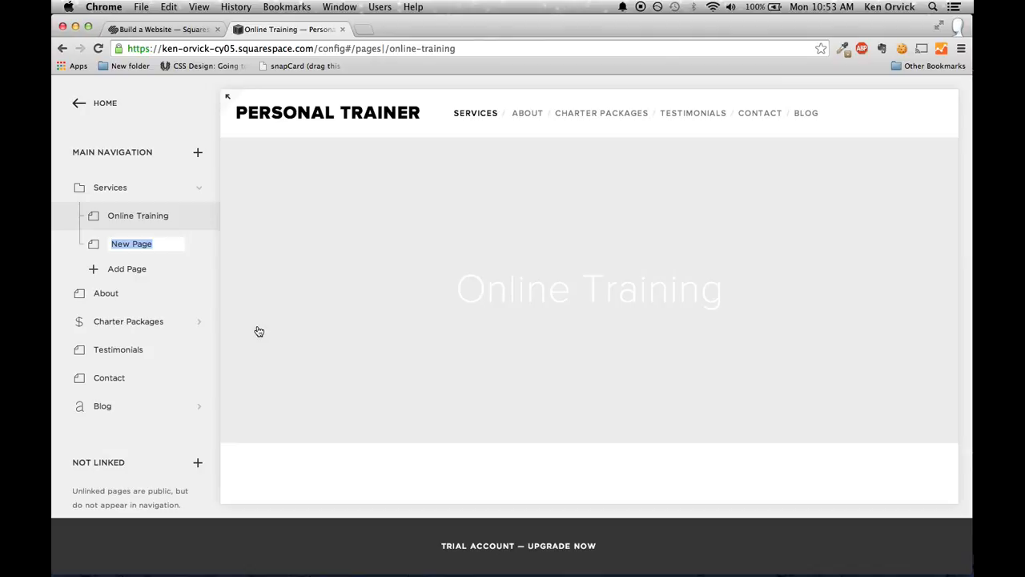
{"action": "type", "text": "Traini"}
{"action": "type", "text": "n Person T"}
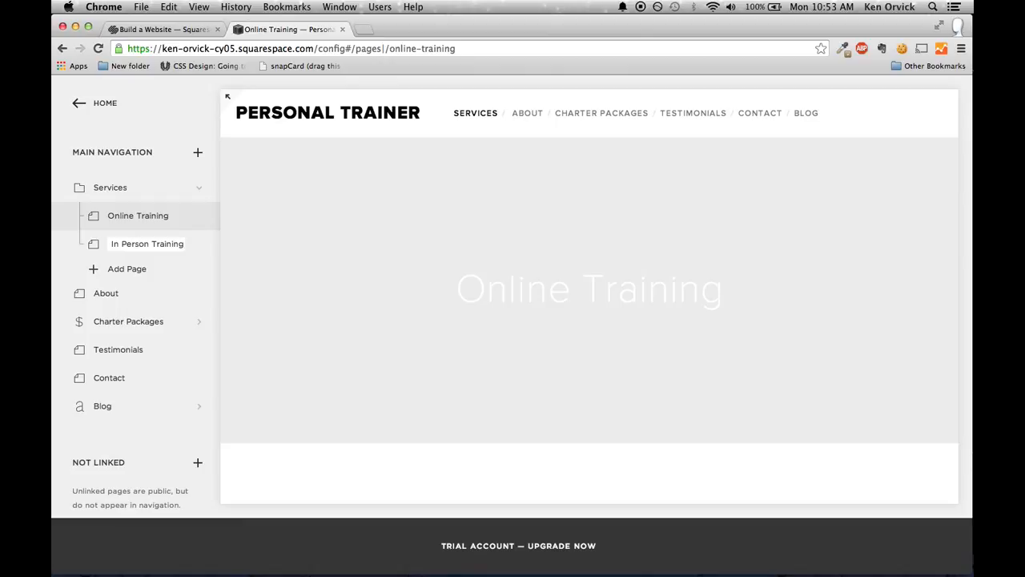
{"action": "type", "text": "raining"}
{"action": "key", "text": "Return"}
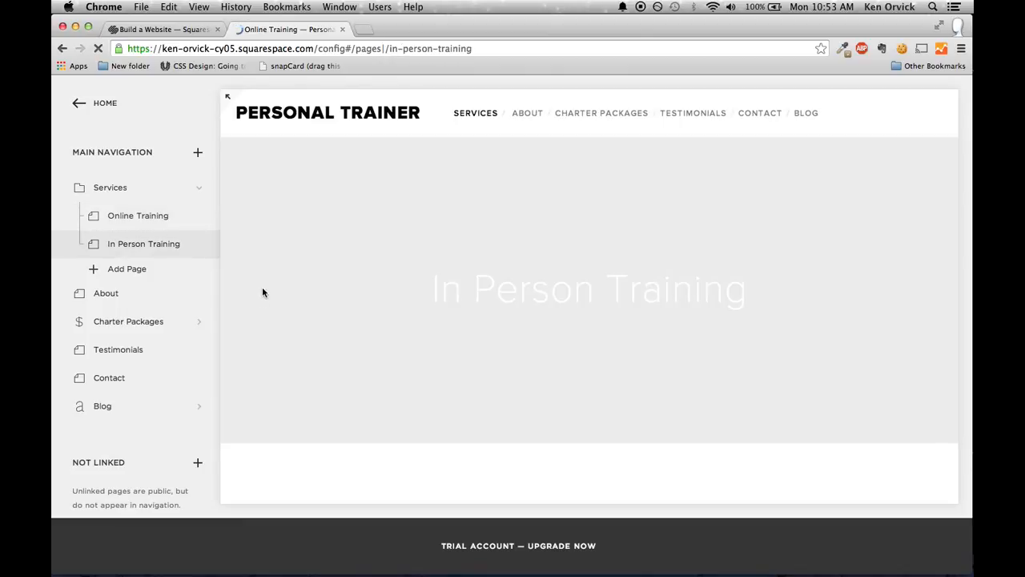
Open the Online Training page, enter "This information about my online training business" as its page content and save it
{"action": "mouse_move", "coordinate": [477, 120]}
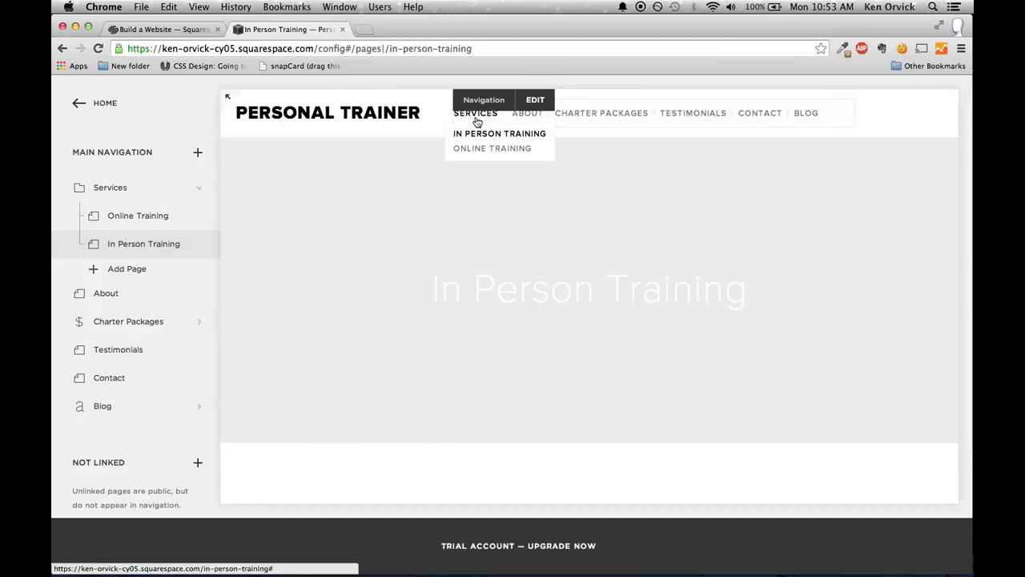
{"action": "left_click", "coordinate": [483, 153]}
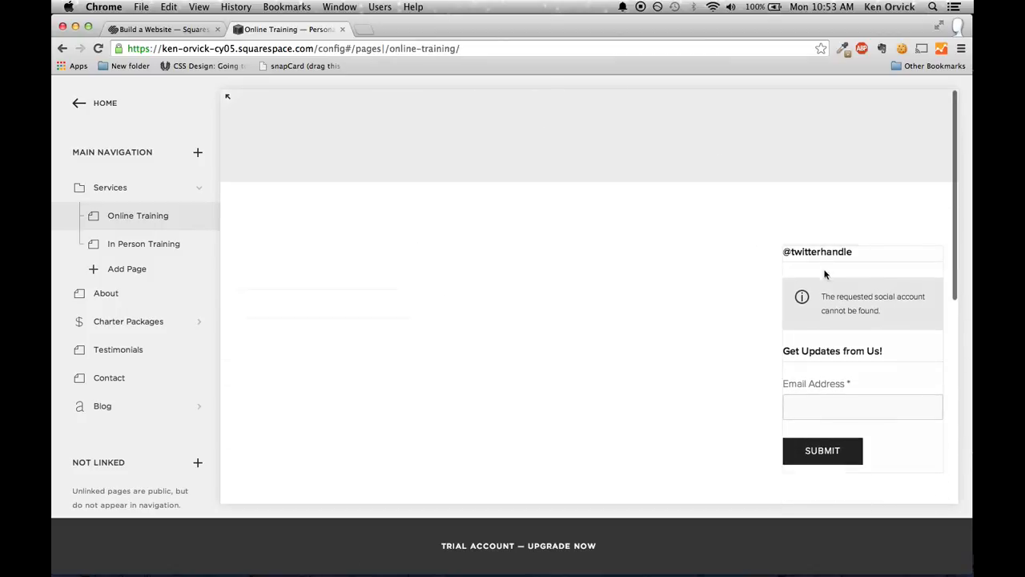
{"action": "mouse_move", "coordinate": [817, 265]}
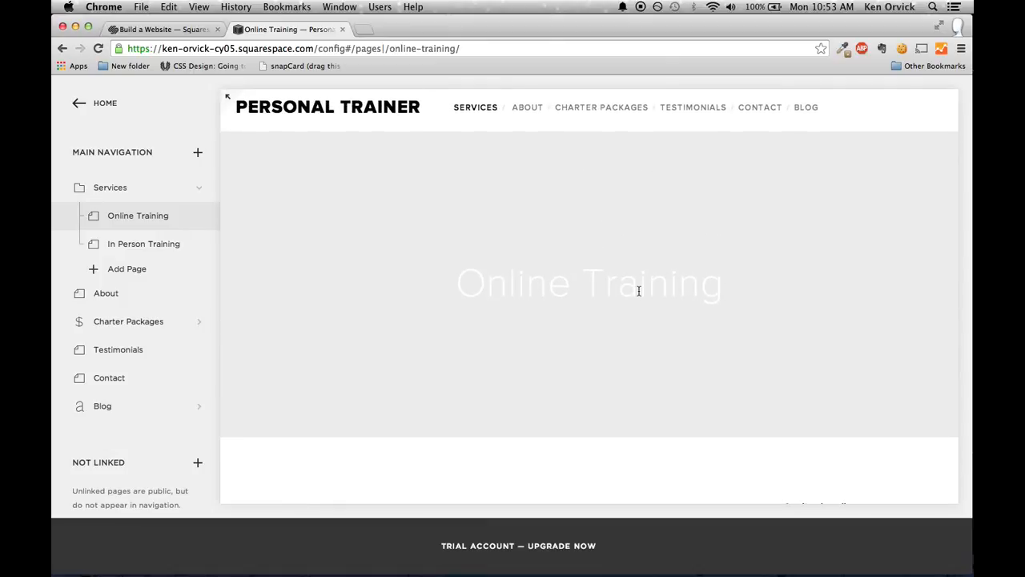
{"action": "scroll", "coordinate": [639, 290], "scroll_direction": "down", "scroll_amount": 5}
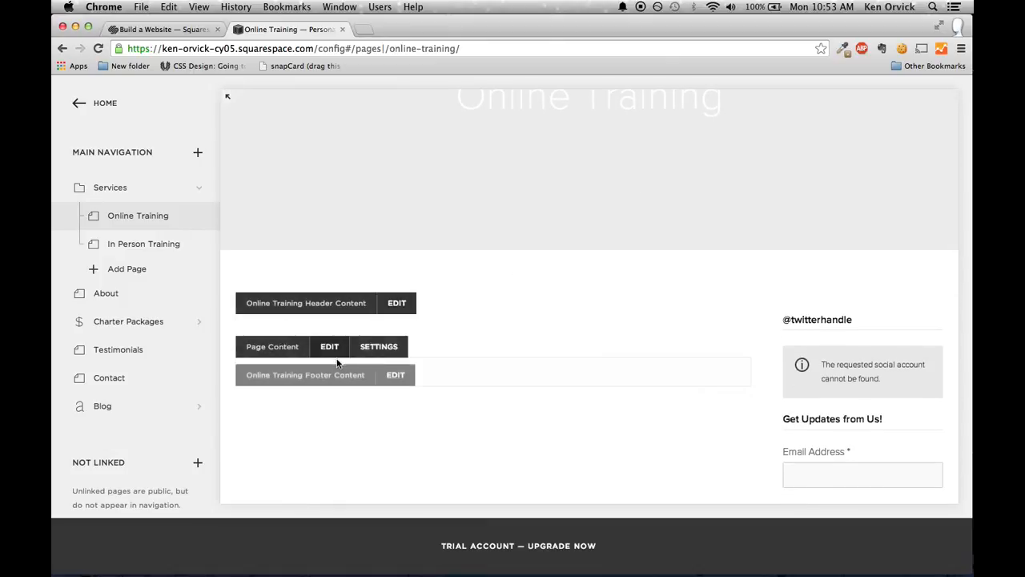
{"action": "left_click", "coordinate": [333, 347]}
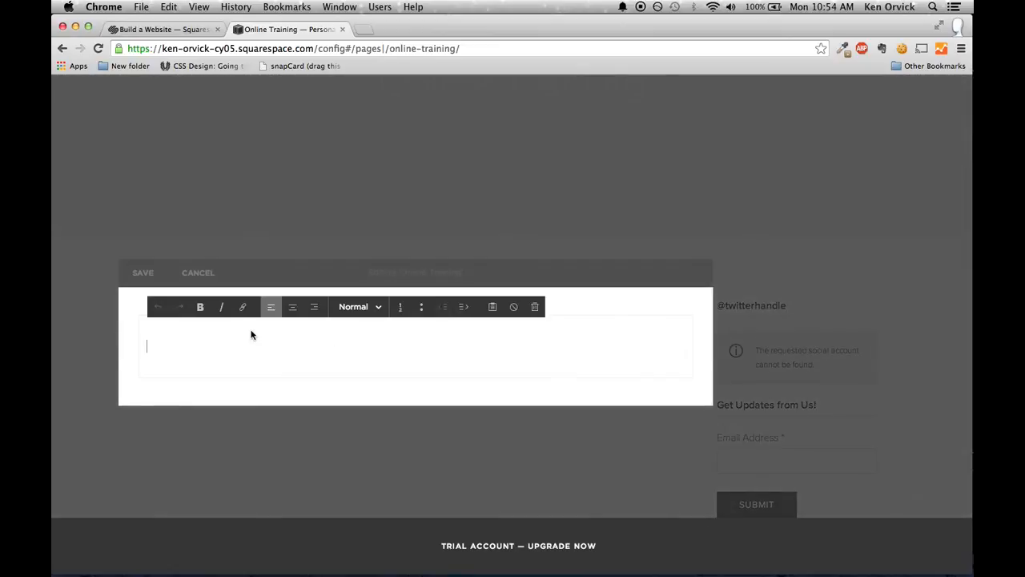
{"action": "type", "text": "THi"}
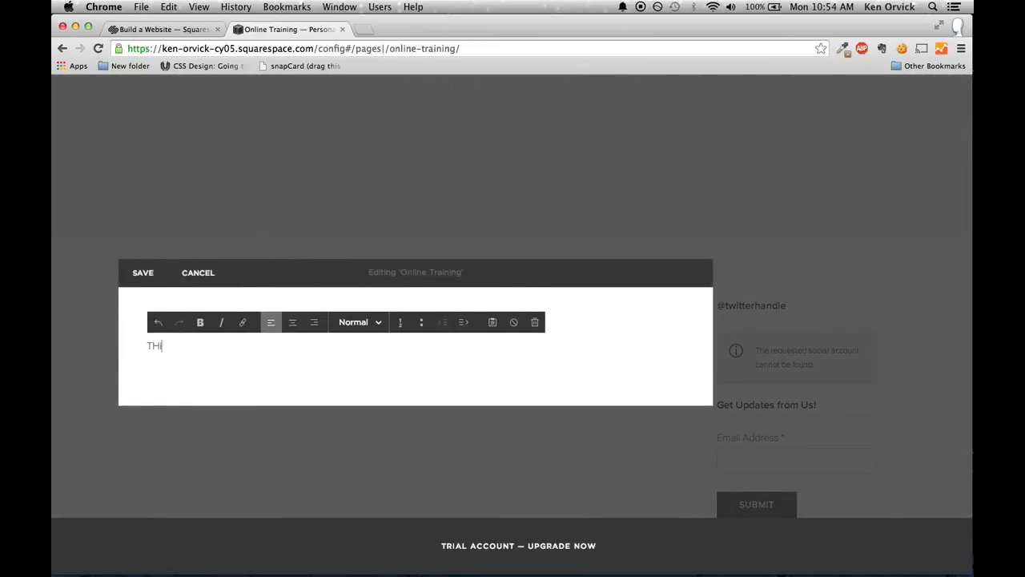
{"action": "type", "text": "hiss information about my o"}
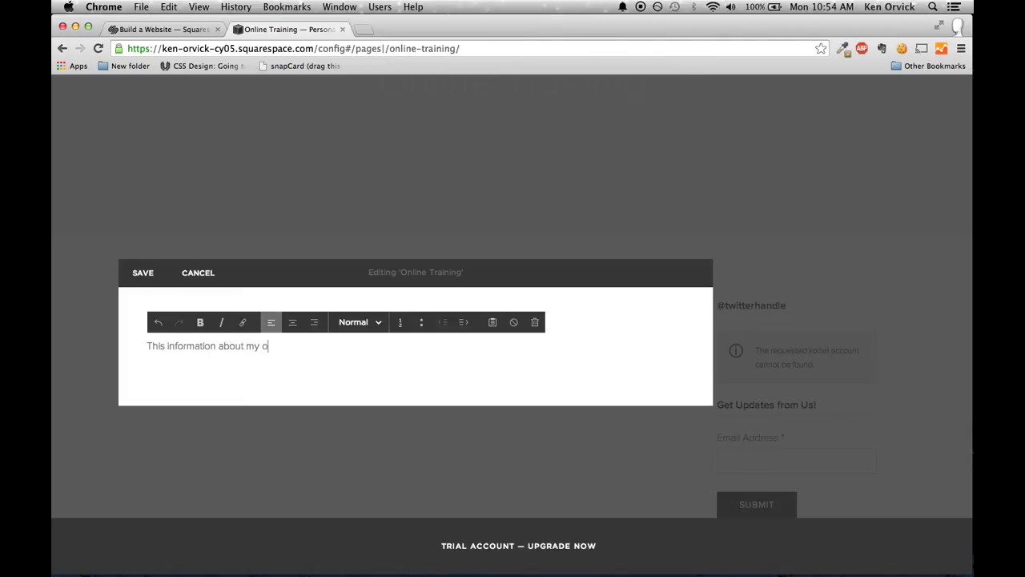
{"action": "type", "text": "nline training business"}
{"action": "left_click", "coordinate": [144, 278]}
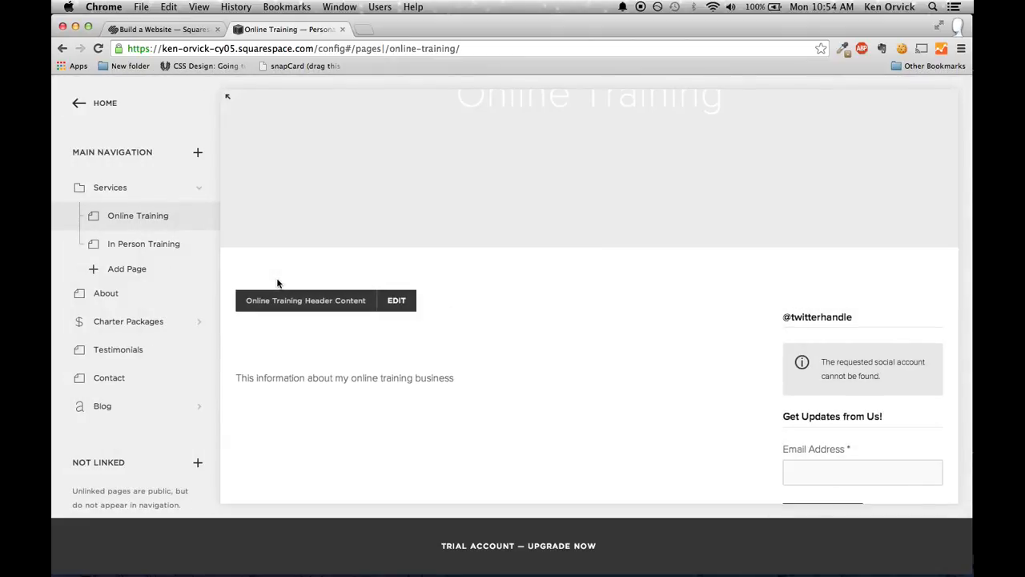
{"action": "scroll", "coordinate": [277, 282], "scroll_direction": "down", "scroll_amount": 3}
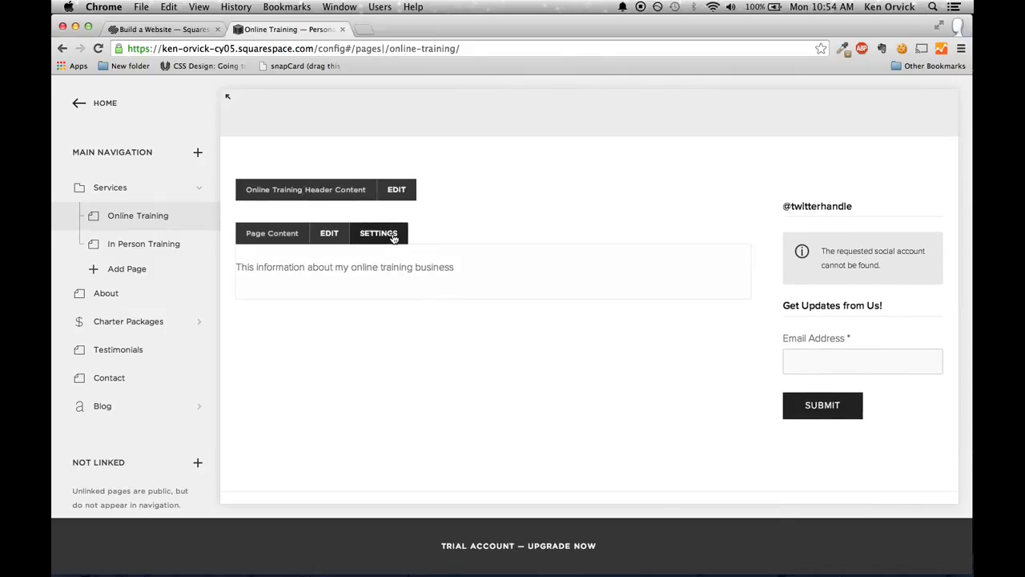
{"action": "scroll", "coordinate": [393, 238], "scroll_direction": "up", "scroll_amount": 3}
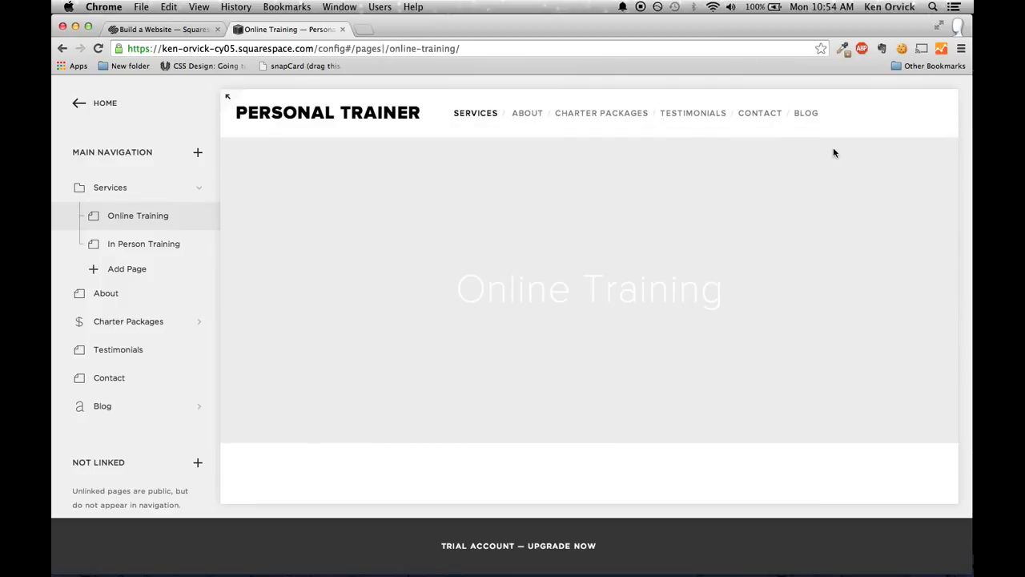
Add a Form block to the Online Training page's footer content and remove the form's Subject field
{"action": "scroll", "coordinate": [610, 175], "scroll_direction": "down", "scroll_amount": 5}
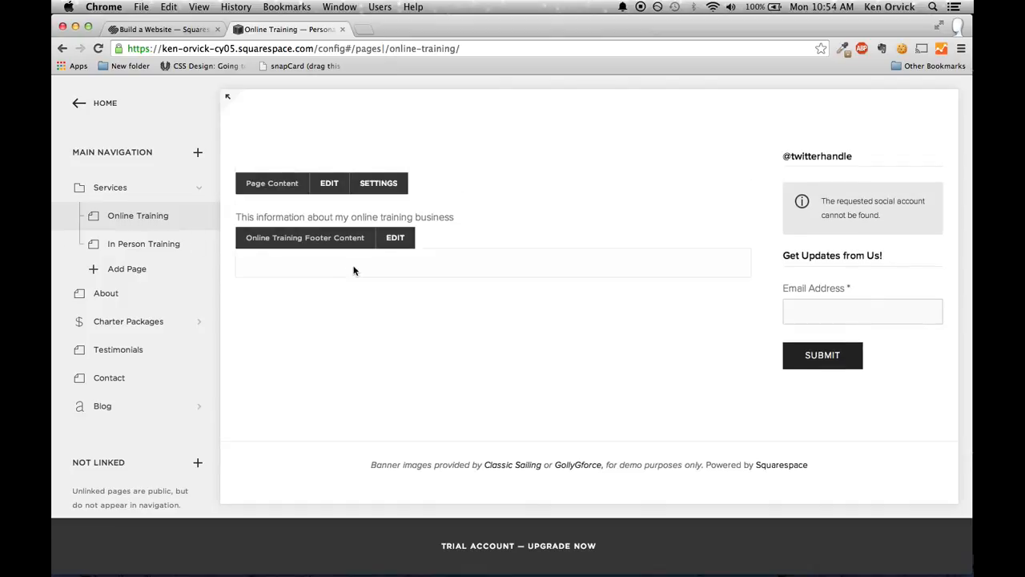
{"action": "left_click", "coordinate": [396, 239]}
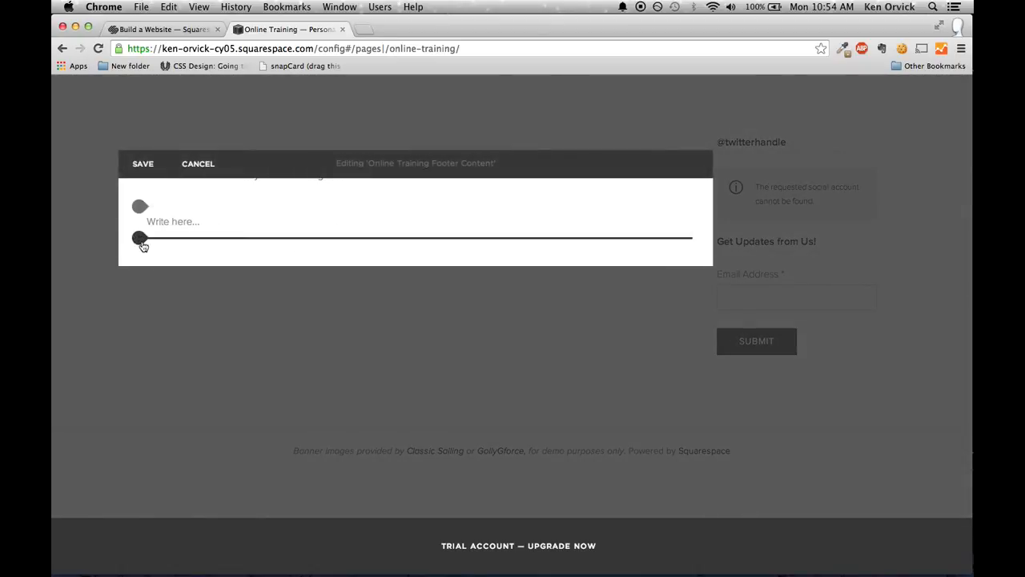
{"action": "left_click", "coordinate": [140, 238]}
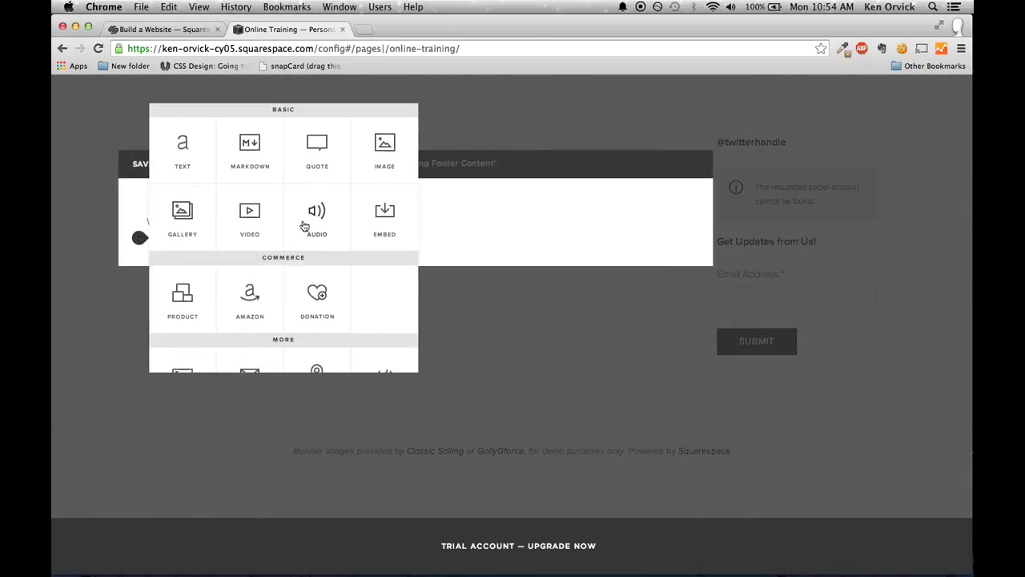
{"action": "scroll", "coordinate": [304, 226], "scroll_direction": "down", "scroll_amount": 5}
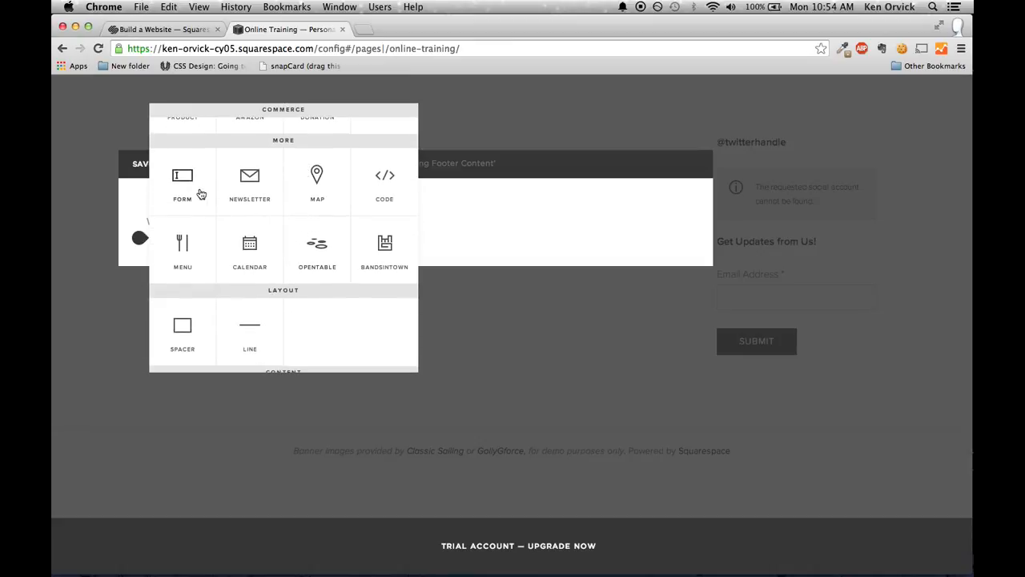
{"action": "left_click", "coordinate": [201, 194]}
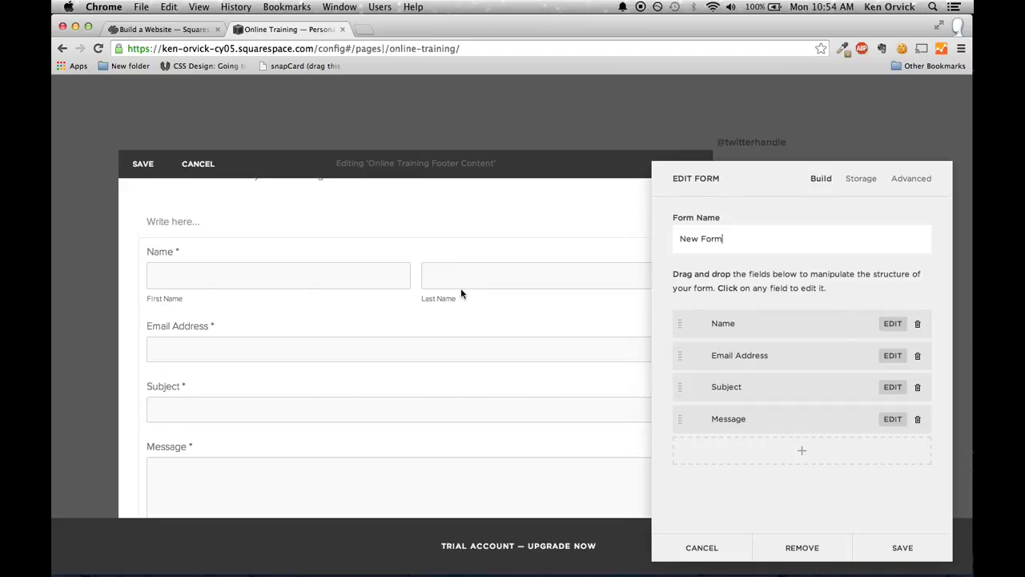
{"action": "left_click", "coordinate": [918, 389]}
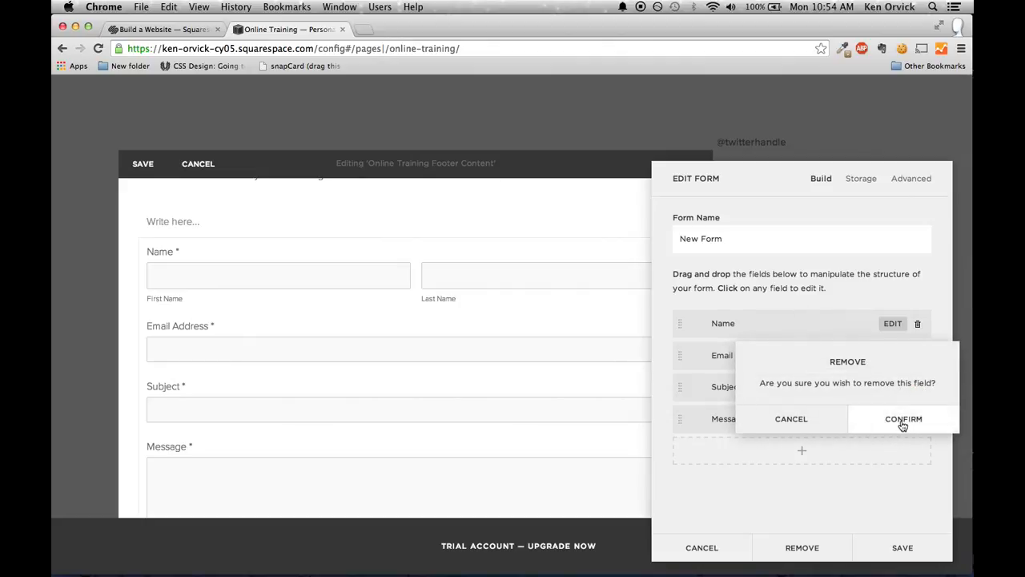
{"action": "left_click", "coordinate": [902, 421]}
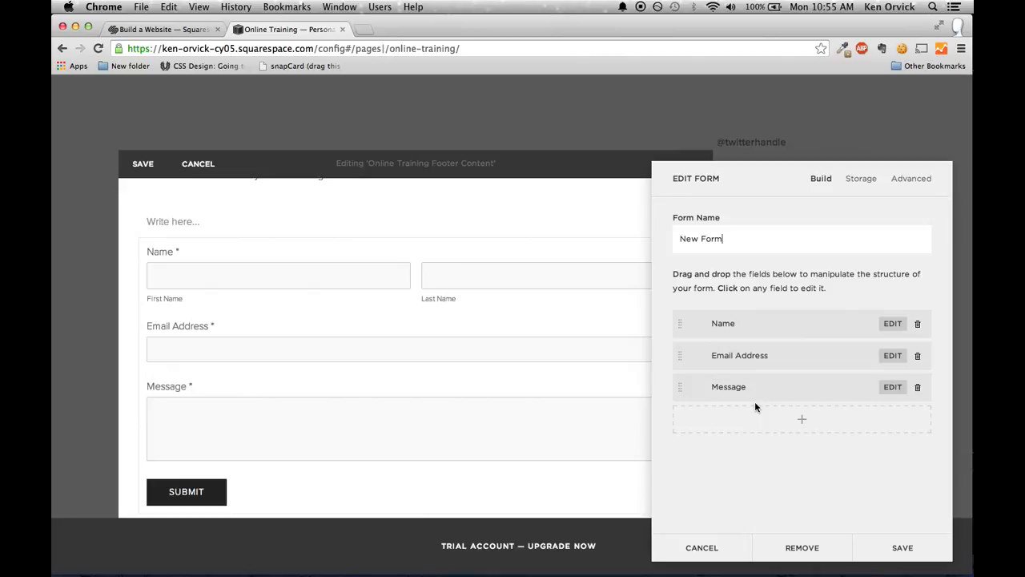
Add a Select field to the form and title it "Level Training"
{"action": "left_click", "coordinate": [802, 419]}
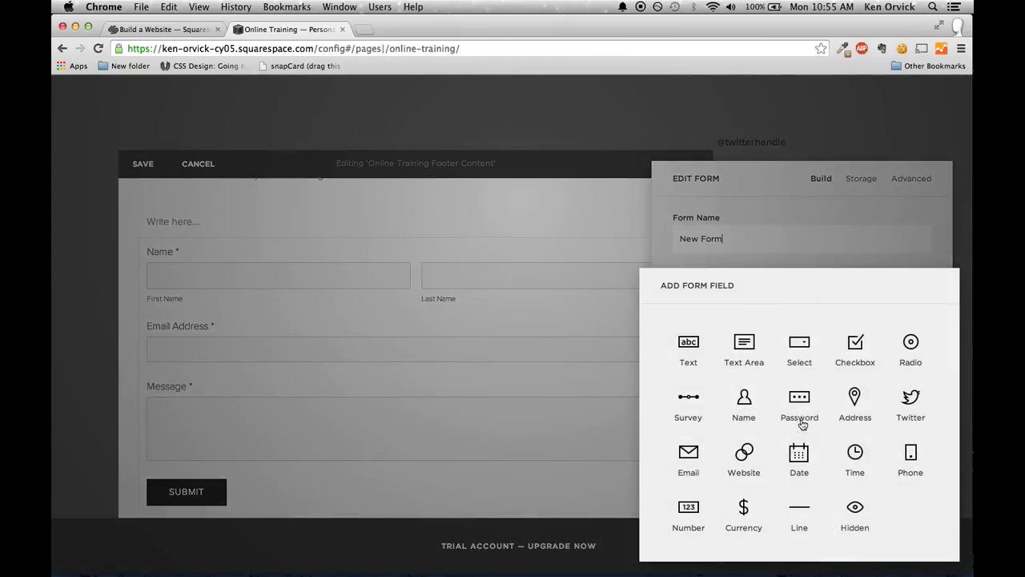
{"action": "left_click", "coordinate": [806, 182]}
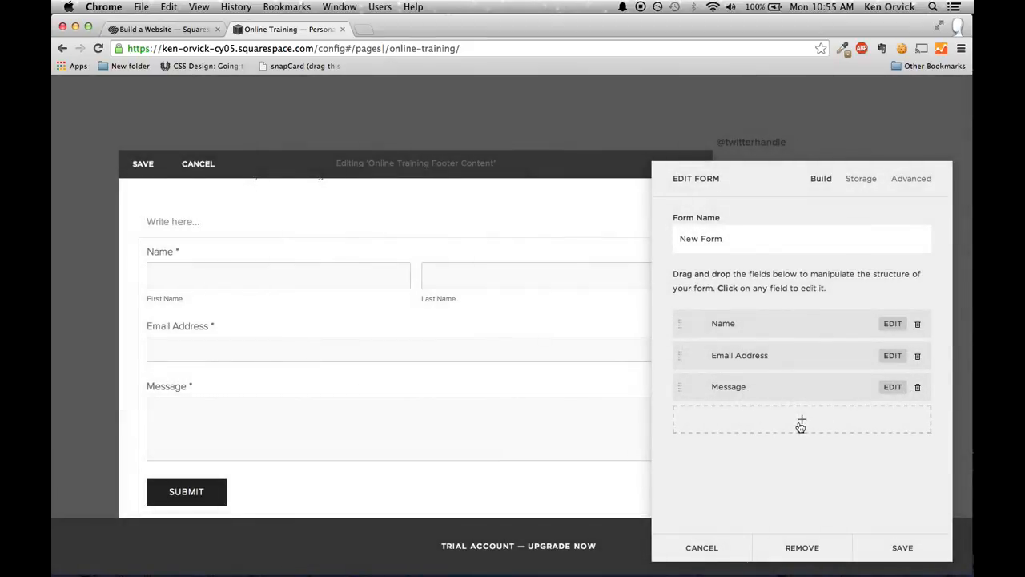
{"action": "left_click", "coordinate": [800, 426]}
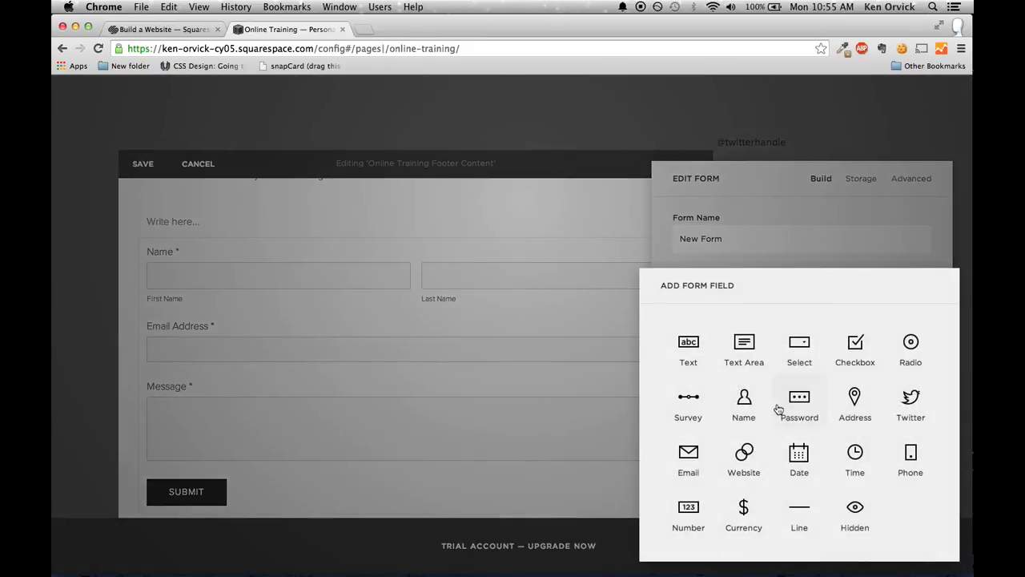
{"action": "left_click", "coordinate": [799, 345]}
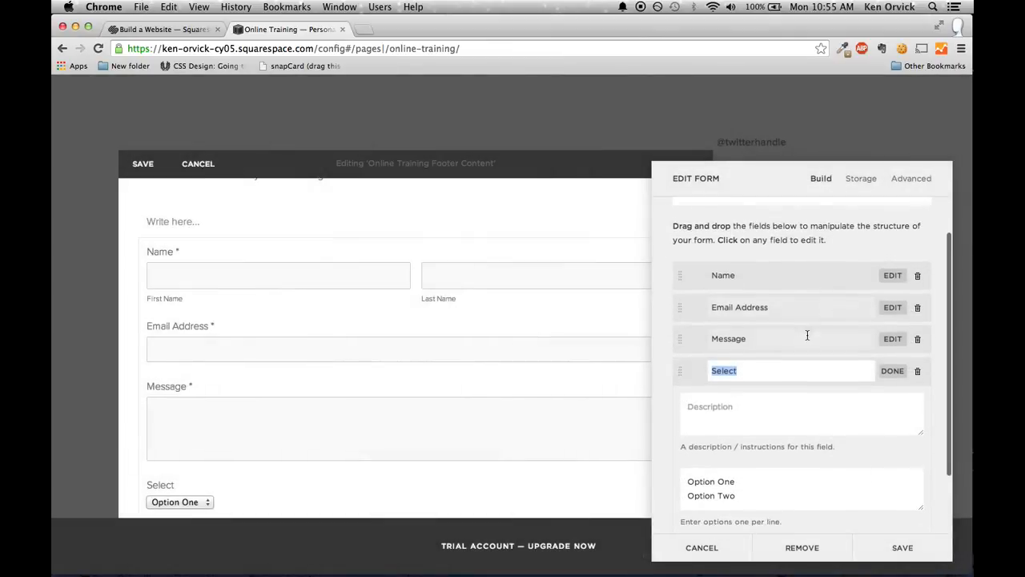
{"action": "left_click", "coordinate": [202, 500]}
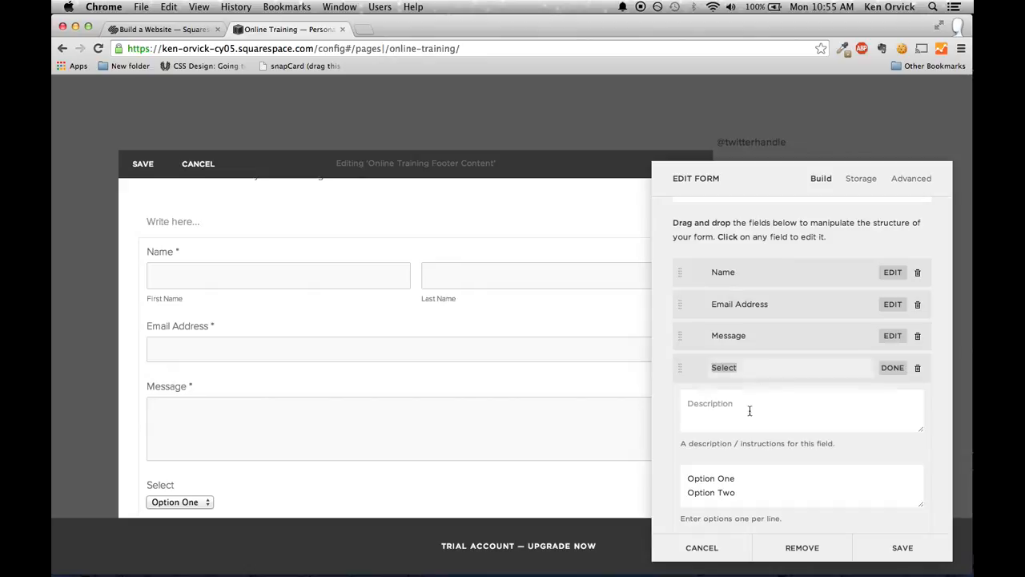
{"action": "double_click", "coordinate": [743, 480]}
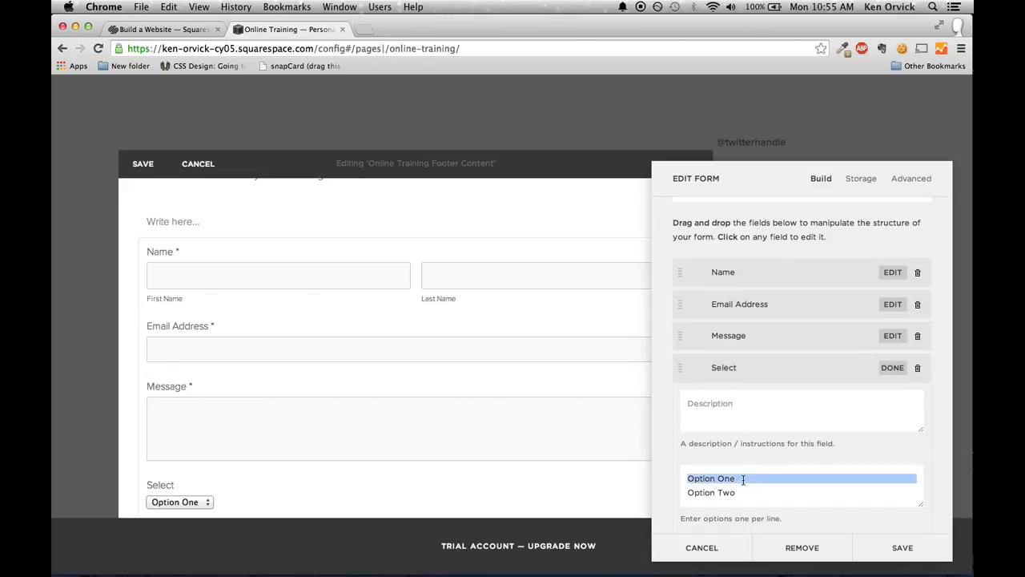
{"action": "left_click", "coordinate": [761, 392]}
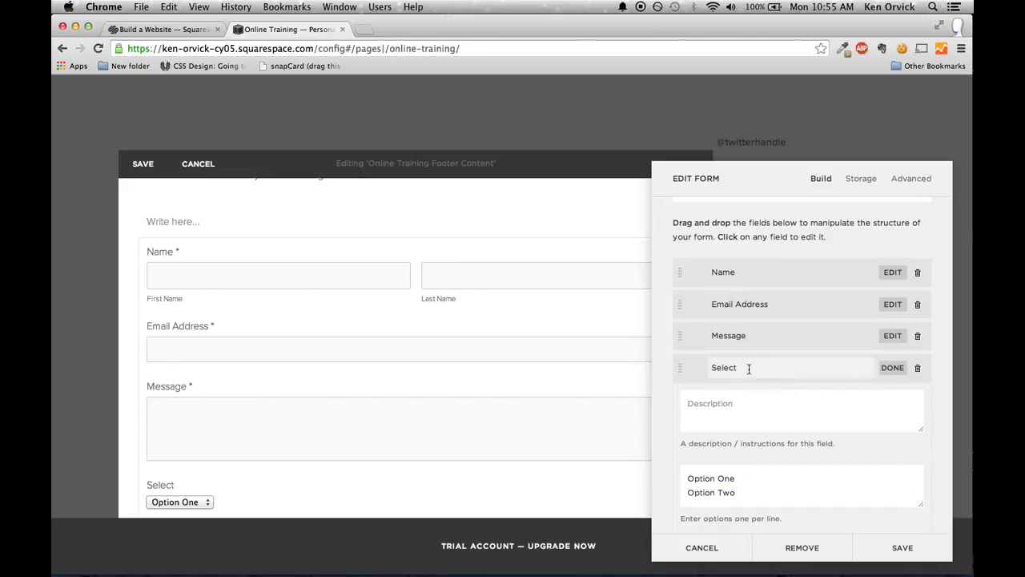
{"action": "left_click", "coordinate": [779, 367]}
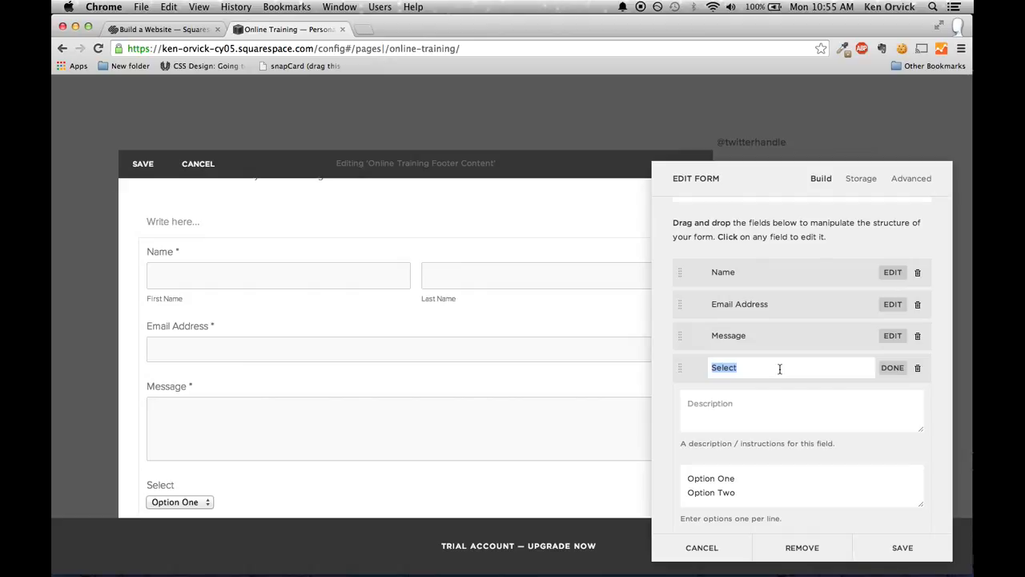
{"action": "type", "text": "Level Training"}
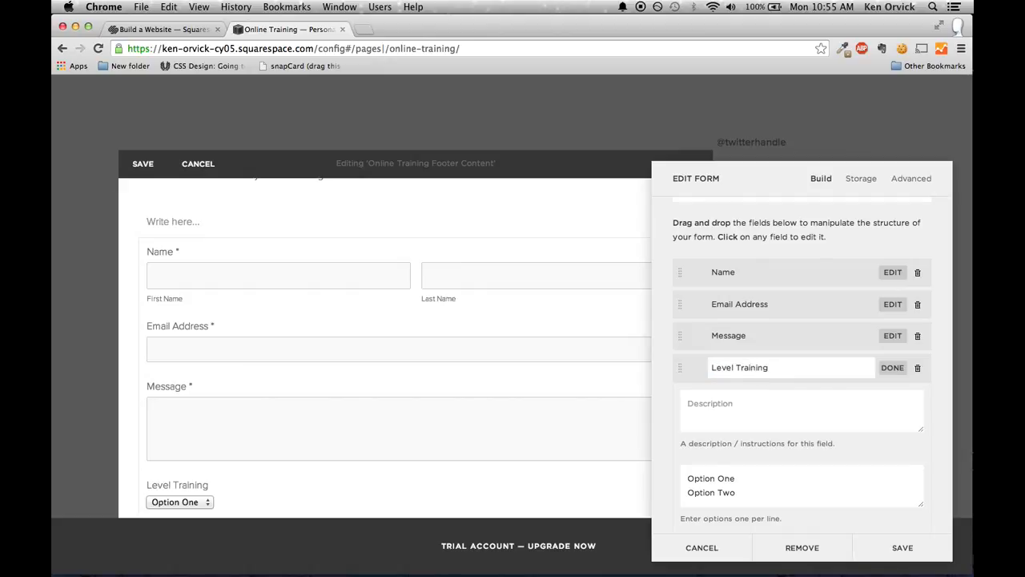
Replace the Level Training field's options with "None" and "Tons" and save the form
{"action": "double_click", "coordinate": [740, 475]}
{"action": "triple_click", "coordinate": [740, 475]}
{"action": "key", "text": "BackSpace"}
{"action": "type", "text": "No"}
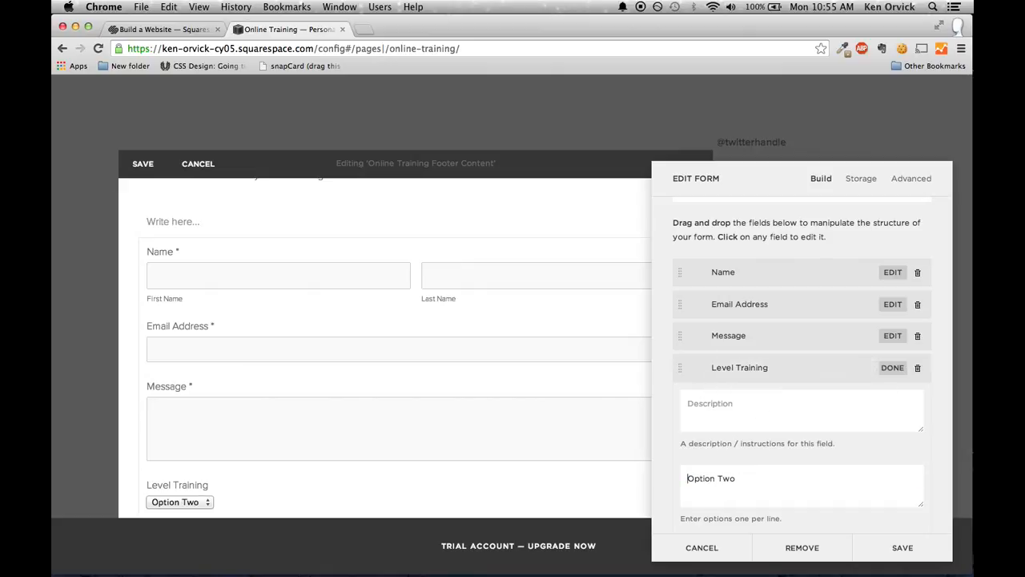
{"action": "type", "text": "ne"}
{"action": "key", "text": "Return"}
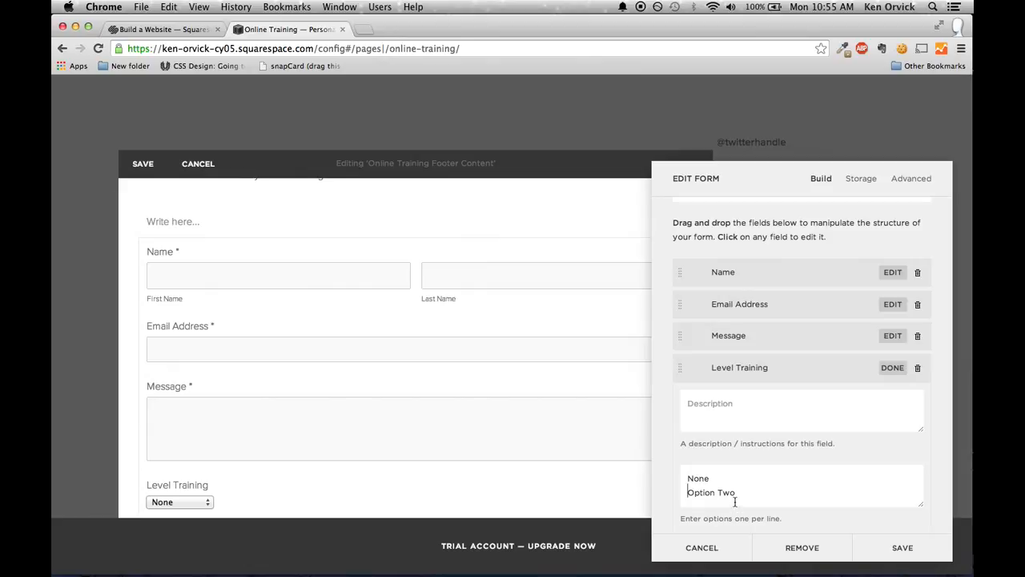
{"action": "left_click_drag", "start_coordinate": [736, 497], "coordinate": [670, 494]}
{"action": "type", "text": "Tons"}
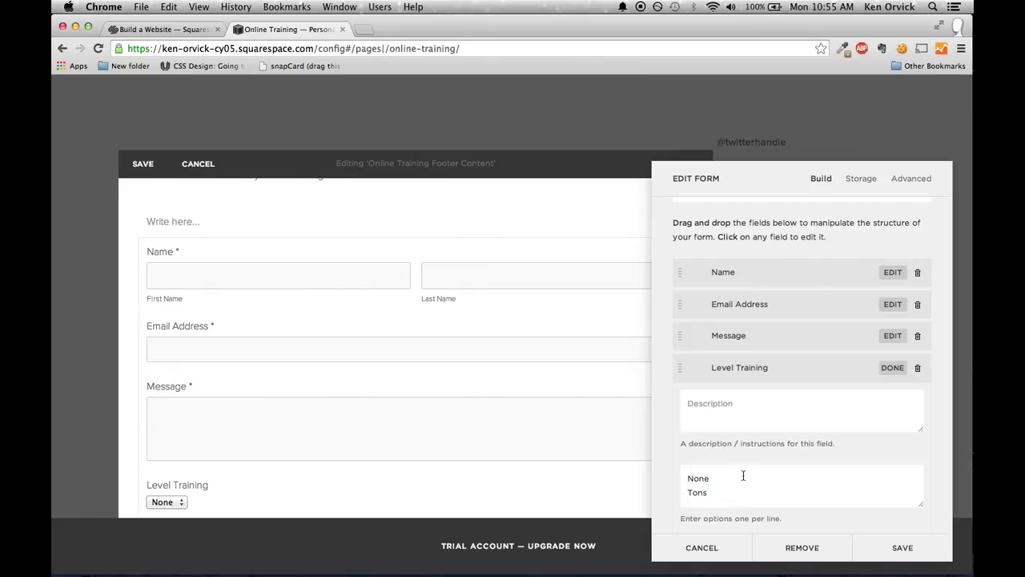
{"action": "left_click", "coordinate": [898, 548]}
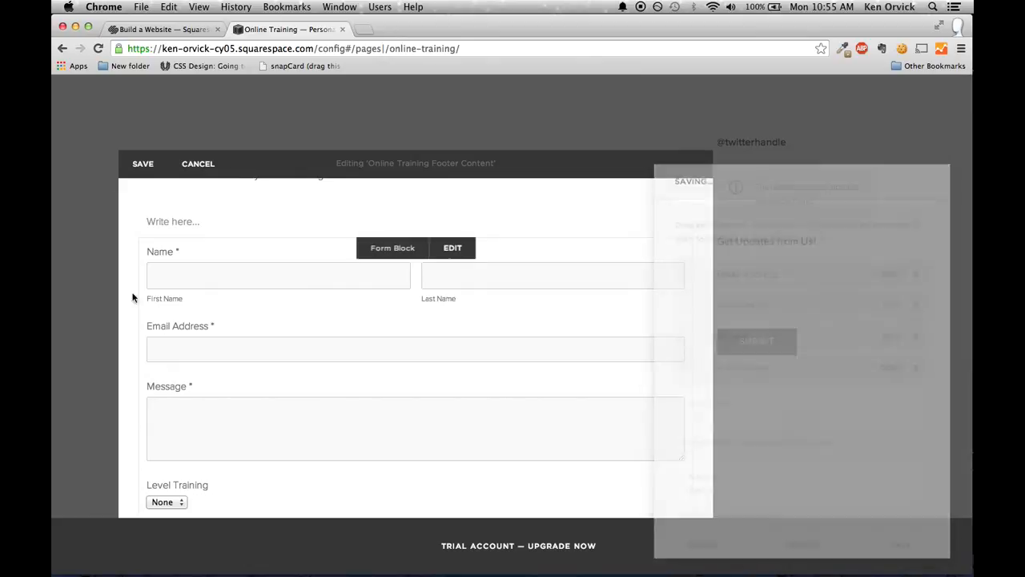
Review the form's Storage and Advanced settings, then save the form and the Online Training footer content
{"action": "scroll", "coordinate": [217, 294], "scroll_direction": "down", "scroll_amount": 4}
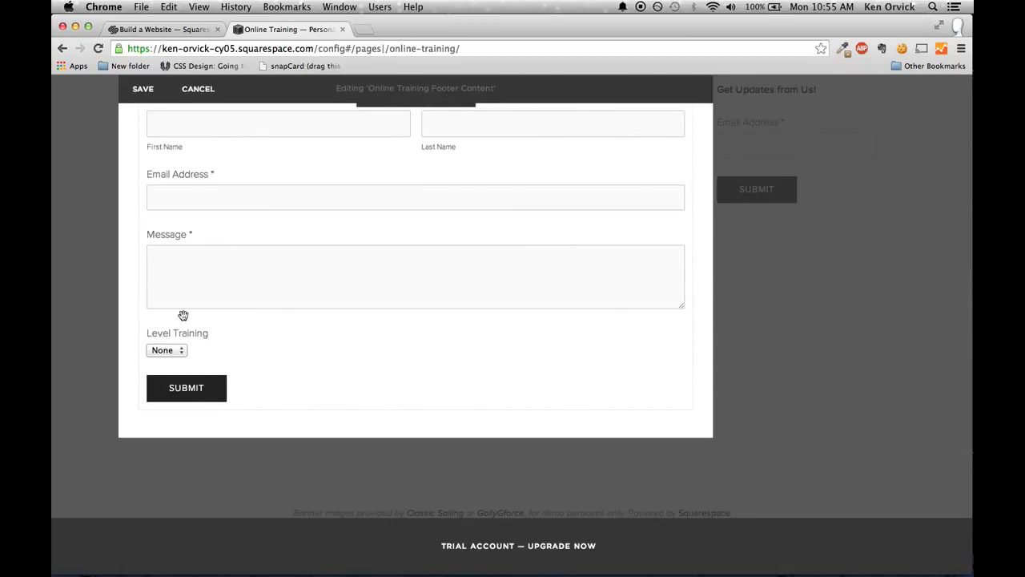
{"action": "scroll", "coordinate": [203, 297], "scroll_direction": "up", "scroll_amount": 3}
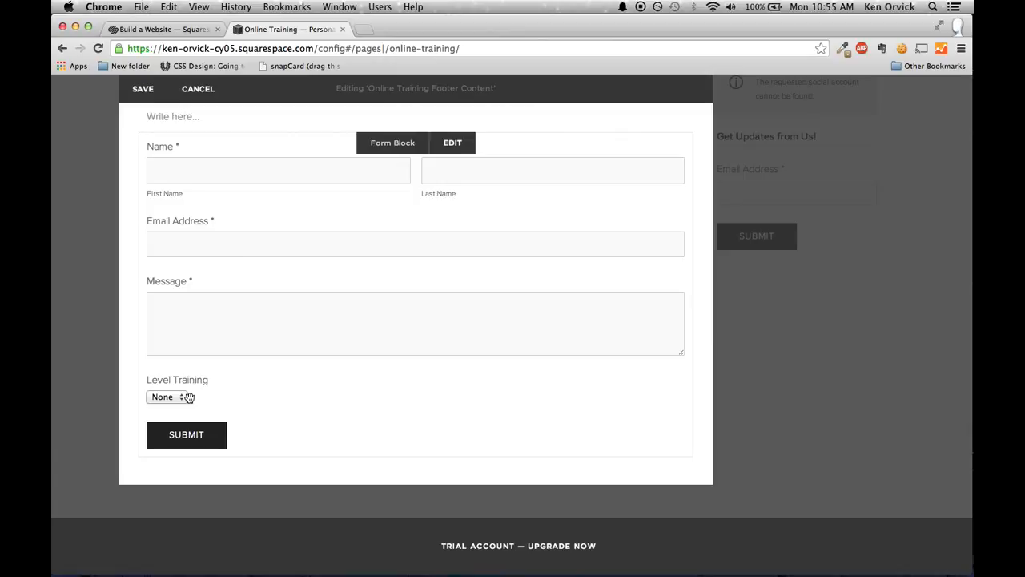
{"action": "scroll", "coordinate": [270, 240], "scroll_direction": "up", "scroll_amount": 2}
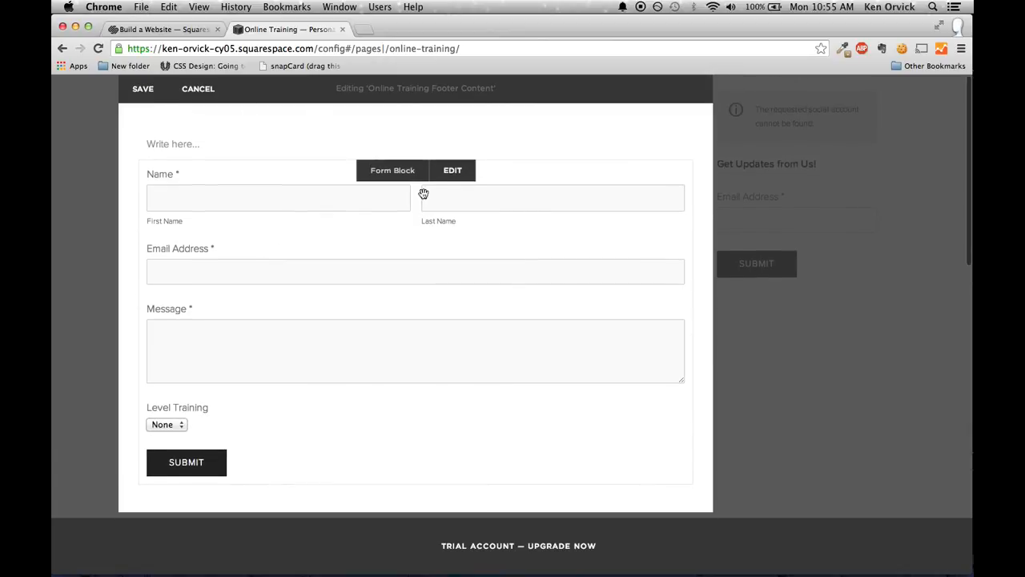
{"action": "left_click", "coordinate": [452, 171]}
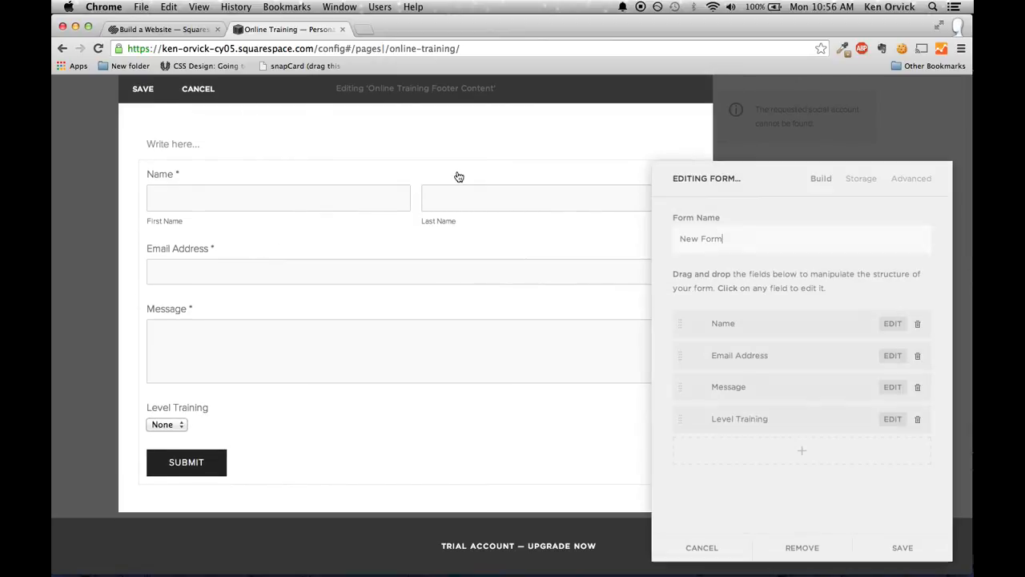
{"action": "left_click", "coordinate": [856, 187]}
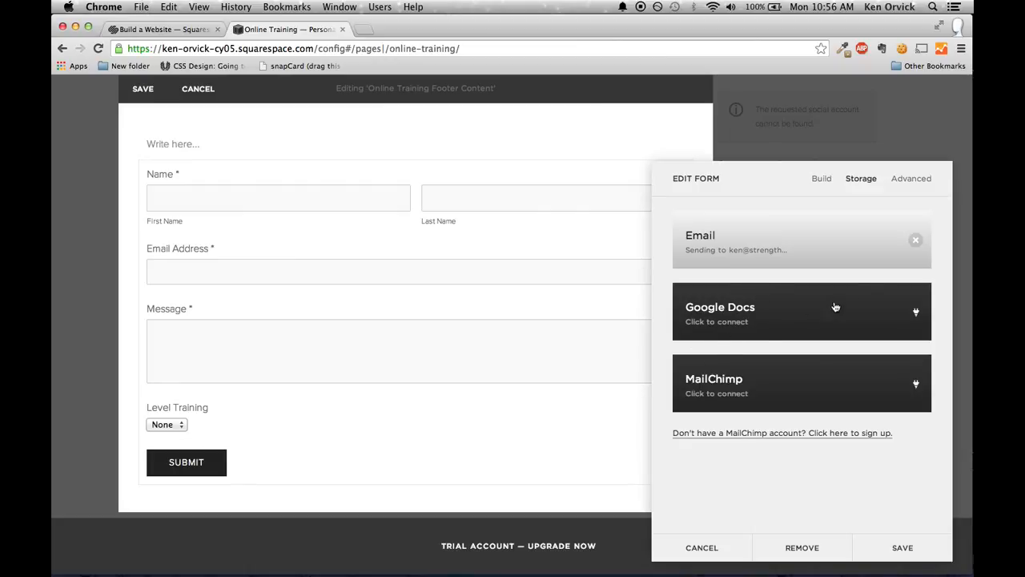
{"action": "left_click", "coordinate": [911, 181]}
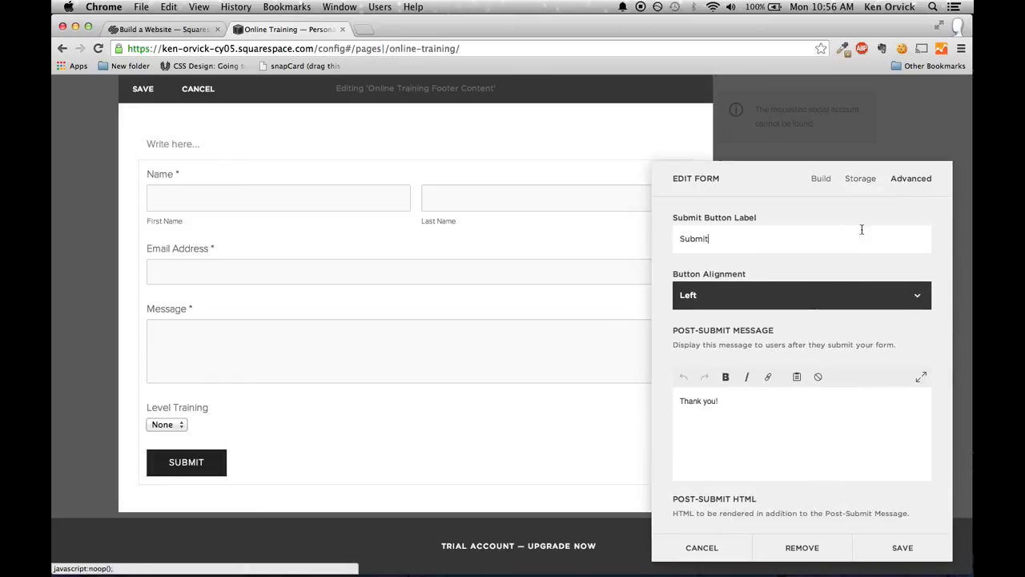
{"action": "left_click", "coordinate": [872, 544]}
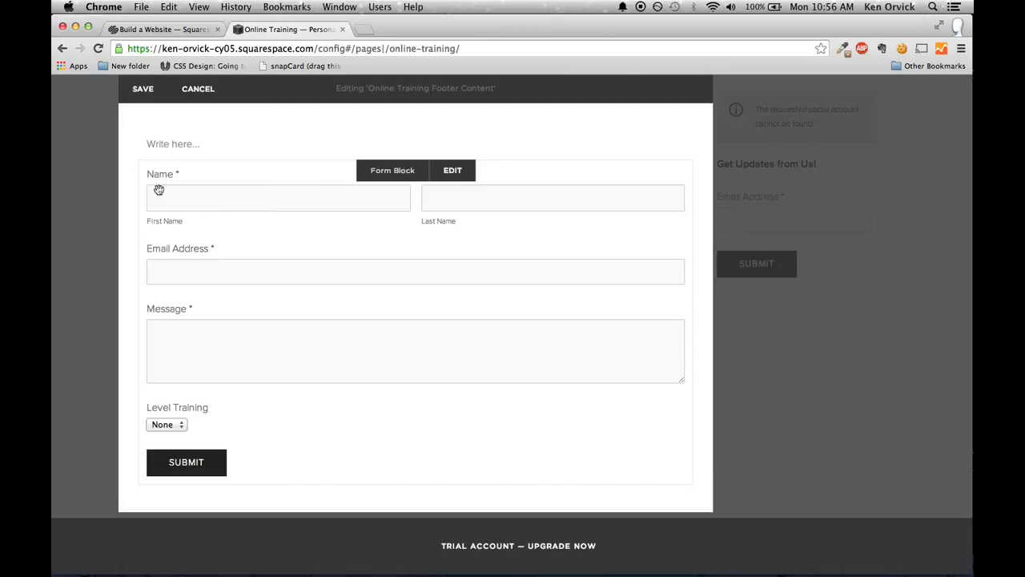
{"action": "left_click", "coordinate": [142, 88]}
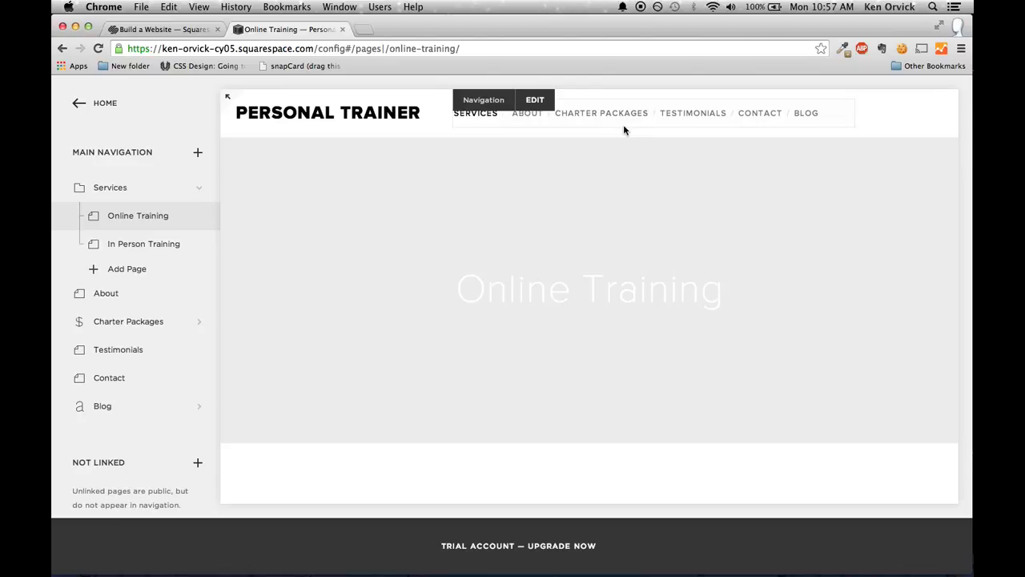
Examine the Contact page's introductory text, map, contact form and business contact details
{"action": "left_click", "coordinate": [760, 114]}
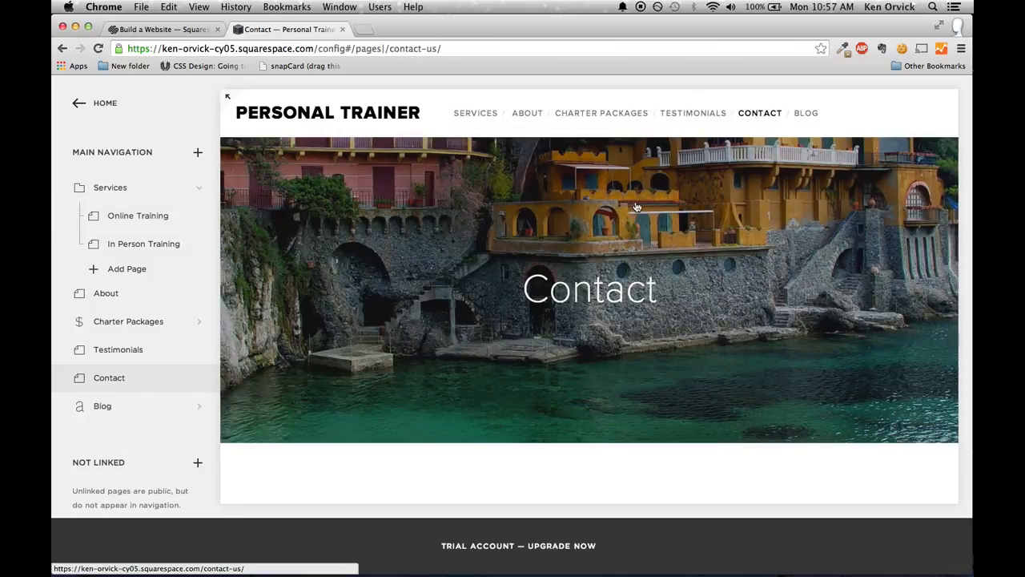
{"action": "scroll", "coordinate": [637, 208], "scroll_direction": "down", "scroll_amount": 3}
{"action": "scroll", "coordinate": [611, 222], "scroll_direction": "down", "scroll_amount": 5}
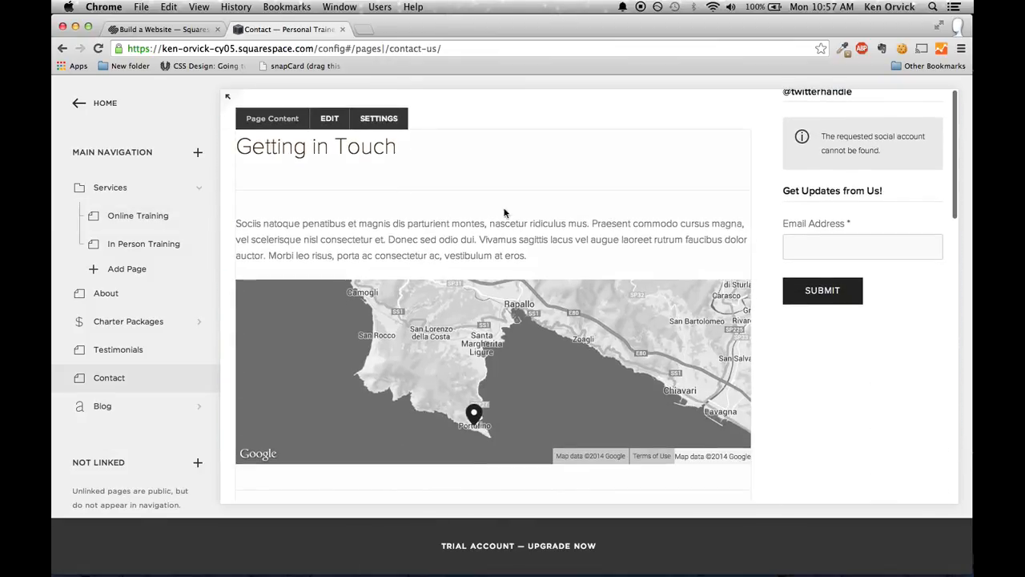
{"action": "scroll", "coordinate": [406, 252], "scroll_direction": "down", "scroll_amount": 2}
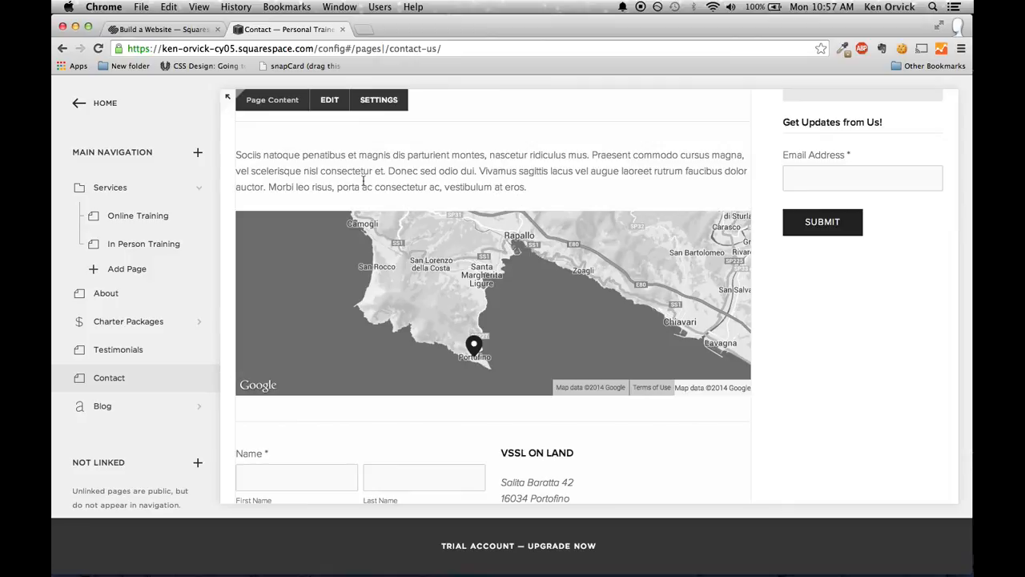
{"action": "scroll", "coordinate": [462, 216], "scroll_direction": "down", "scroll_amount": 2}
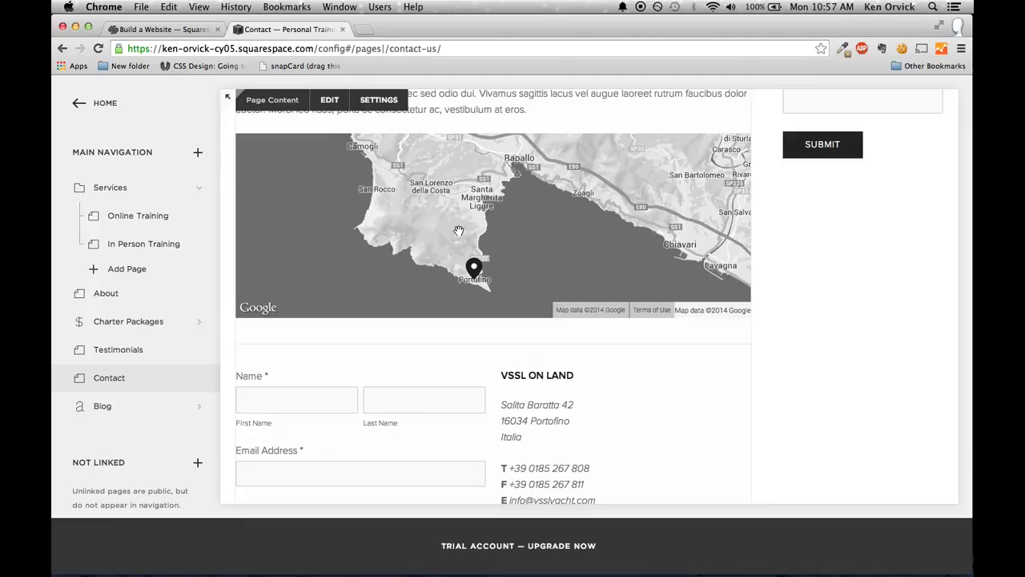
{"action": "scroll", "coordinate": [533, 385], "scroll_direction": "down", "scroll_amount": 3}
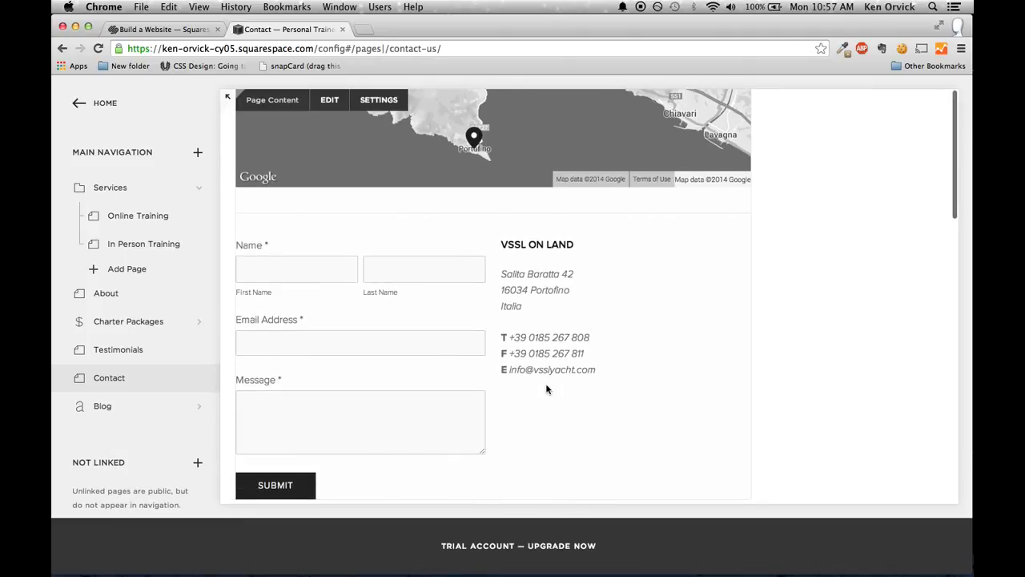
{"action": "left_click_drag", "start_coordinate": [533, 441], "coordinate": [503, 270]}
{"action": "left_click", "coordinate": [554, 289]}
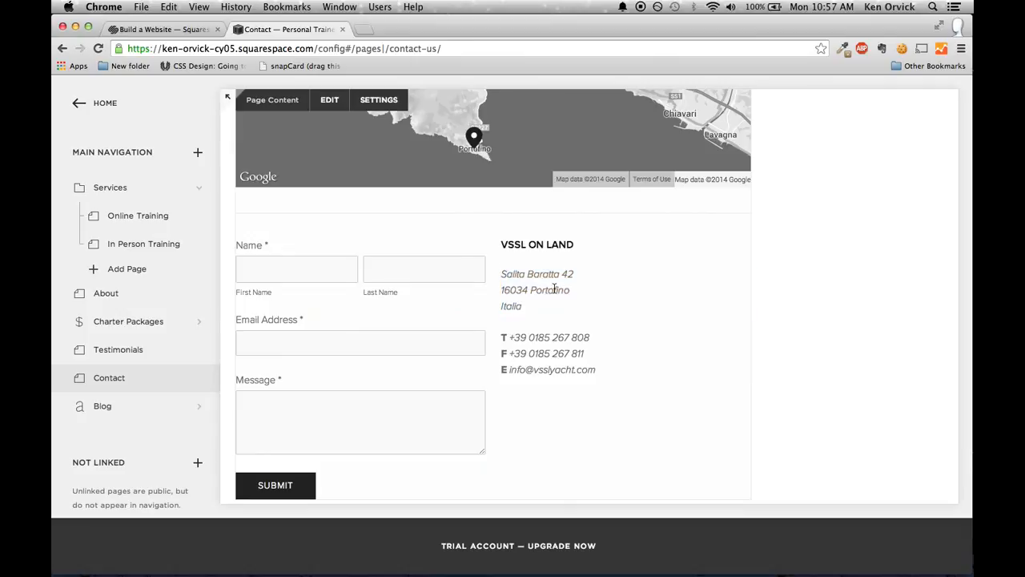
{"action": "scroll", "coordinate": [554, 289], "scroll_direction": "up", "scroll_amount": 3}
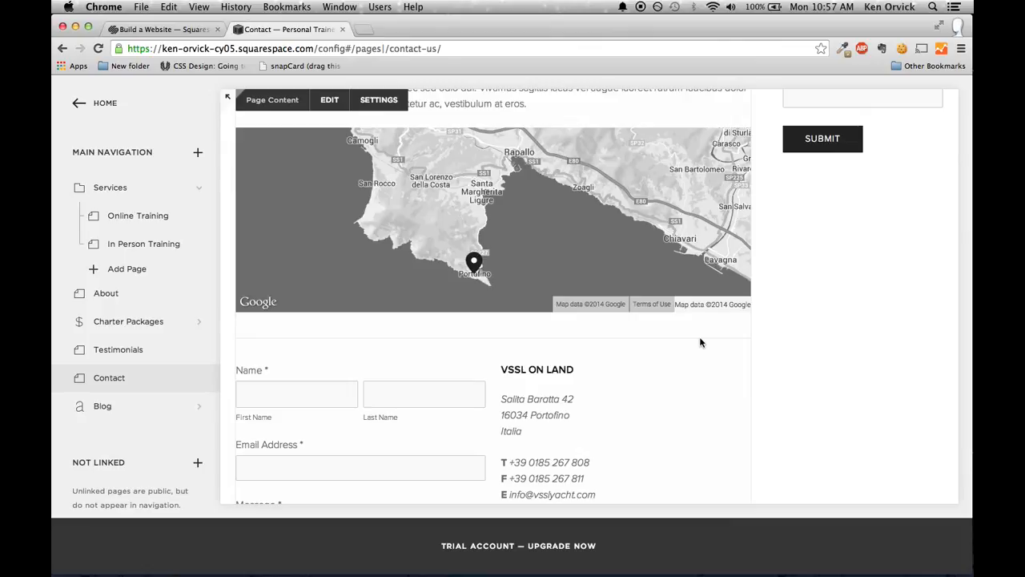
Open the site's Blog page and create an own blog page based on its example content
{"action": "scroll", "coordinate": [727, 353], "scroll_direction": "up", "scroll_amount": 1}
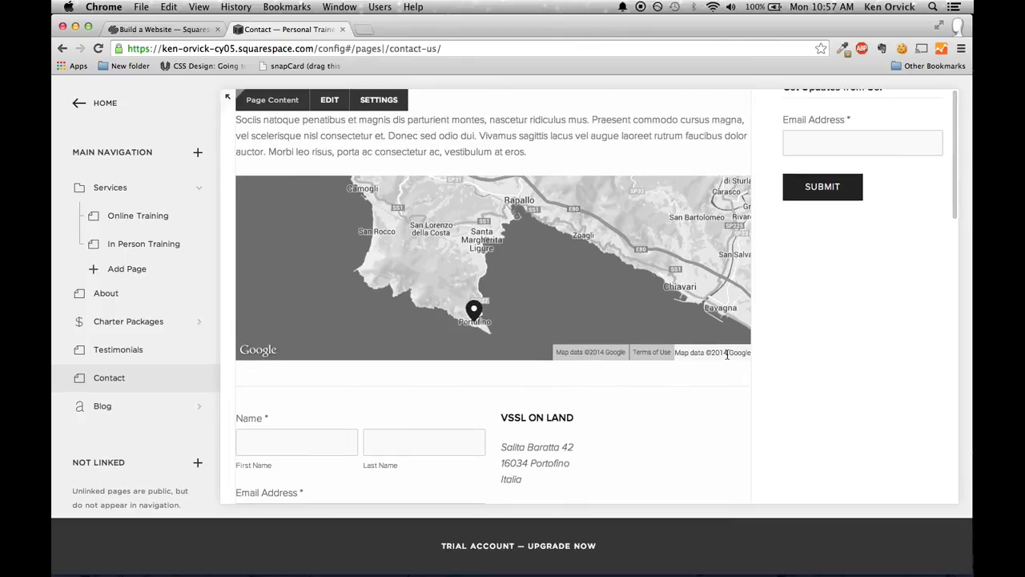
{"action": "scroll", "coordinate": [727, 355], "scroll_direction": "up", "scroll_amount": 5}
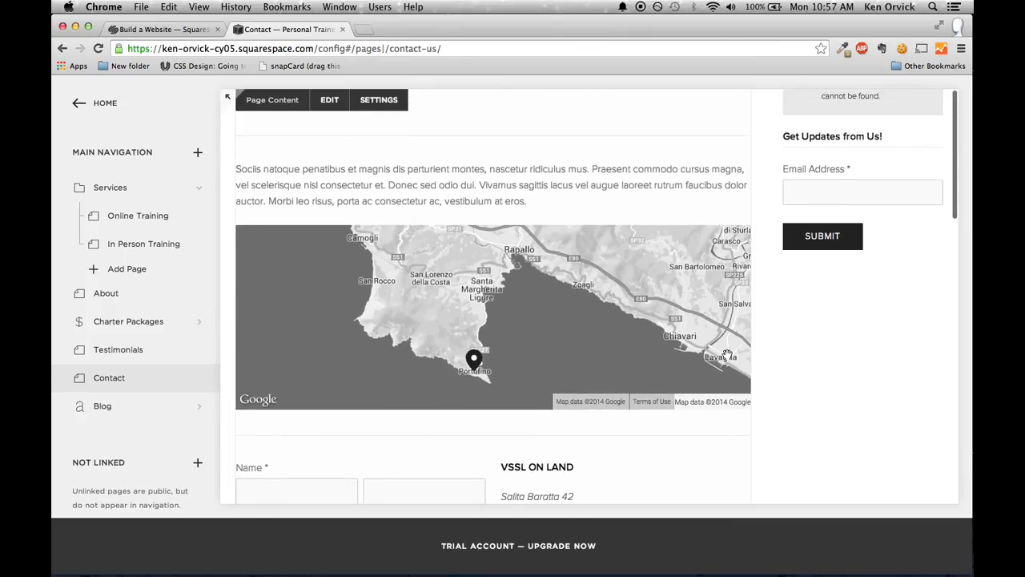
{"action": "scroll", "coordinate": [726, 353], "scroll_direction": "up", "scroll_amount": 10}
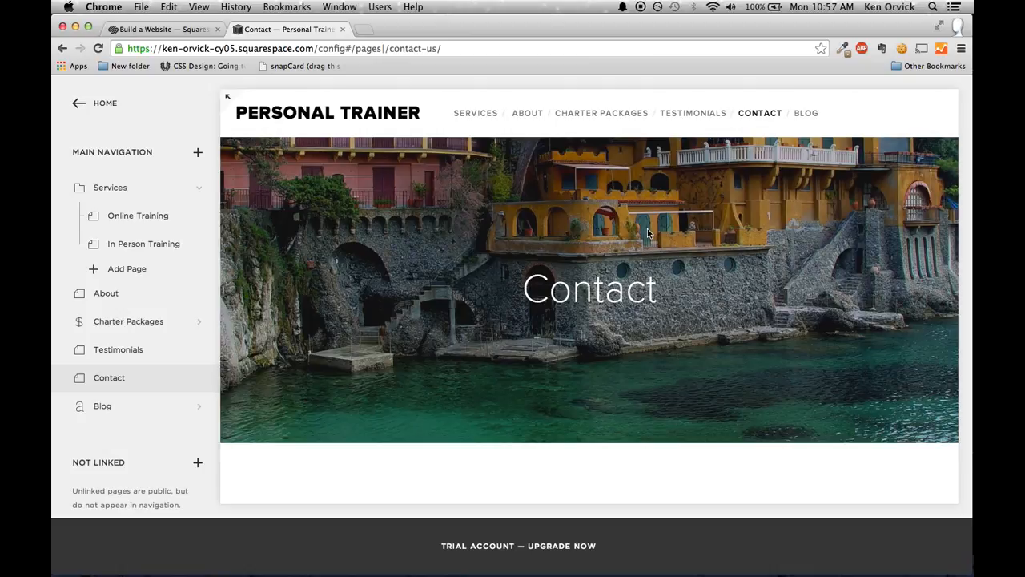
{"action": "mouse_move", "coordinate": [774, 131]}
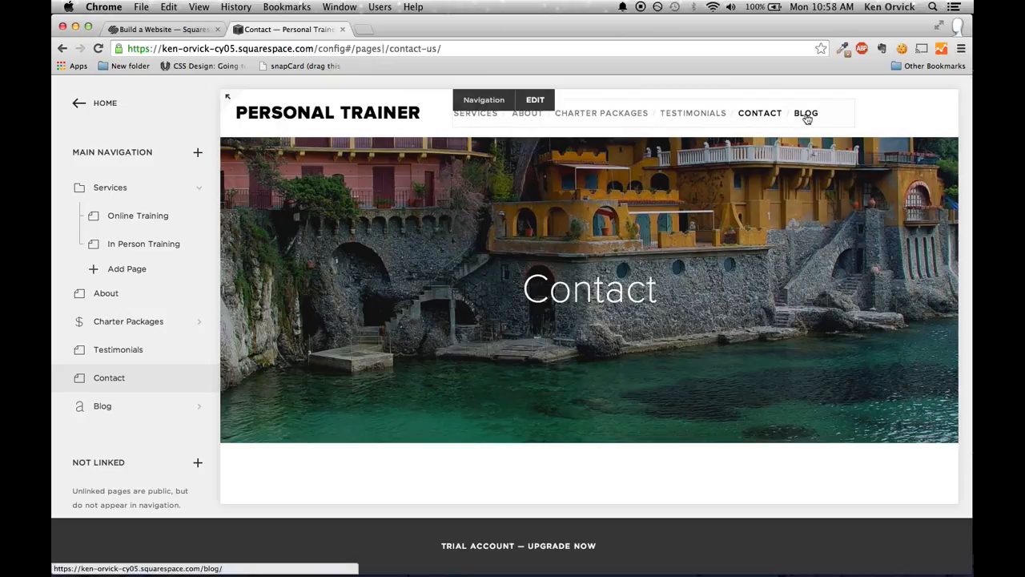
{"action": "left_click", "coordinate": [805, 114]}
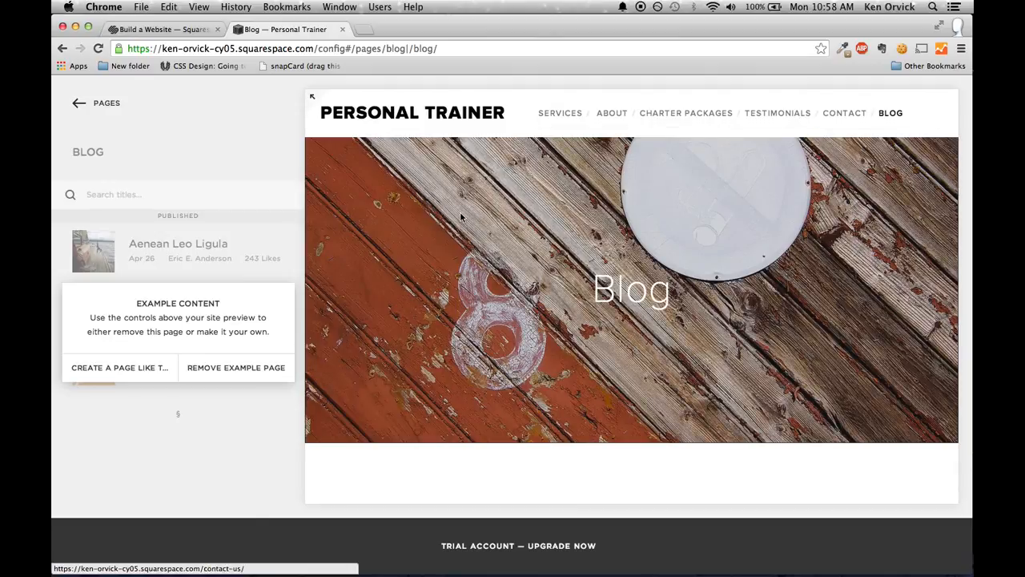
{"action": "left_click", "coordinate": [124, 368]}
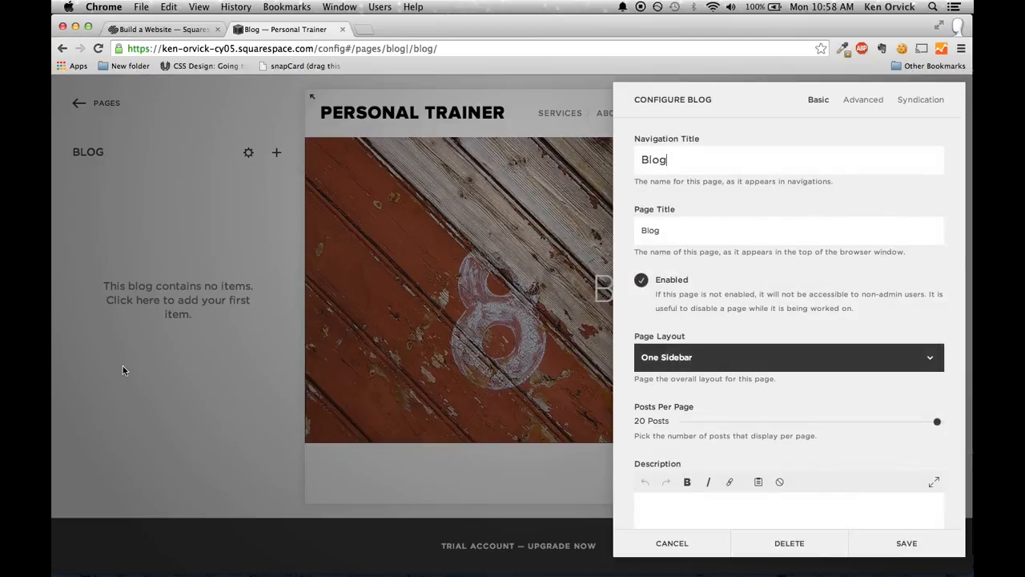
Adjust the Posts Per Page setting in the new blog's basic configuration
{"action": "scroll", "coordinate": [827, 391], "scroll_direction": "down", "scroll_amount": 5}
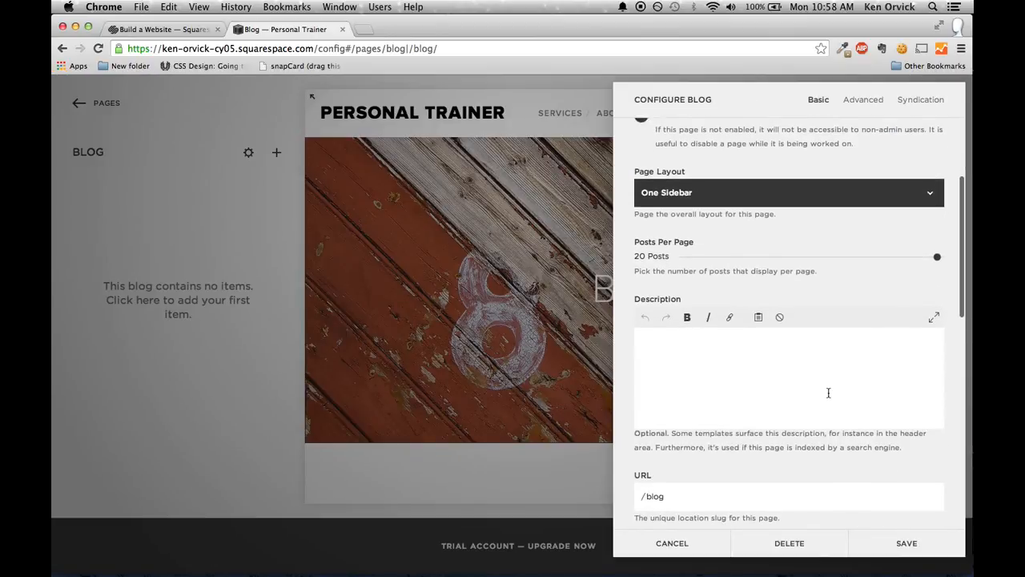
{"action": "scroll", "coordinate": [828, 393], "scroll_direction": "down", "scroll_amount": 1}
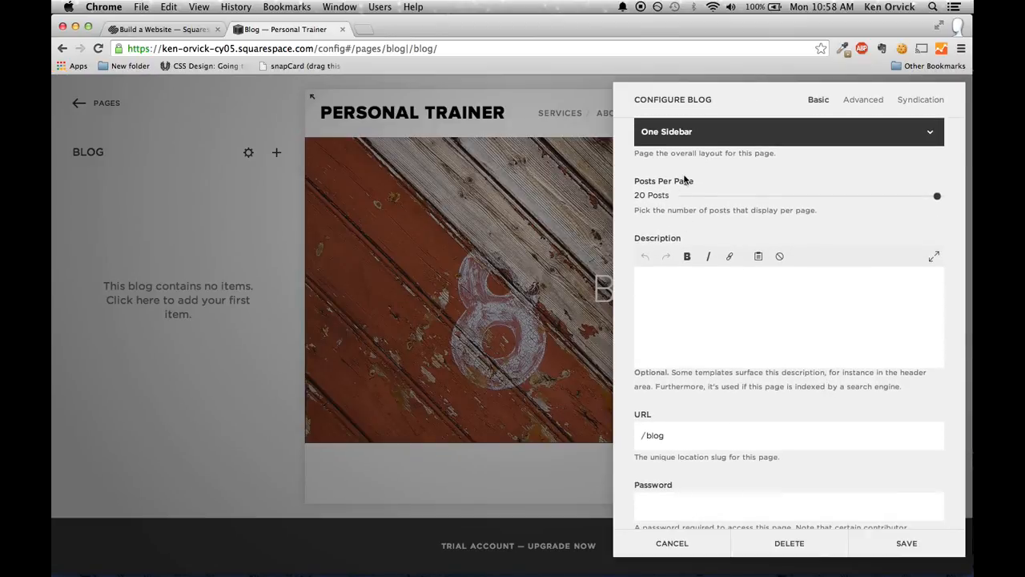
{"action": "left_click_drag", "start_coordinate": [640, 195], "coordinate": [658, 195]}
{"action": "left_click_drag", "start_coordinate": [933, 197], "coordinate": [831, 199]}
Generate a Post By Email address for the blog and save the blog configuration
{"action": "scroll", "coordinate": [722, 317], "scroll_direction": "down", "scroll_amount": 5}
{"action": "scroll", "coordinate": [722, 317], "scroll_direction": "down", "scroll_amount": 10}
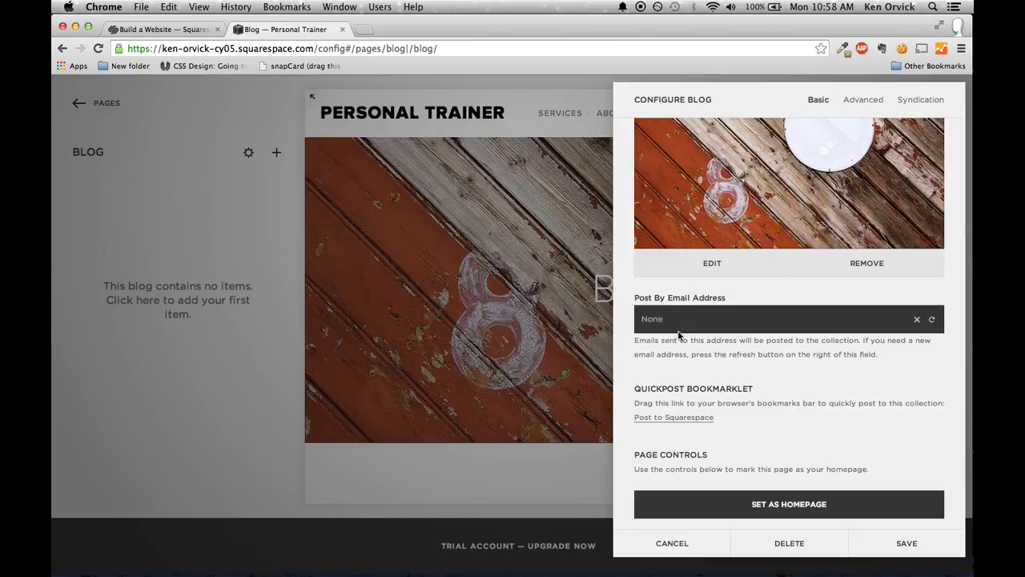
{"action": "left_click", "coordinate": [932, 321]}
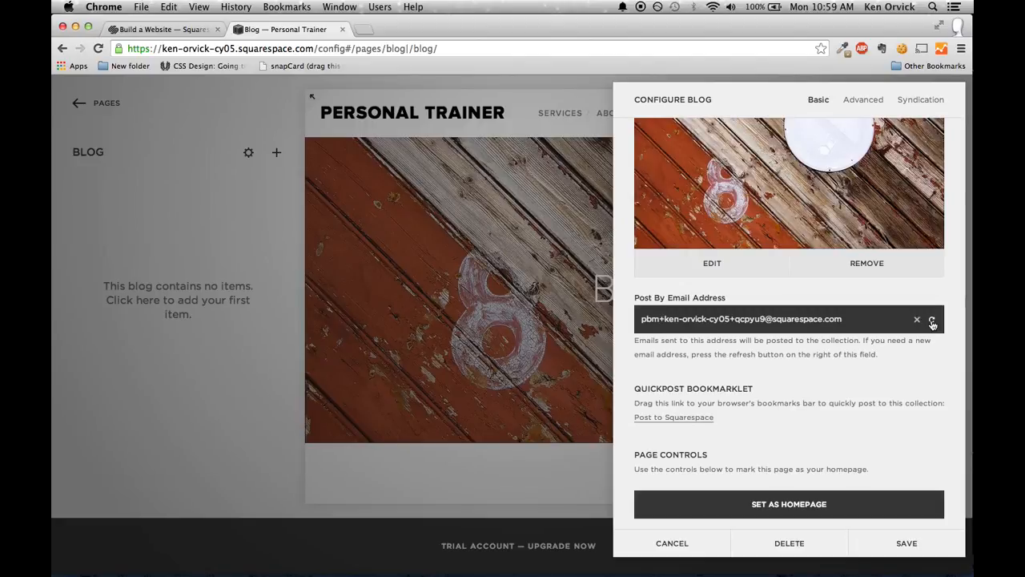
{"action": "left_click_drag", "start_coordinate": [846, 320], "coordinate": [688, 311]}
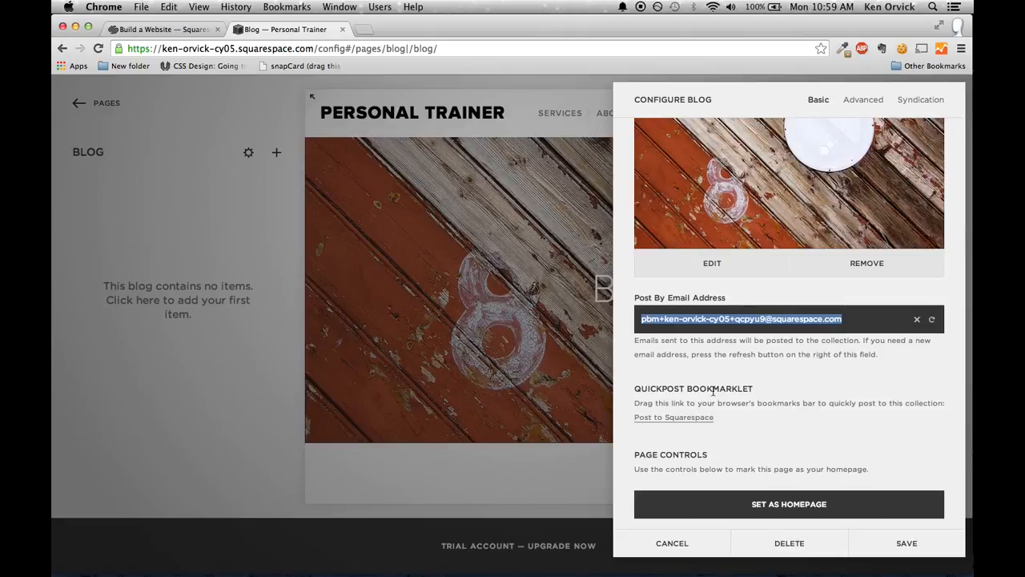
{"action": "scroll", "coordinate": [712, 394], "scroll_direction": "down", "scroll_amount": 1}
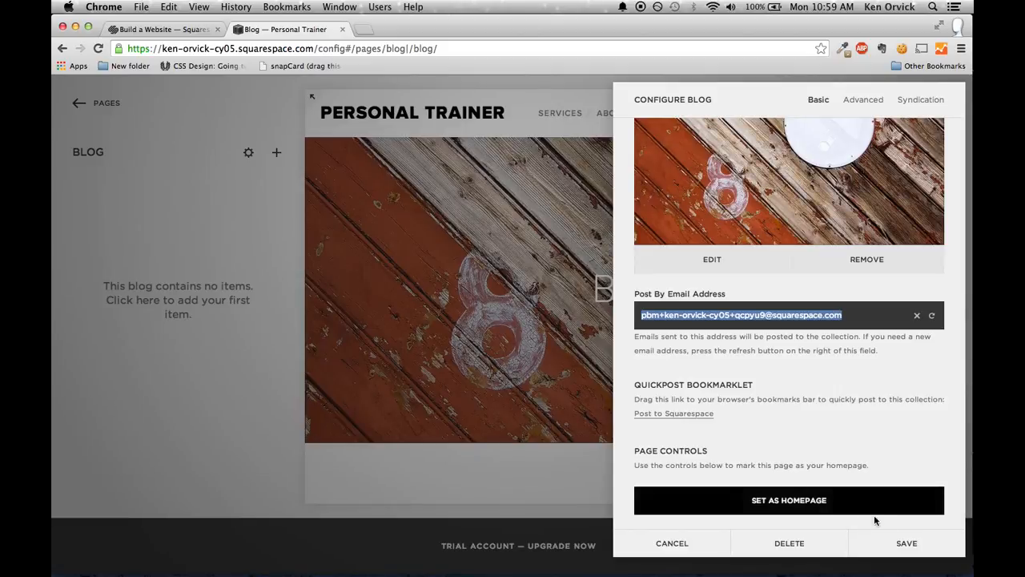
{"action": "left_click", "coordinate": [905, 543]}
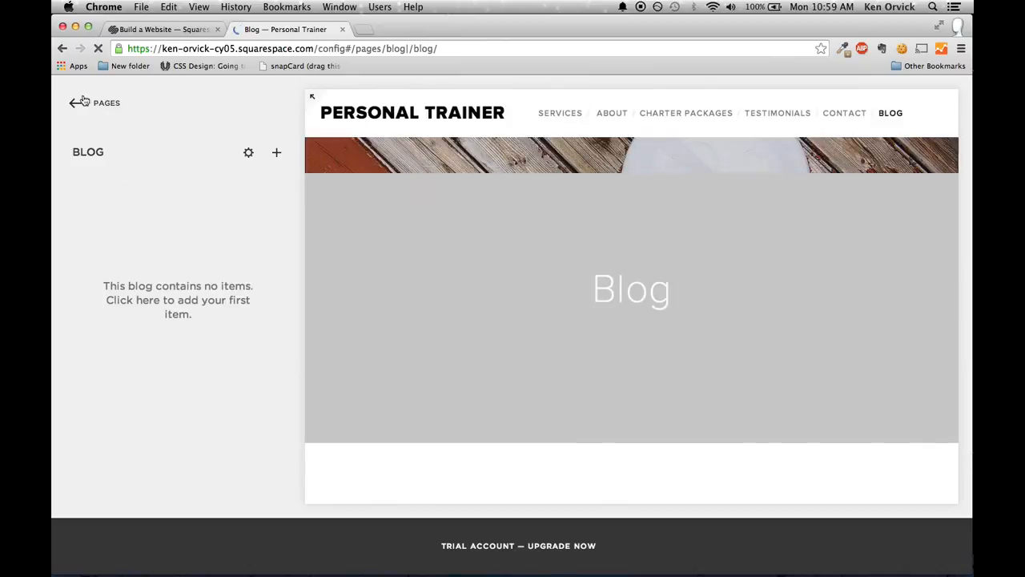
Add the first post to the blog and set its status to Published
{"action": "left_click", "coordinate": [181, 305]}
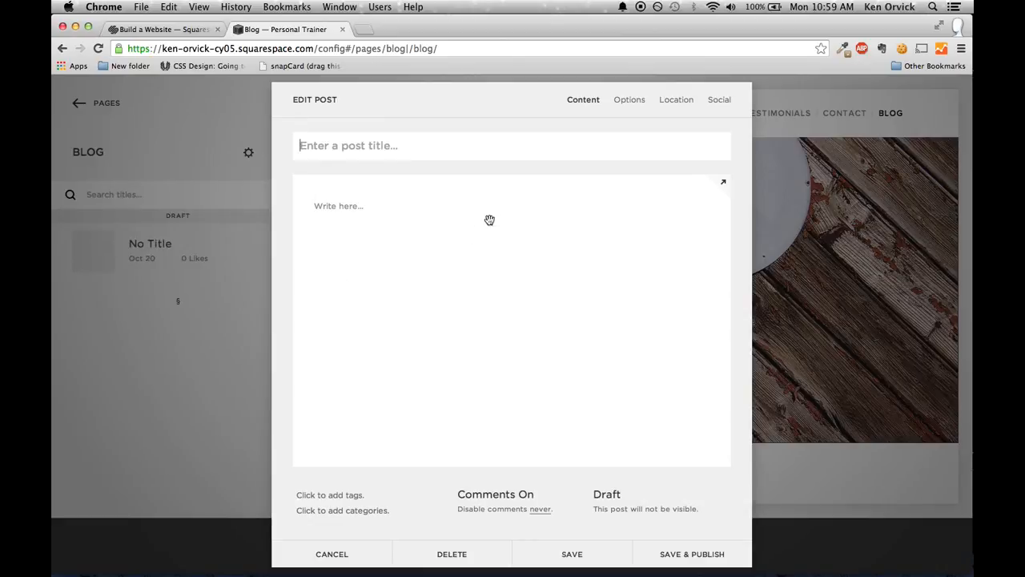
{"action": "left_click", "coordinate": [426, 213]}
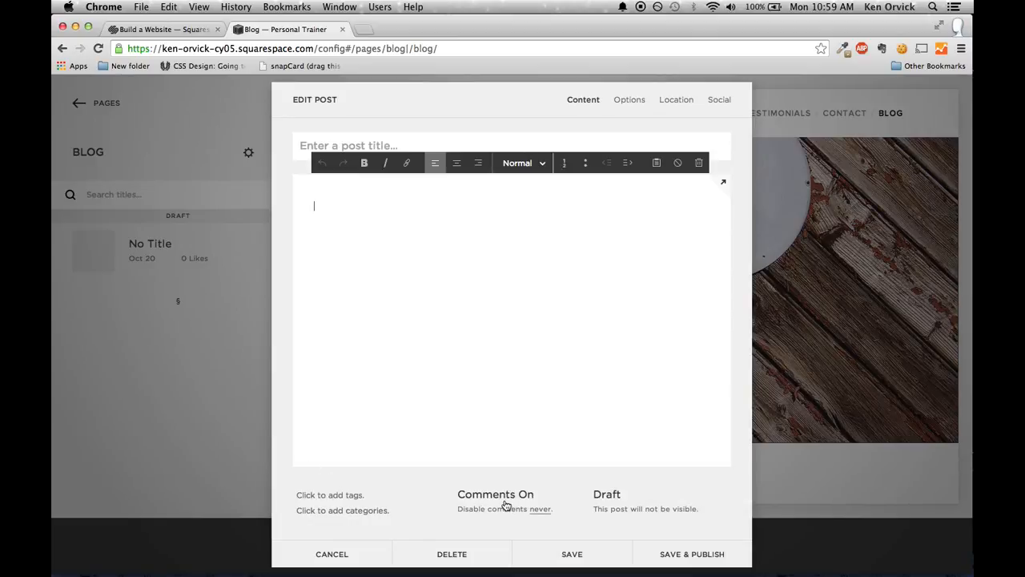
{"action": "left_click", "coordinate": [622, 498]}
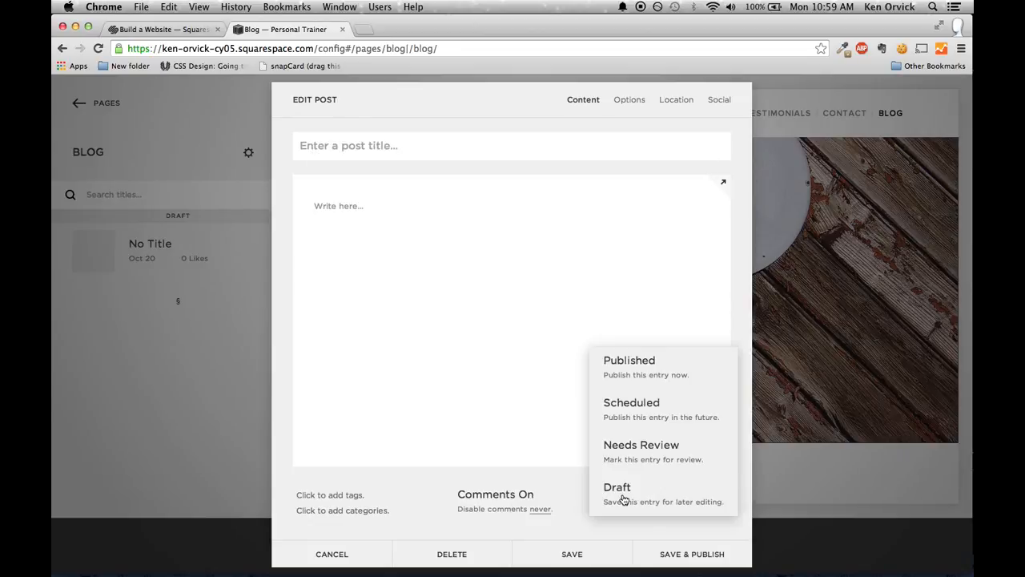
{"action": "left_click", "coordinate": [647, 372]}
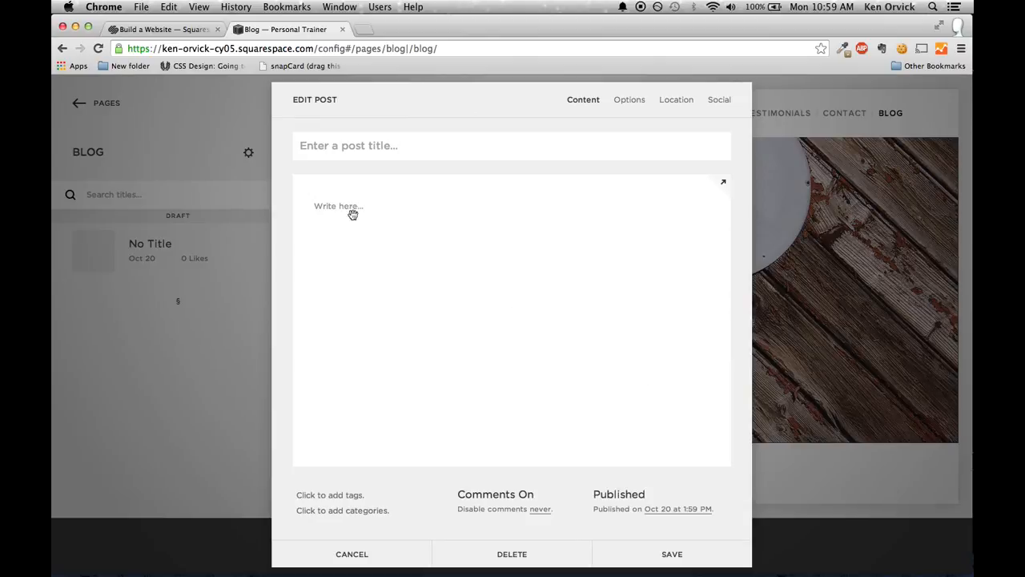
Name the blog post "Title" and enter "Post content" as its body text
{"action": "type", "text": "Title"}
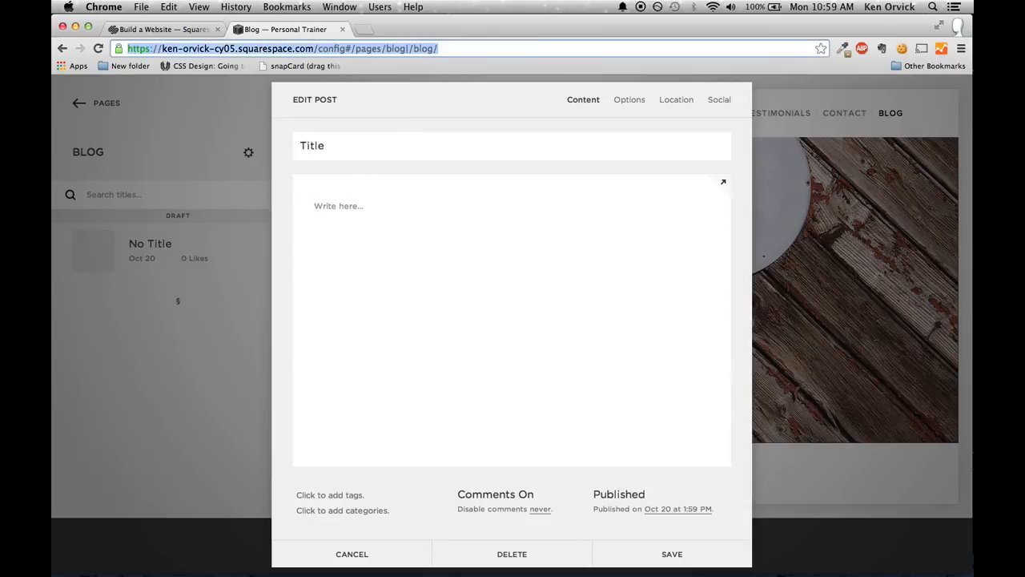
{"action": "left_click", "coordinate": [362, 205]}
{"action": "type", "text": "Post content"}
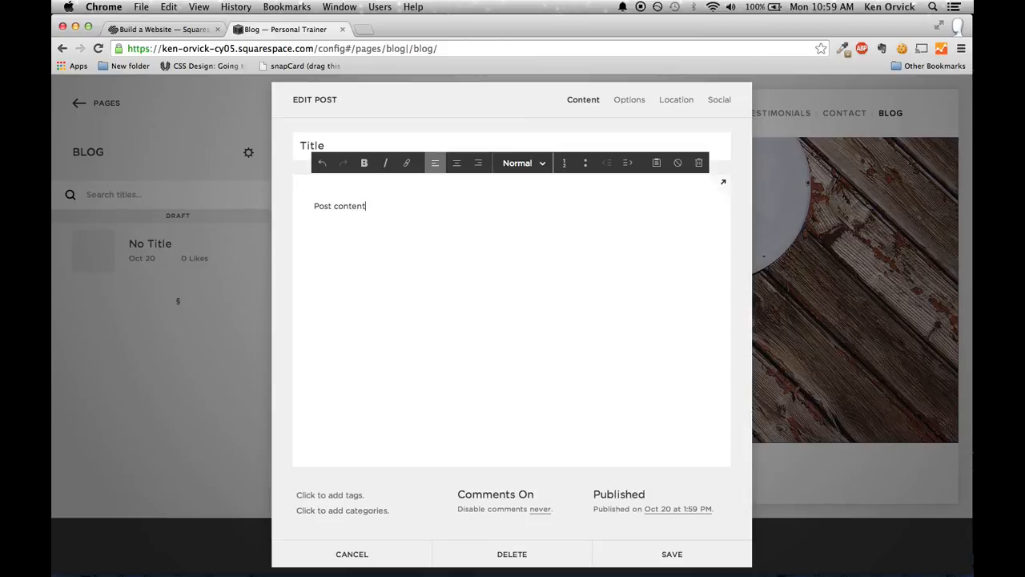
Upload the dumbbell picture as the blog post's thumbnail image
{"action": "left_click", "coordinate": [626, 103]}
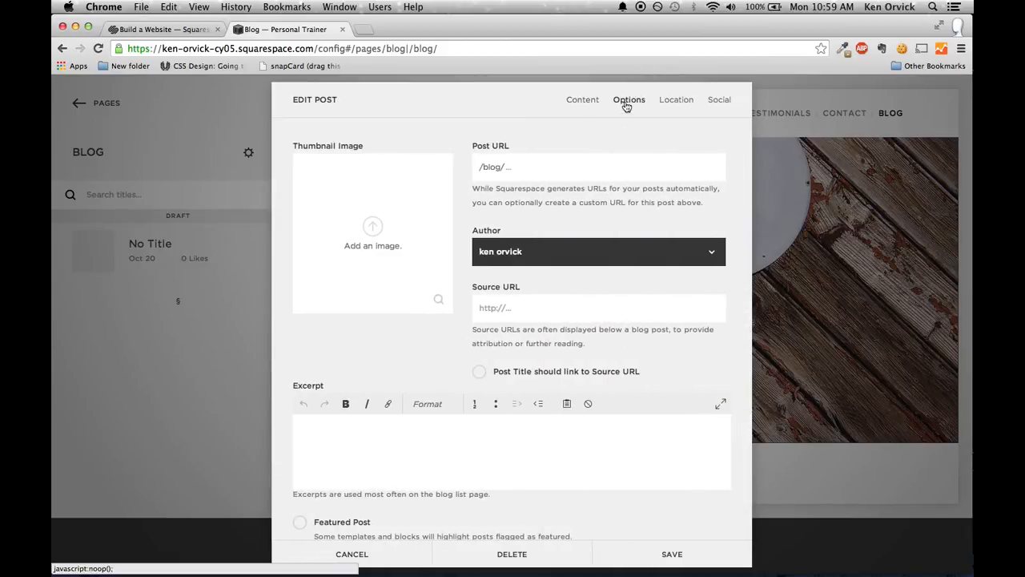
{"action": "left_click", "coordinate": [325, 229]}
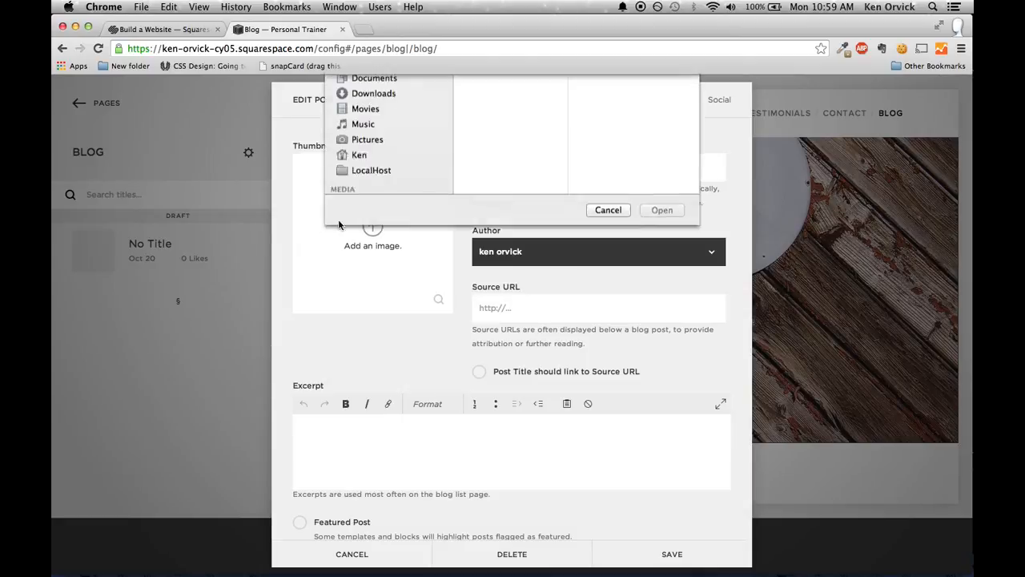
{"action": "left_click", "coordinate": [617, 124]}
{"action": "key", "text": "Return"}
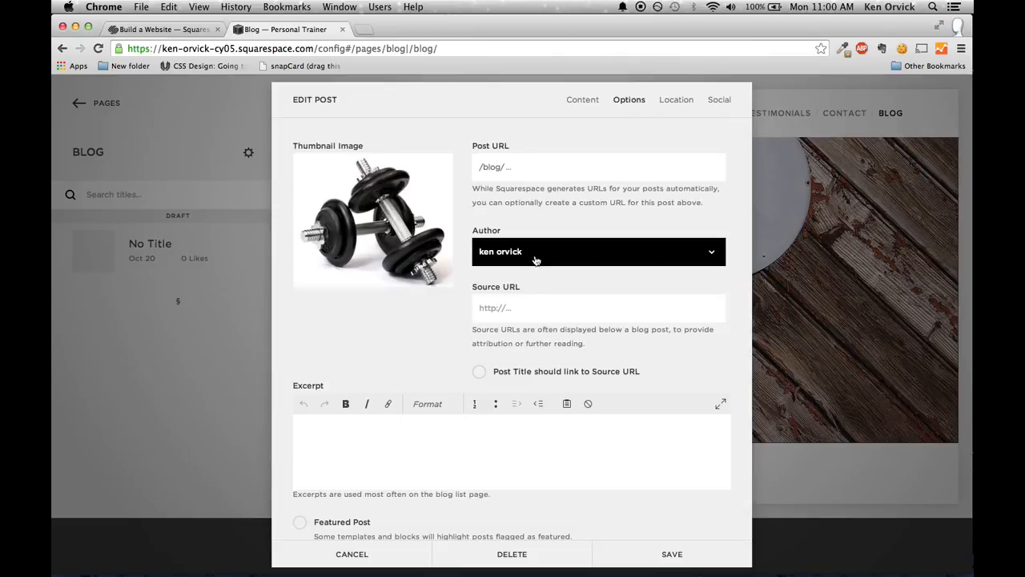
Review the post's author, excerpt, location and social settings, and save the post
{"action": "left_click", "coordinate": [536, 260]}
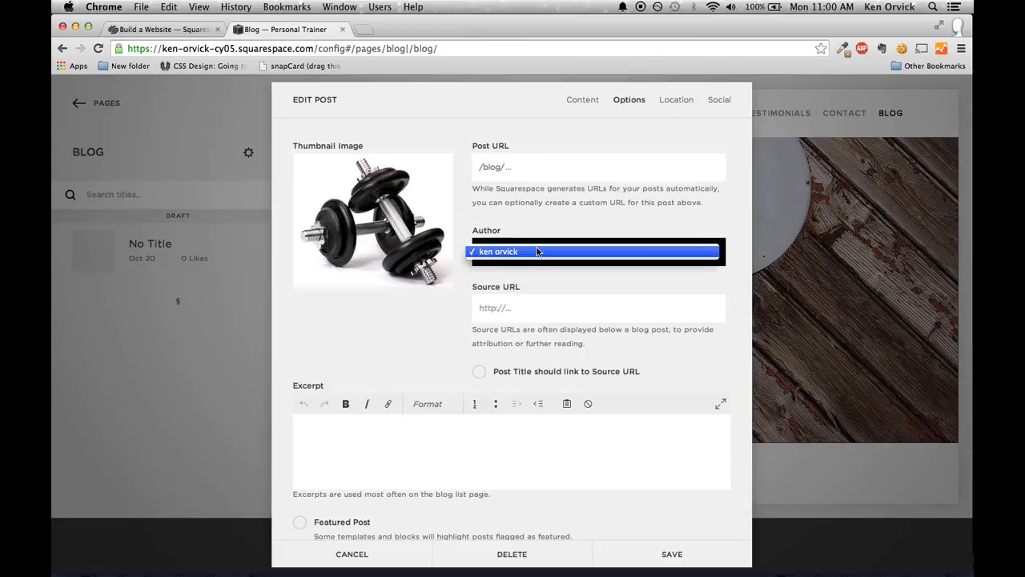
{"action": "left_click", "coordinate": [540, 253]}
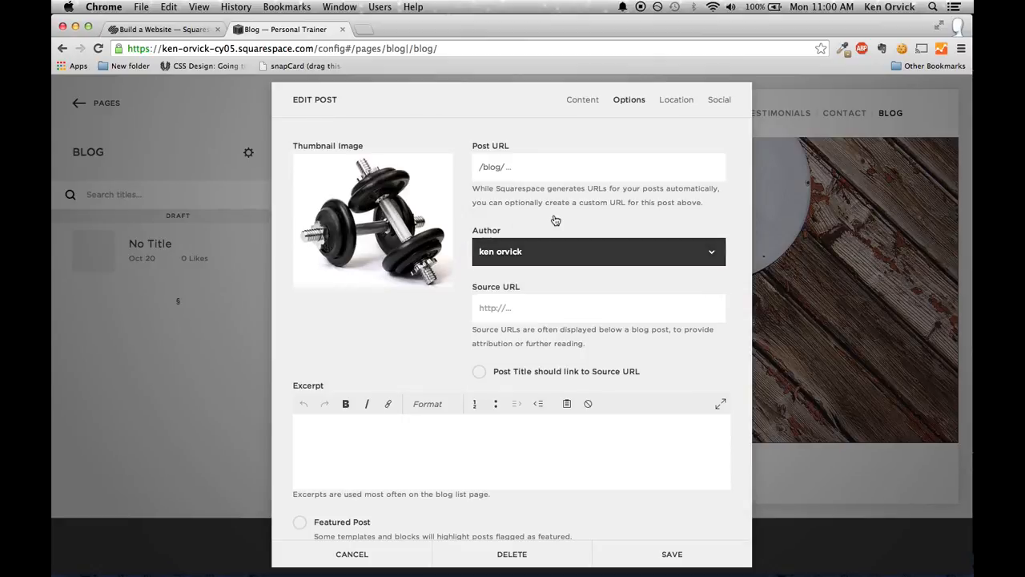
{"action": "scroll", "coordinate": [542, 276], "scroll_direction": "down", "scroll_amount": 1}
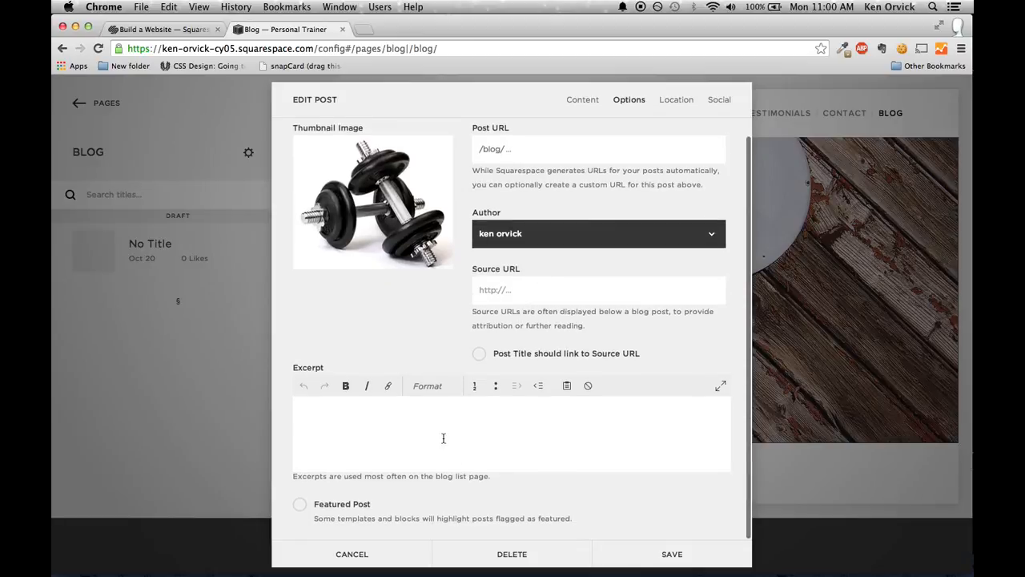
{"action": "left_click", "coordinate": [672, 100]}
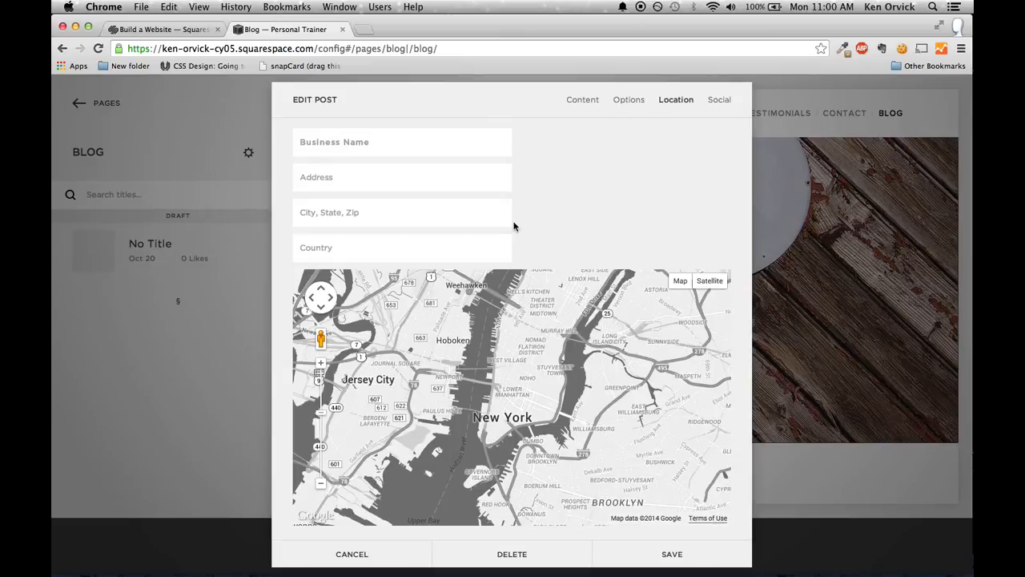
{"action": "left_click", "coordinate": [717, 102]}
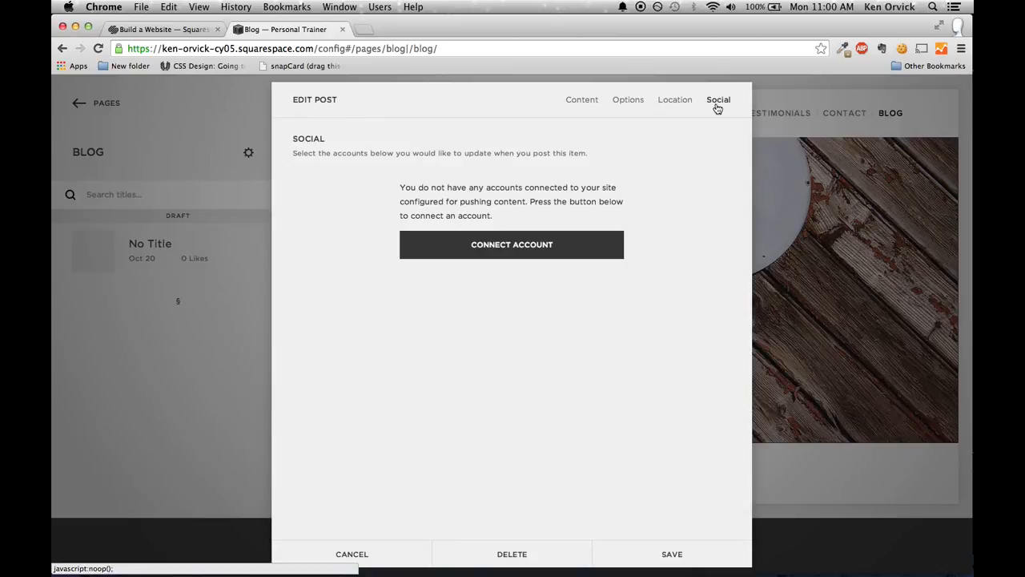
{"action": "left_click", "coordinate": [659, 552]}
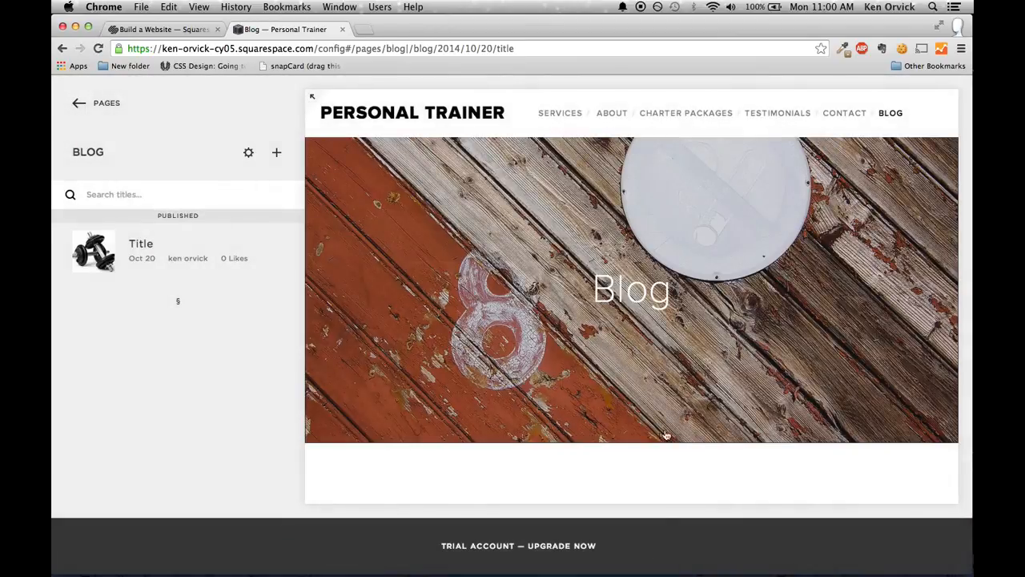
Open the published "Title" post and check its content, comment area and sharing options
{"action": "scroll", "coordinate": [667, 344], "scroll_direction": "down", "scroll_amount": 5}
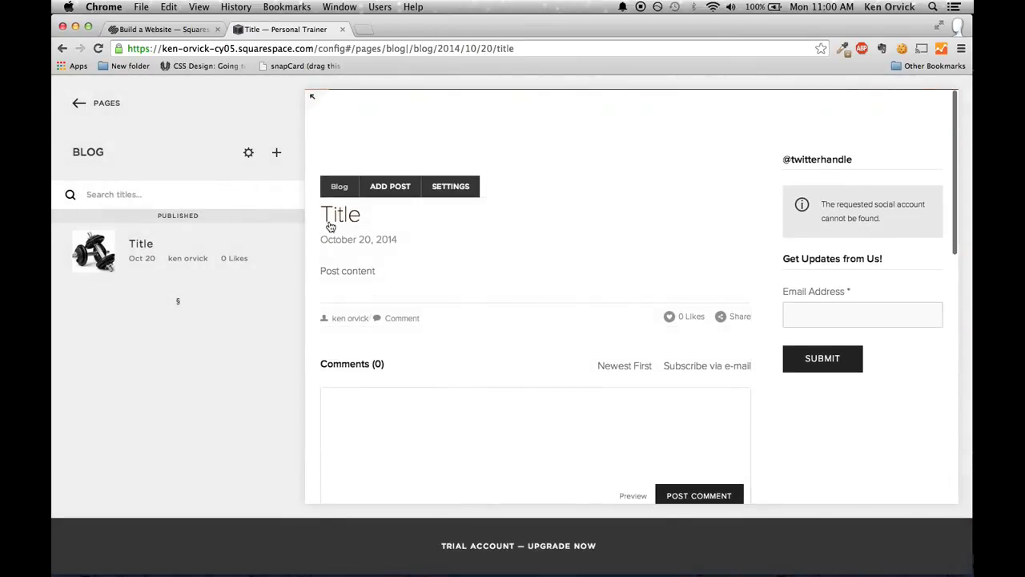
{"action": "left_click", "coordinate": [338, 218]}
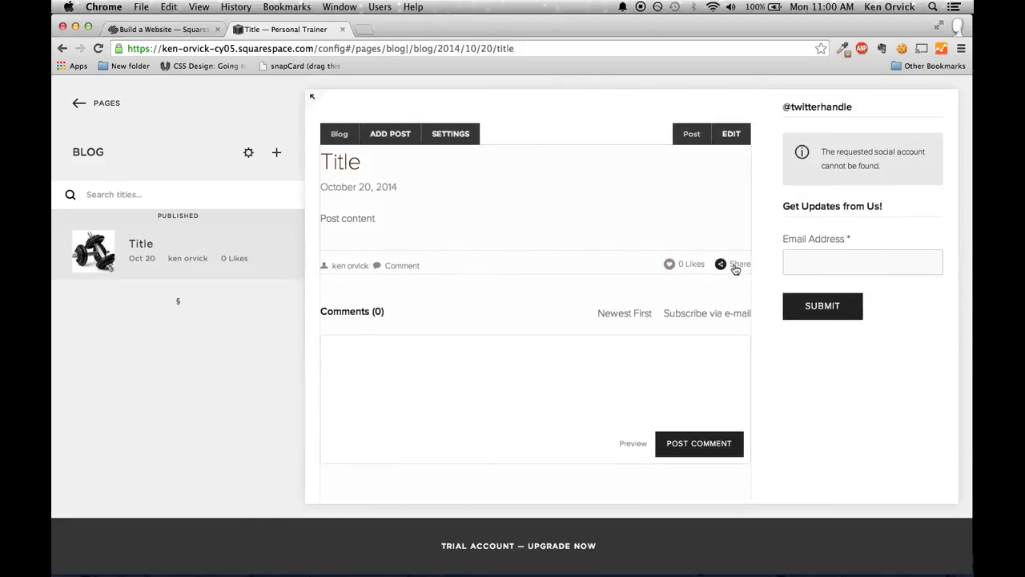
{"action": "scroll", "coordinate": [551, 230], "scroll_direction": "up", "scroll_amount": 2}
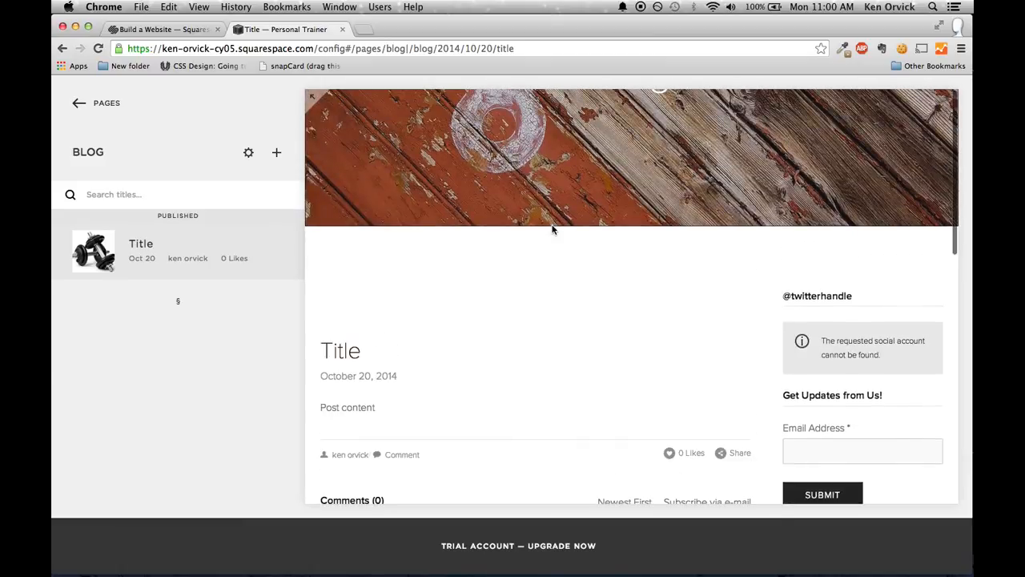
Return to the main Blog page and examine its post area, header content, sidebar and footer
{"action": "scroll", "coordinate": [552, 229], "scroll_direction": "left", "scroll_amount": 5}
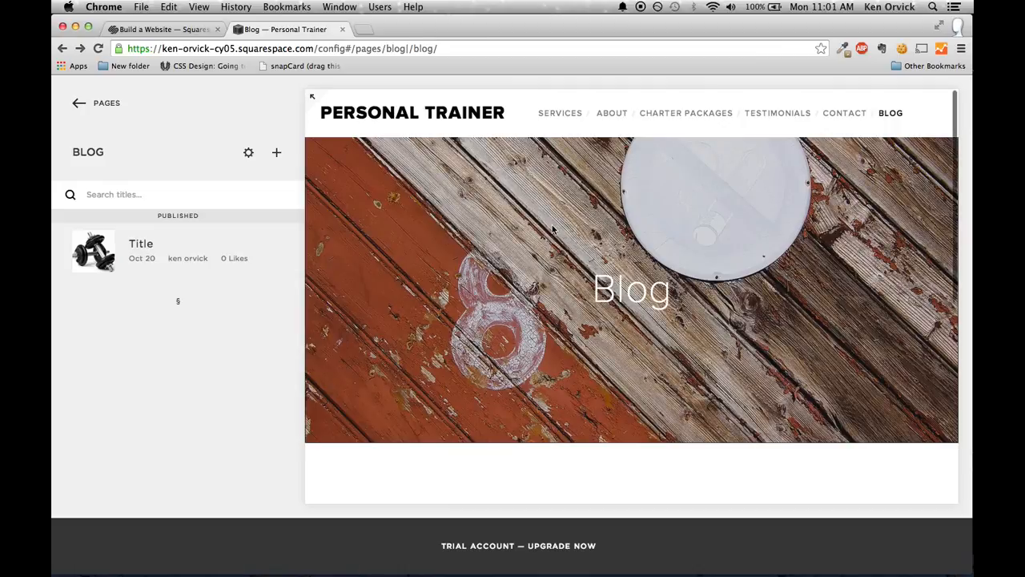
{"action": "scroll", "coordinate": [552, 230], "scroll_direction": "down", "scroll_amount": 10}
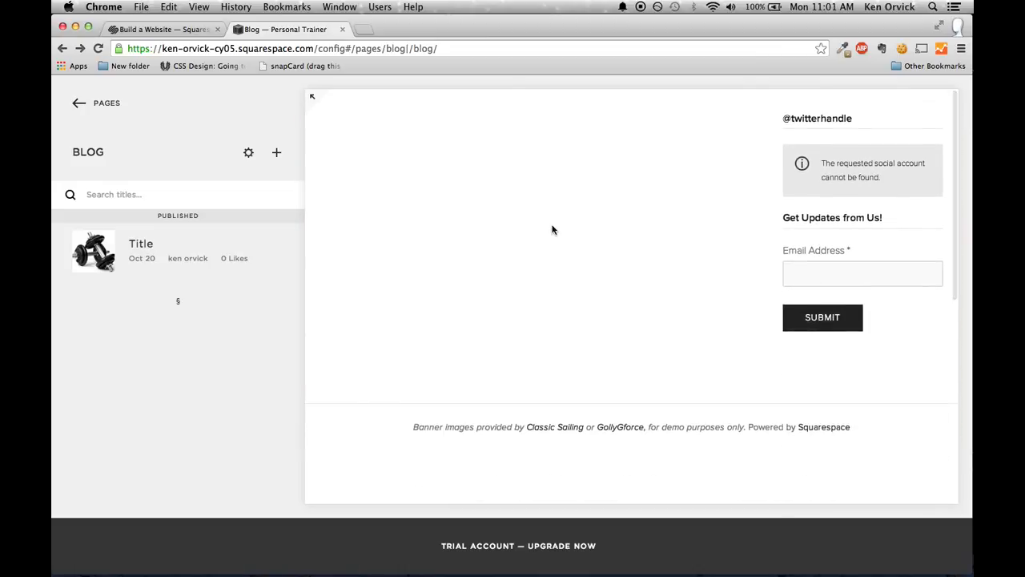
{"action": "scroll", "coordinate": [551, 230], "scroll_direction": "up", "scroll_amount": 10}
{"action": "scroll", "coordinate": [440, 225], "scroll_direction": "down", "scroll_amount": 5}
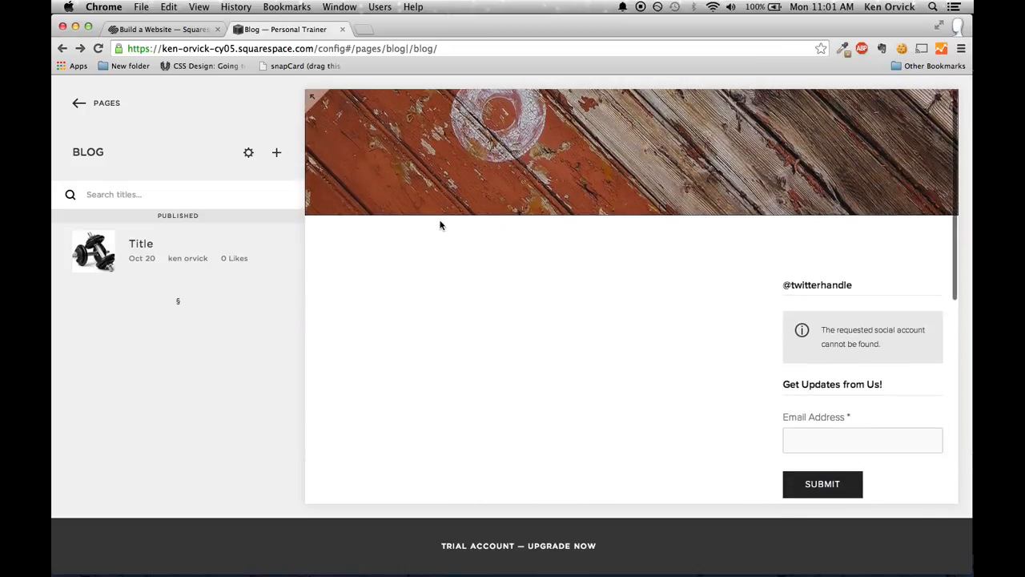
{"action": "scroll", "coordinate": [440, 225], "scroll_direction": "down", "scroll_amount": 4}
{"action": "scroll", "coordinate": [440, 225], "scroll_direction": "up", "scroll_amount": 3}
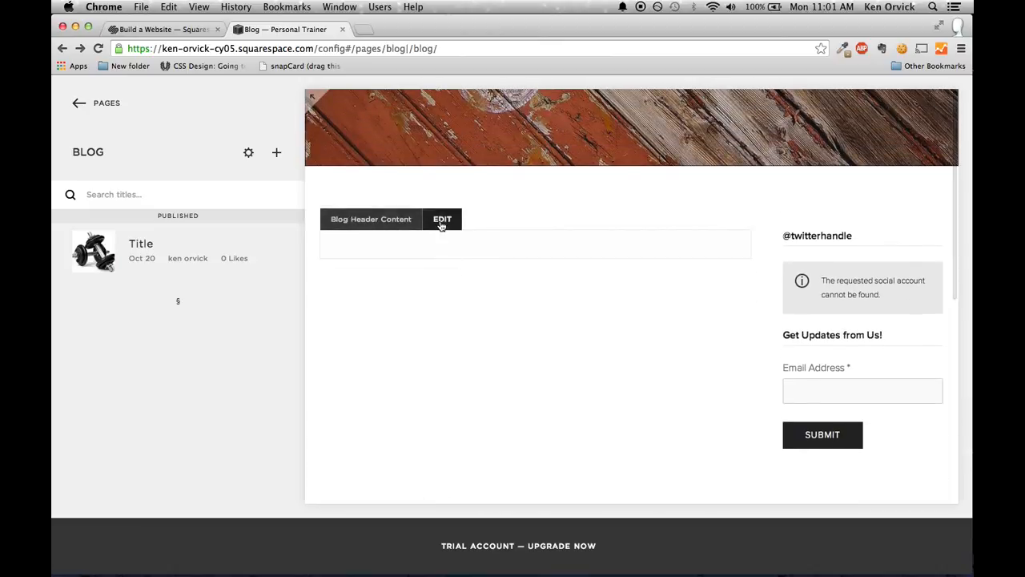
Reload the Blog page and look over its header content area, published post, footer area and banner
{"action": "left_click", "coordinate": [441, 220]}
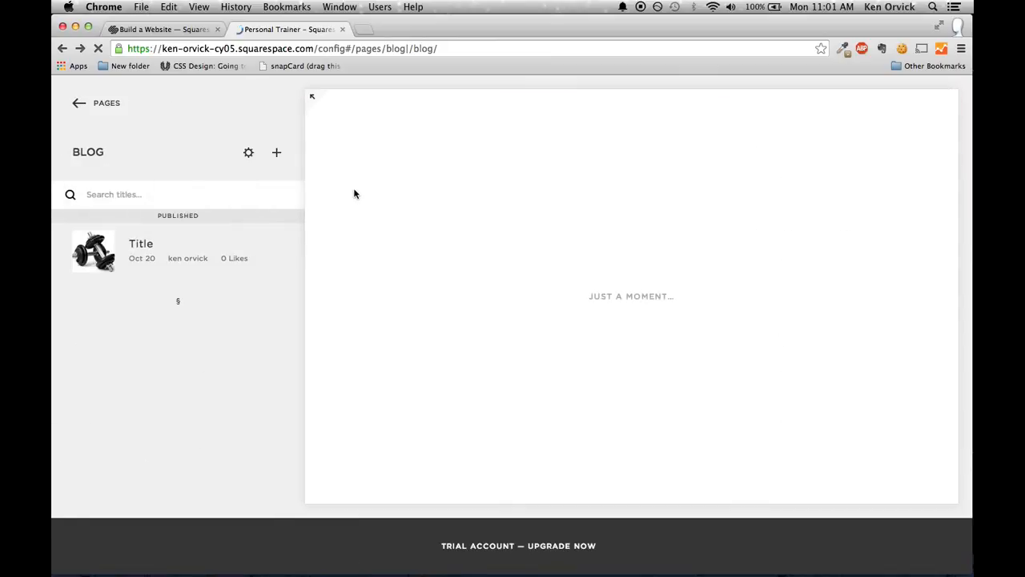
{"action": "scroll", "coordinate": [463, 225], "scroll_direction": "down", "scroll_amount": 4}
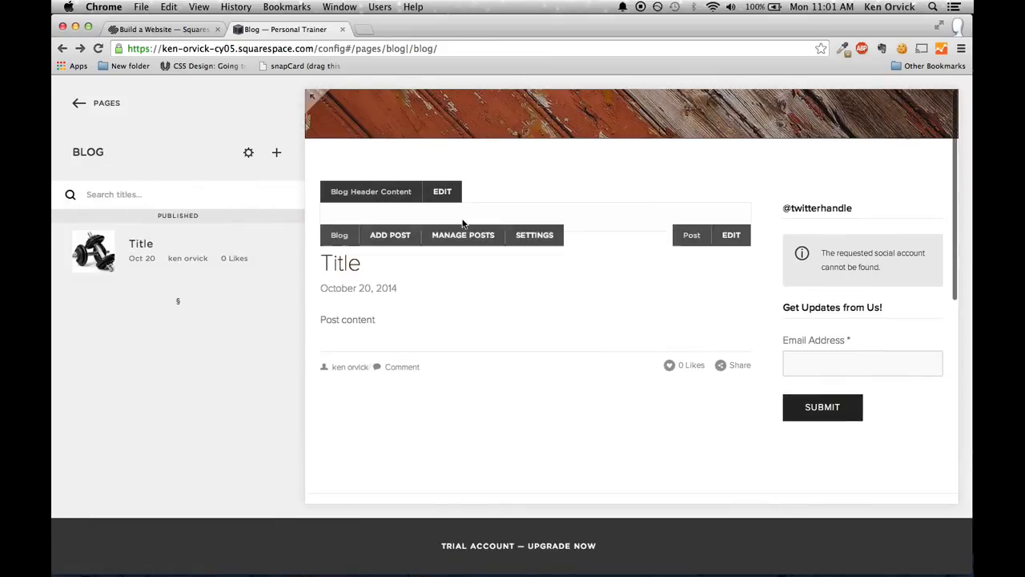
{"action": "scroll", "coordinate": [483, 477], "scroll_direction": "down", "scroll_amount": 2}
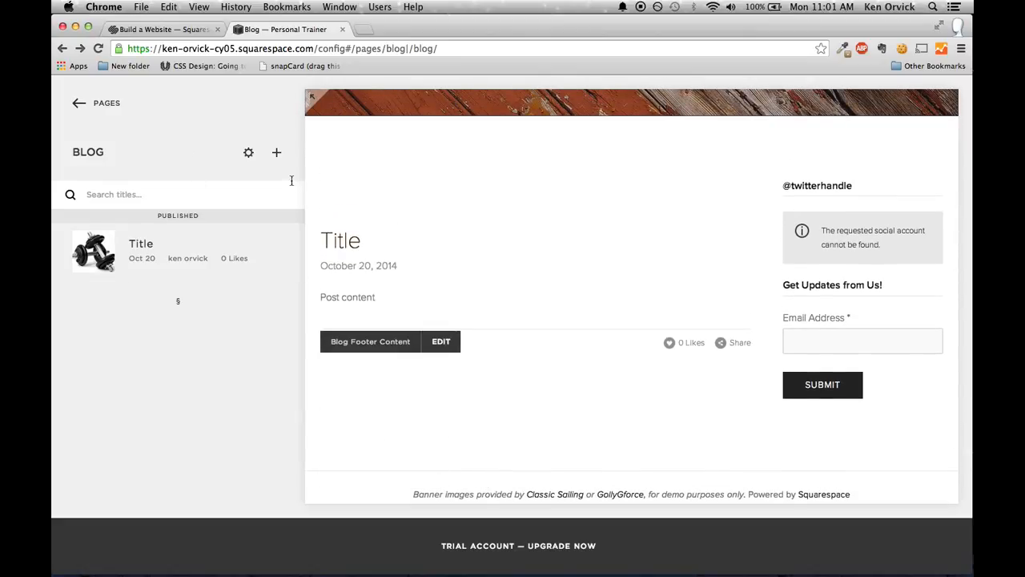
{"action": "scroll", "coordinate": [494, 204], "scroll_direction": "up", "scroll_amount": 3}
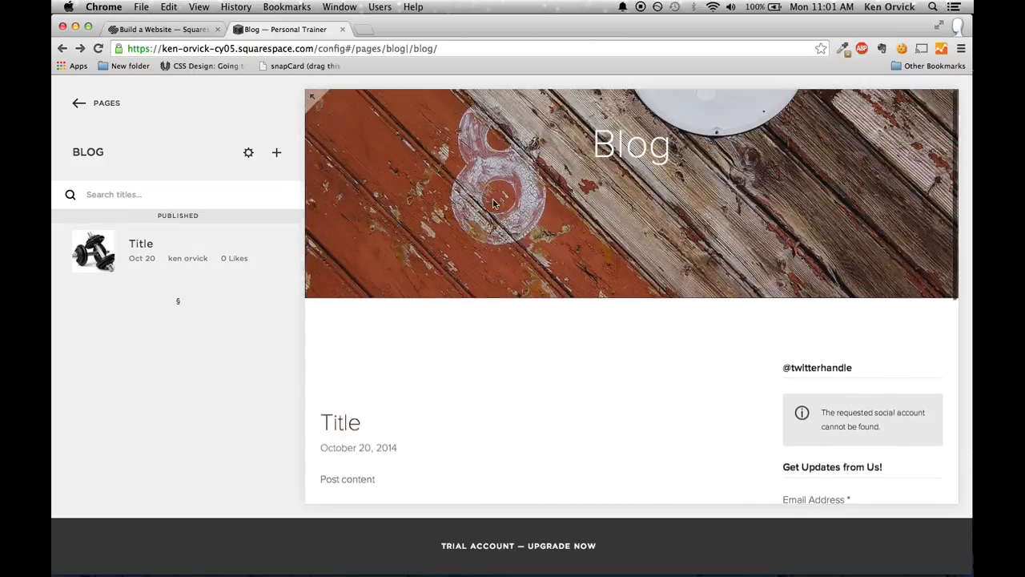
{"action": "scroll", "coordinate": [494, 203], "scroll_direction": "up", "scroll_amount": 3}
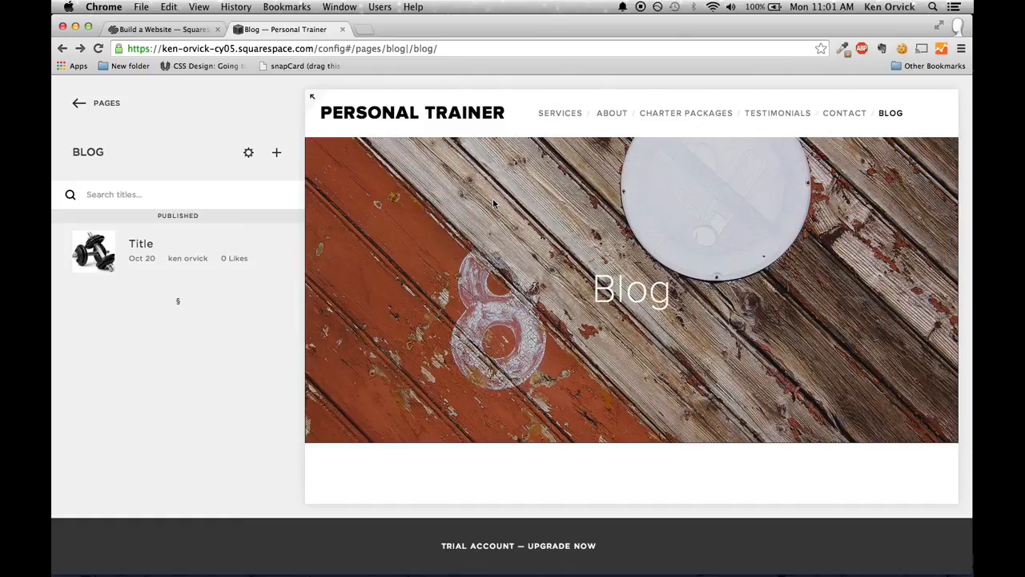
Return to the site's page list and delete the Charter Packages example page from the main navigation
{"action": "left_click", "coordinate": [77, 106]}
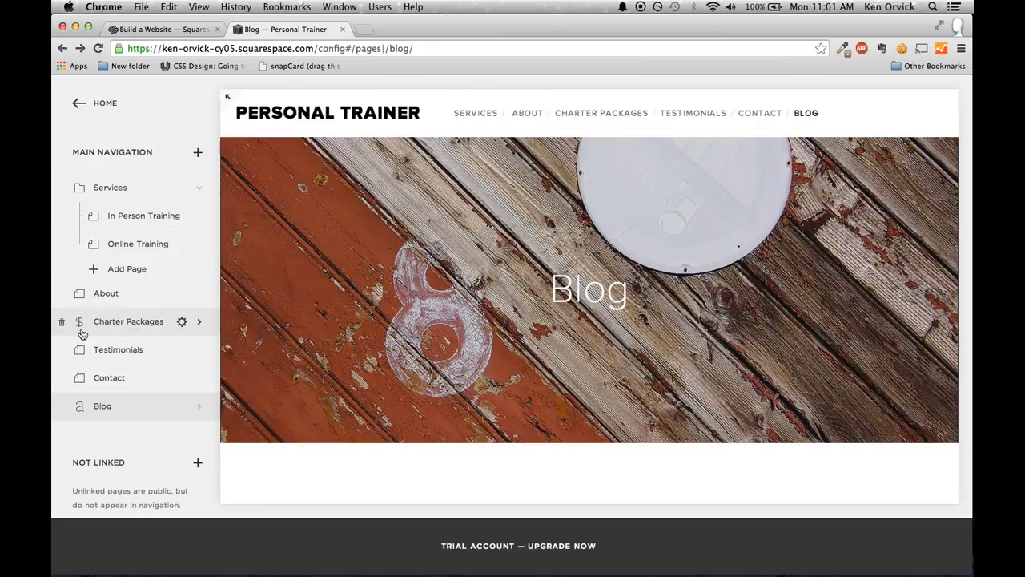
{"action": "left_click", "coordinate": [62, 324]}
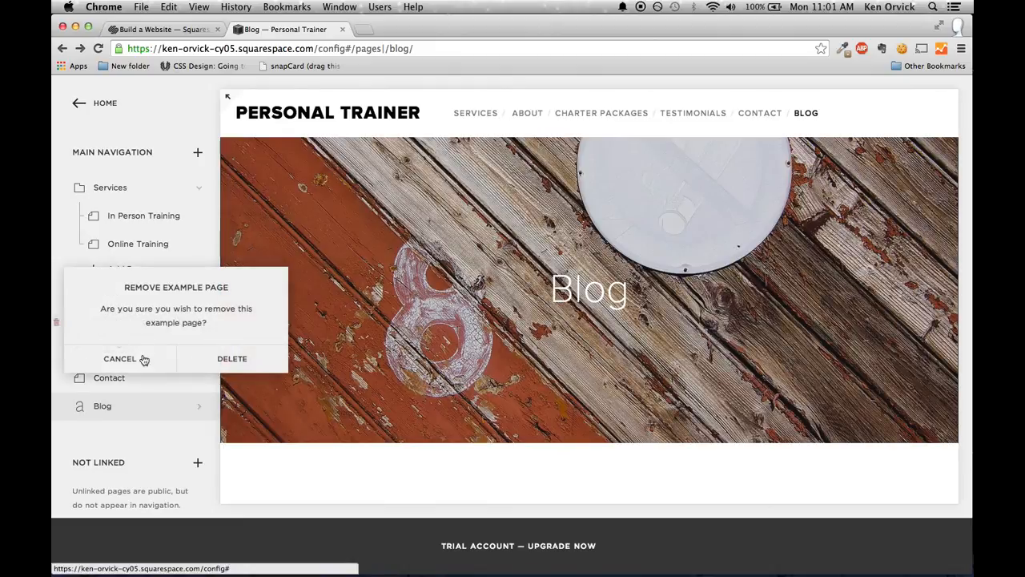
{"action": "left_click", "coordinate": [240, 359]}
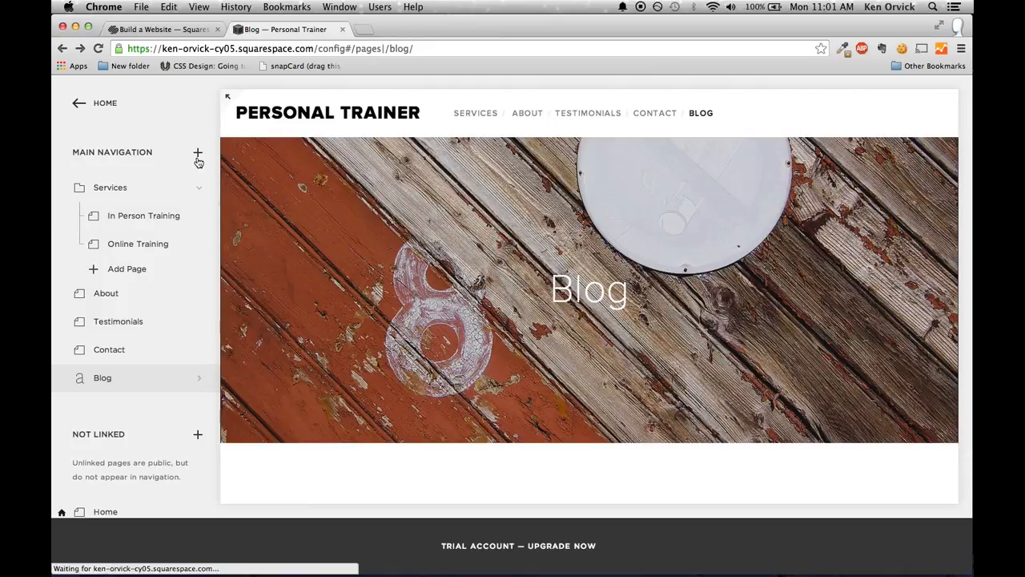
Add a Products page named "Online Pay" to the main navigation and open it
{"action": "left_click", "coordinate": [198, 154]}
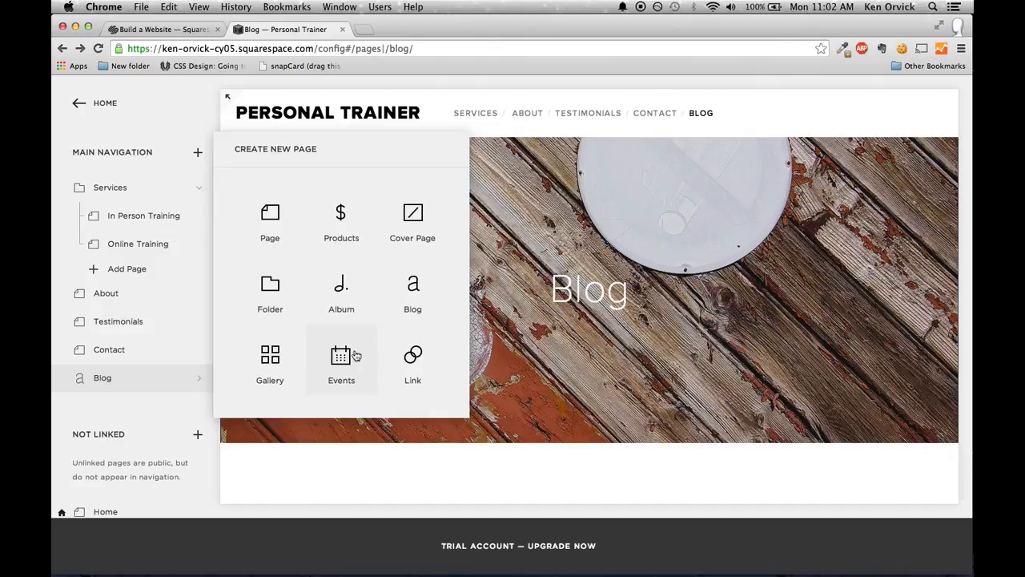
{"action": "left_click", "coordinate": [342, 218]}
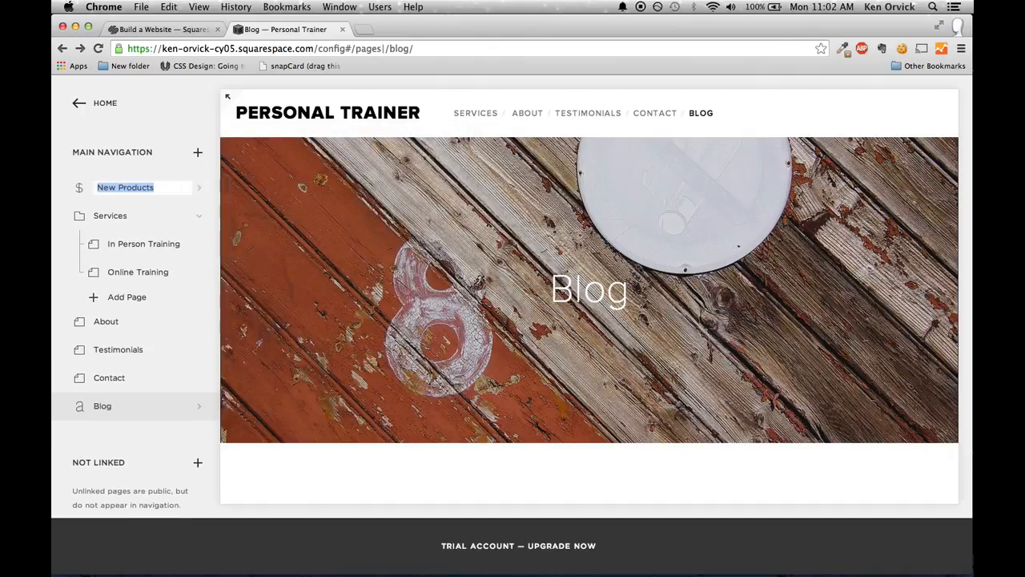
{"action": "key", "text": "BackSpace"}
{"action": "type", "text": "Online Pay"}
{"action": "key", "text": "Return"}
{"action": "left_click", "coordinate": [144, 186]}
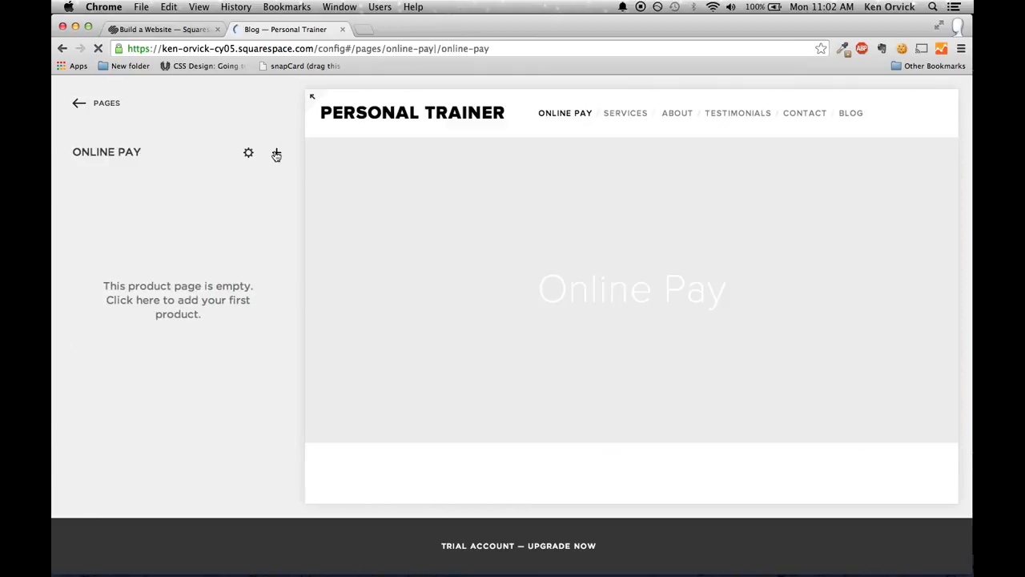
Create a Service product on the Online Pay page and upload the dumbbell picture as its image
{"action": "left_click", "coordinate": [277, 154]}
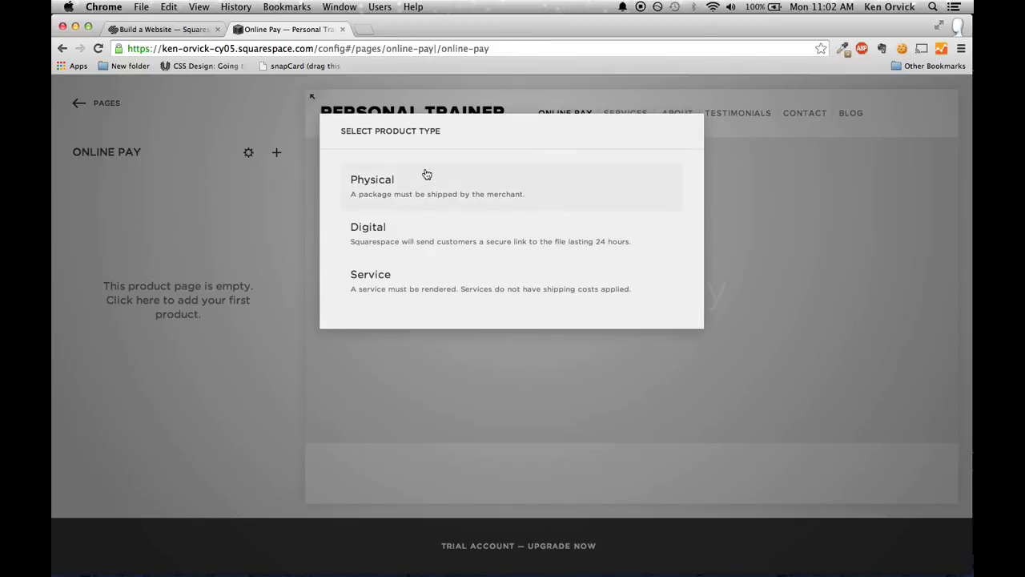
{"action": "left_click", "coordinate": [400, 278]}
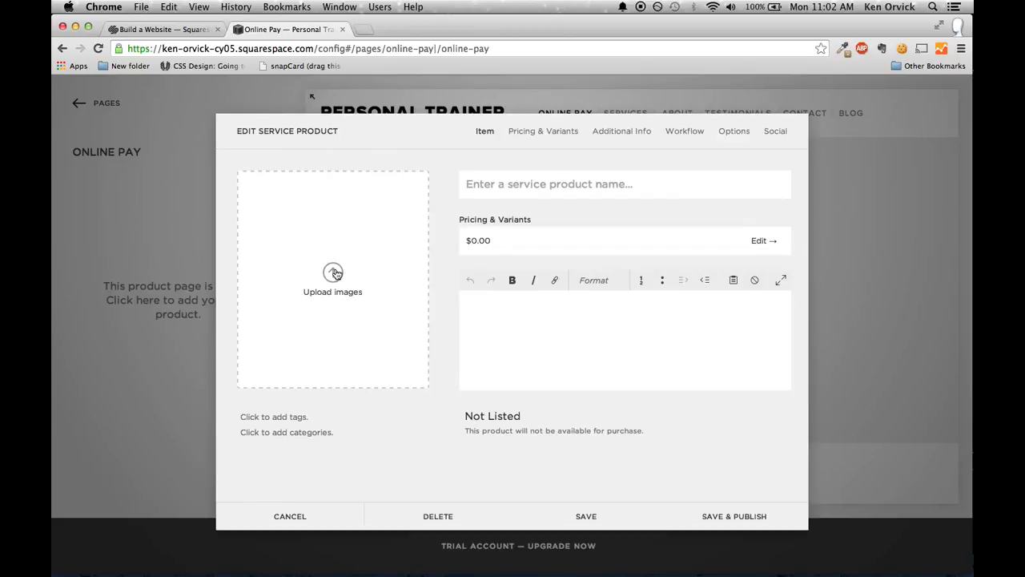
{"action": "left_click", "coordinate": [333, 271]}
{"action": "left_click", "coordinate": [617, 119]}
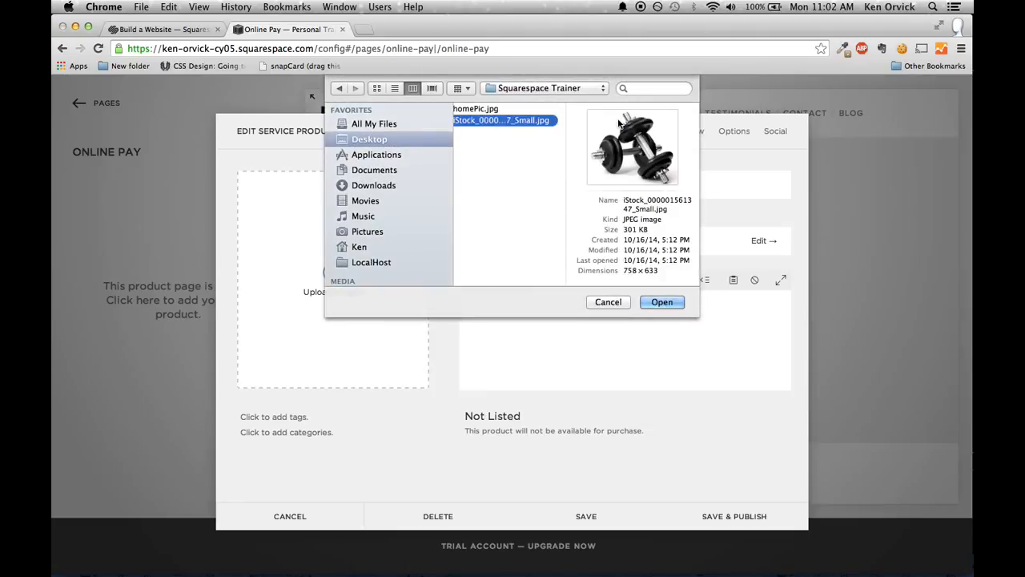
{"action": "key", "text": "Return"}
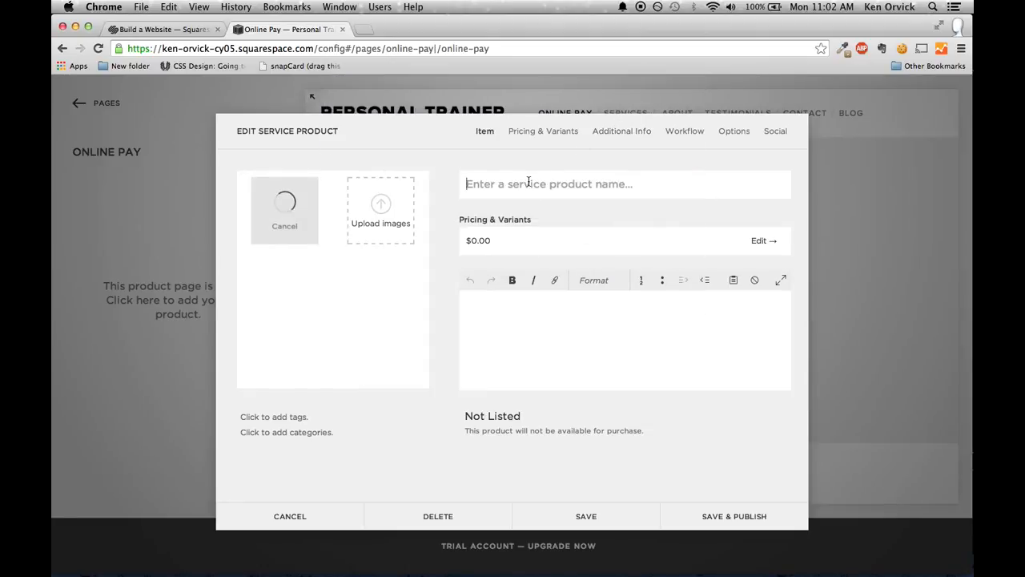
Name the service product "2 Month Online Training"
{"action": "left_click", "coordinate": [529, 182]}
{"action": "type", "text": "2 Month Online "}
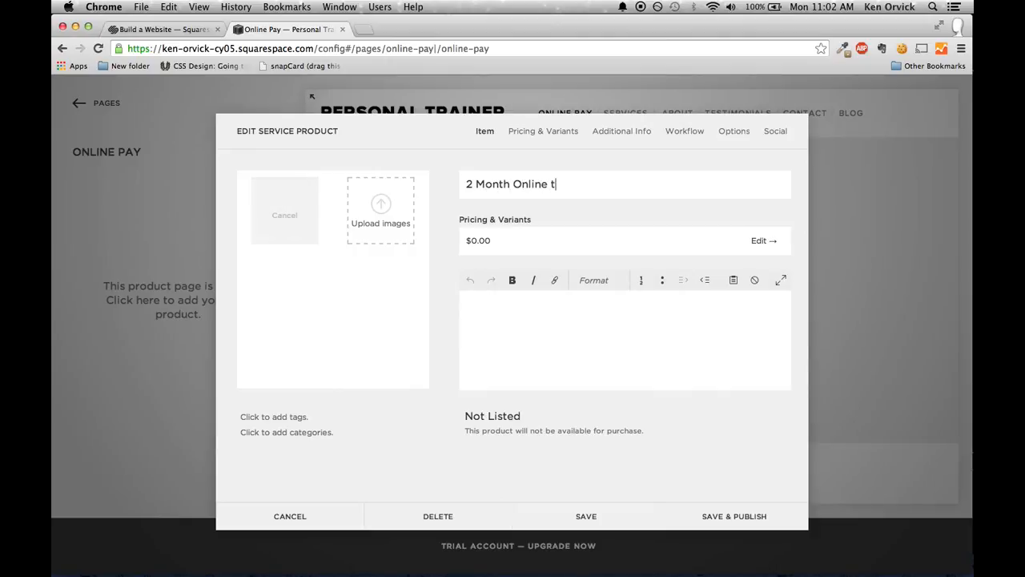
{"action": "type", "text": "Training"}
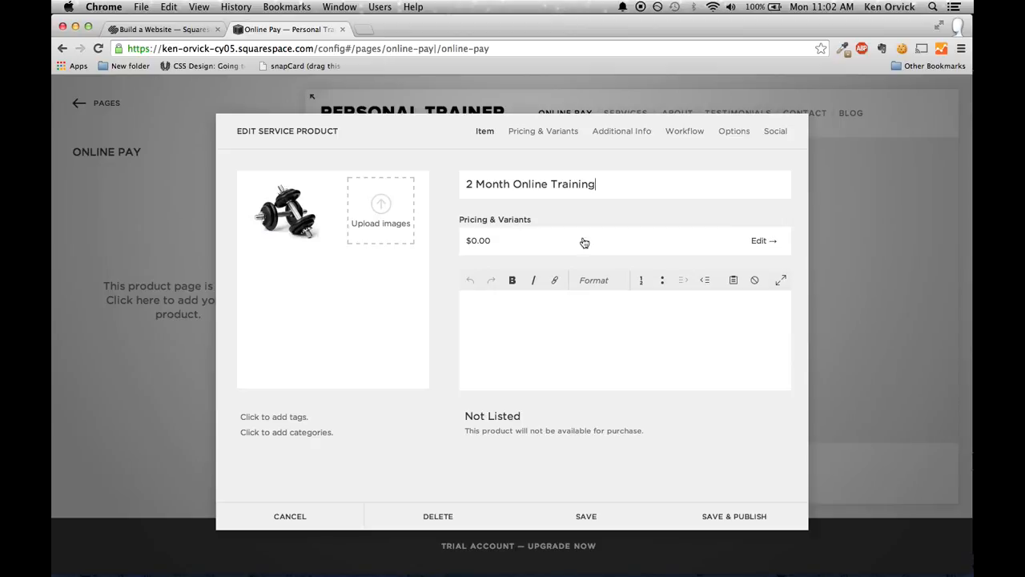
Set the product variant's price to $300 and its sale price to $250, keeping the generated SKU
{"action": "left_click", "coordinate": [529, 243]}
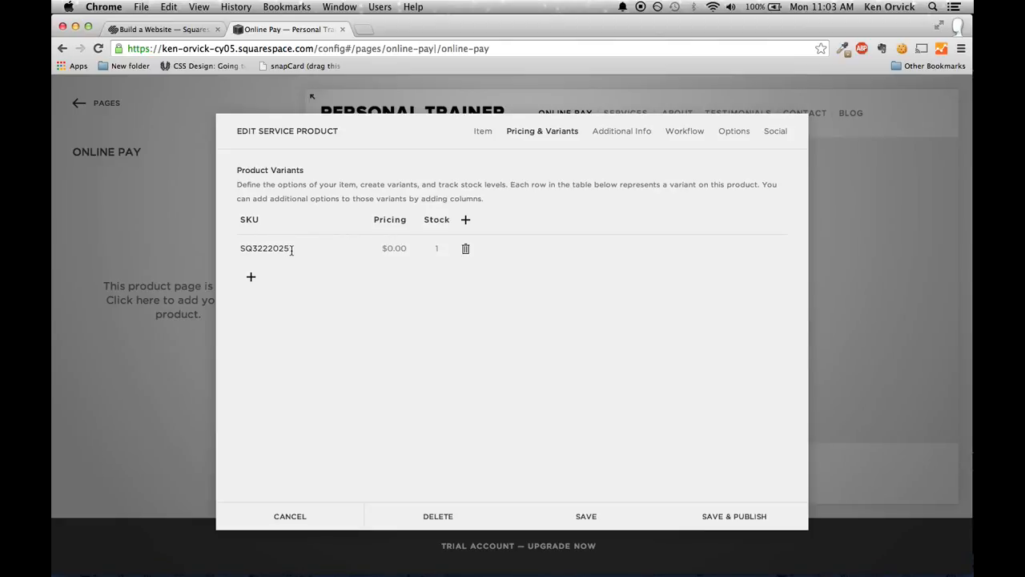
{"action": "left_click_drag", "start_coordinate": [291, 250], "coordinate": [231, 250]}
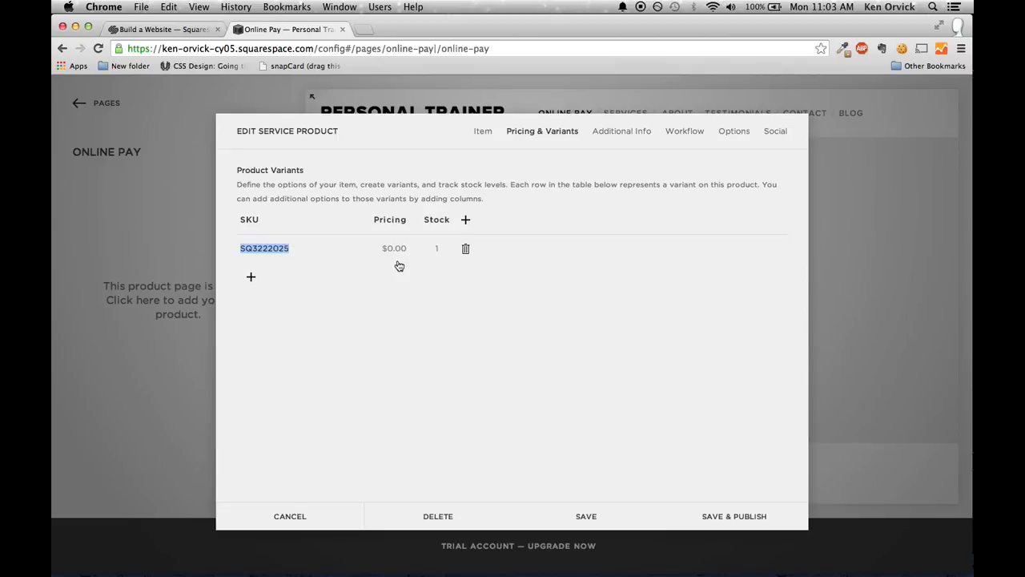
{"action": "left_click", "coordinate": [392, 253]}
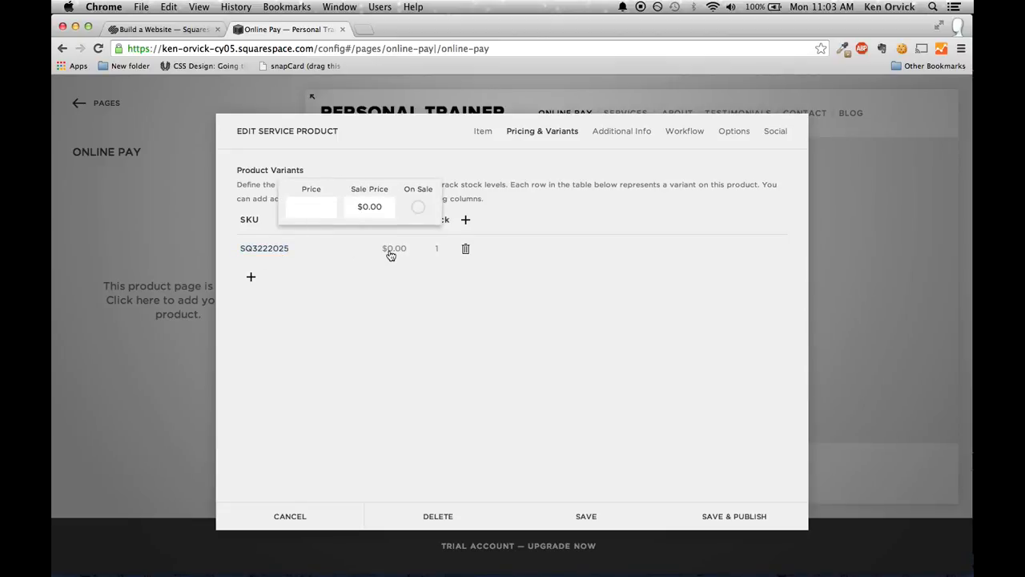
{"action": "type", "text": "300"}
{"action": "key", "text": "Tab"}
{"action": "type", "text": "250"}
{"action": "left_click", "coordinate": [404, 362]}
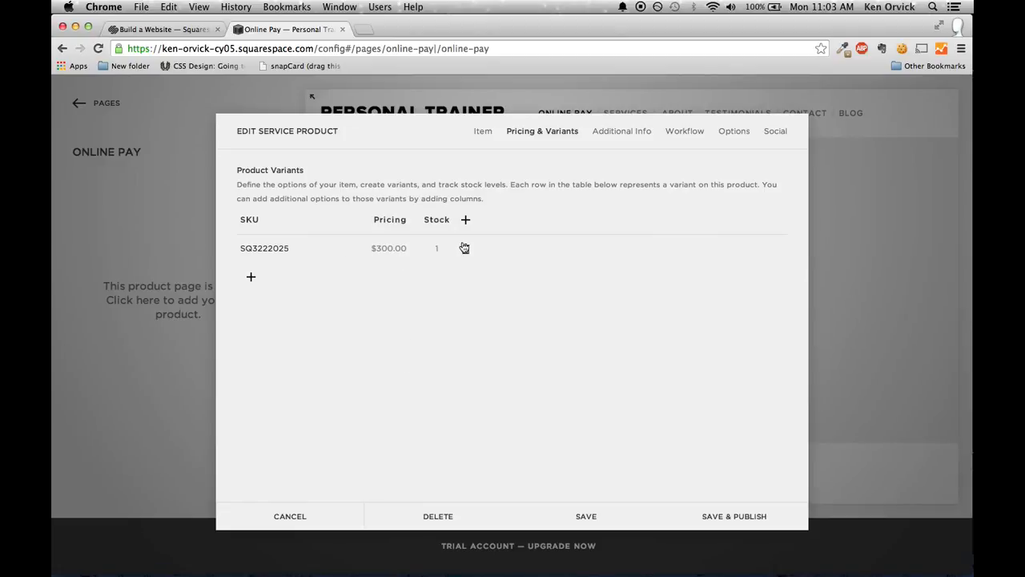
Review the product's additional info, workflow, options and social settings, and save and publish the product
{"action": "left_click", "coordinate": [615, 144]}
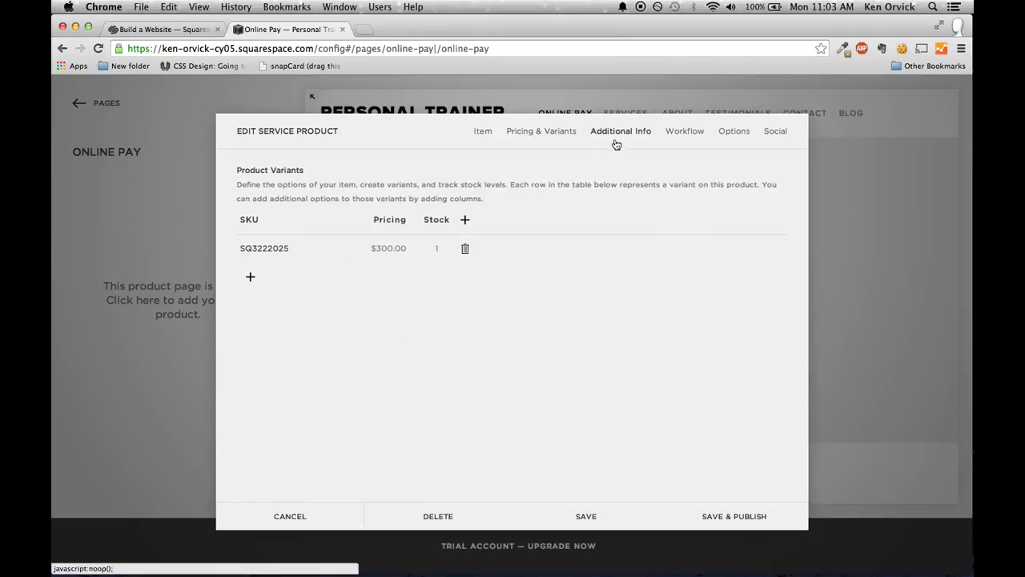
{"action": "left_click", "coordinate": [683, 136]}
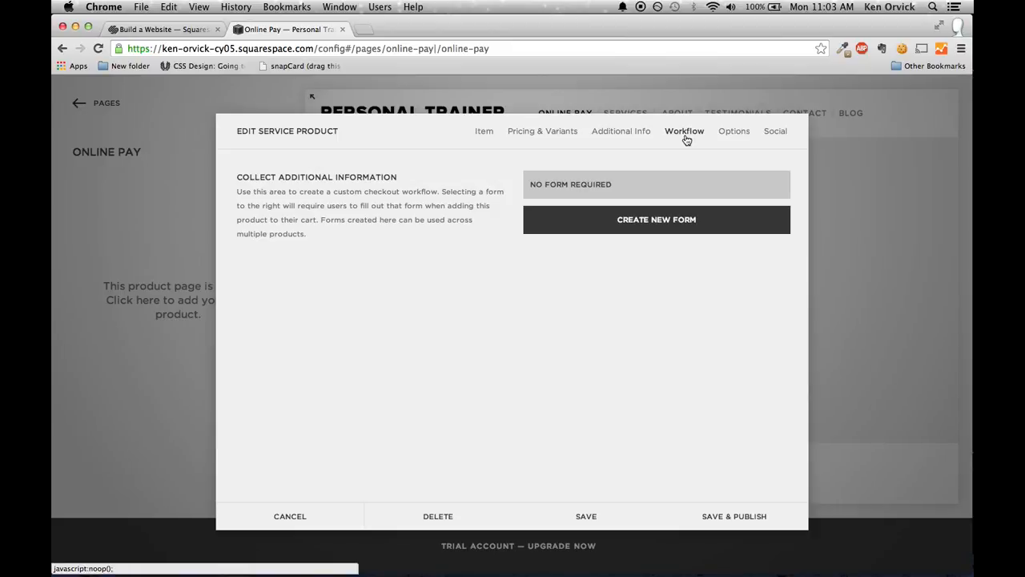
{"action": "left_click", "coordinate": [731, 132]}
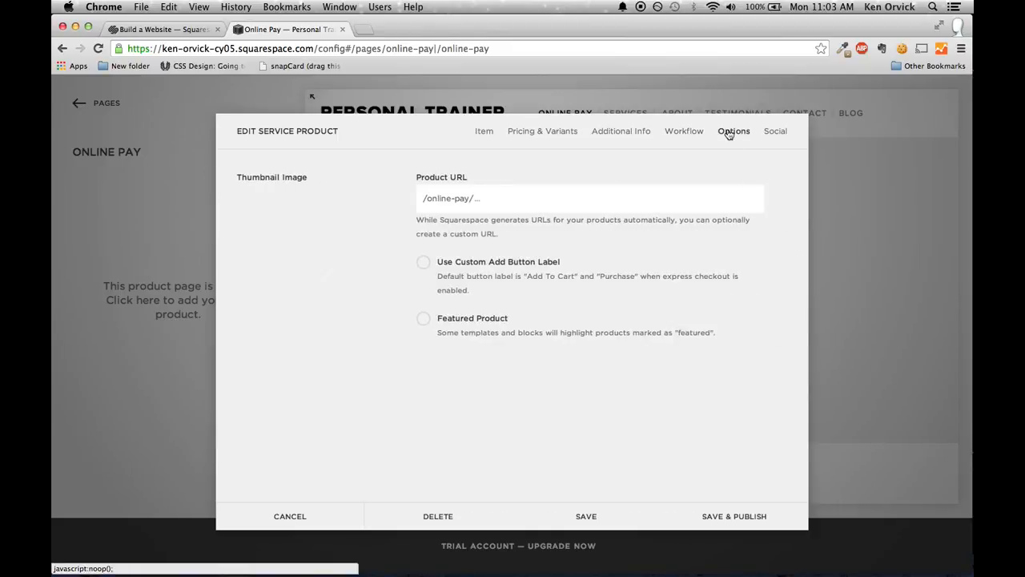
{"action": "left_click", "coordinate": [774, 131]}
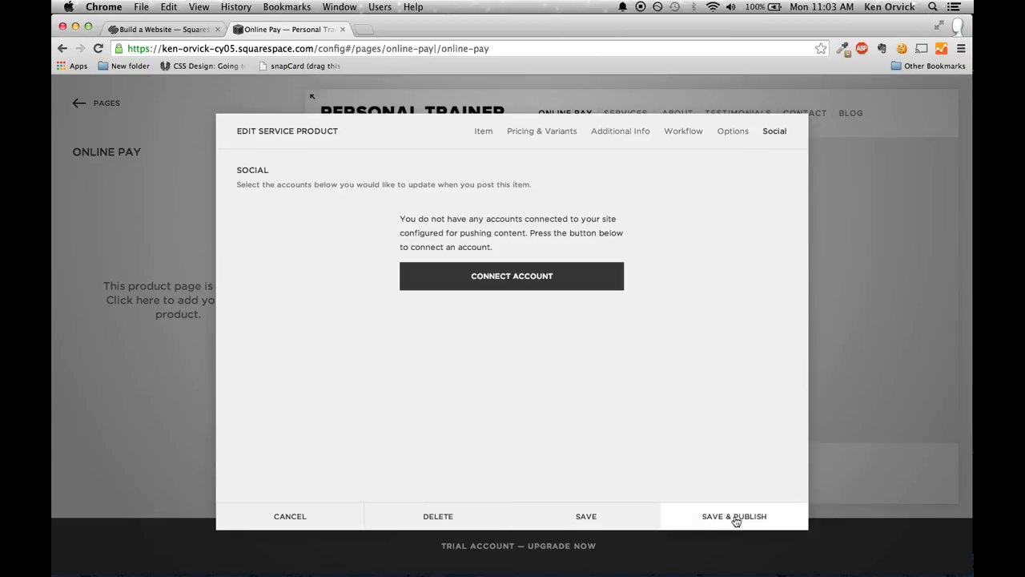
{"action": "left_click", "coordinate": [735, 519]}
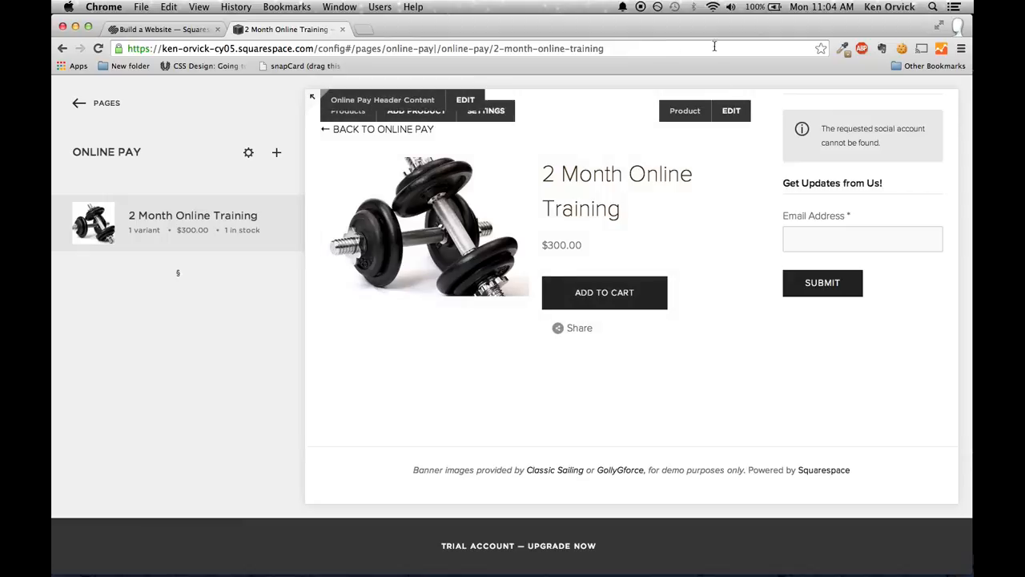
Reopen the published 2 Month Online Training product for editing, check its details and close it without saving
{"action": "left_click", "coordinate": [731, 112]}
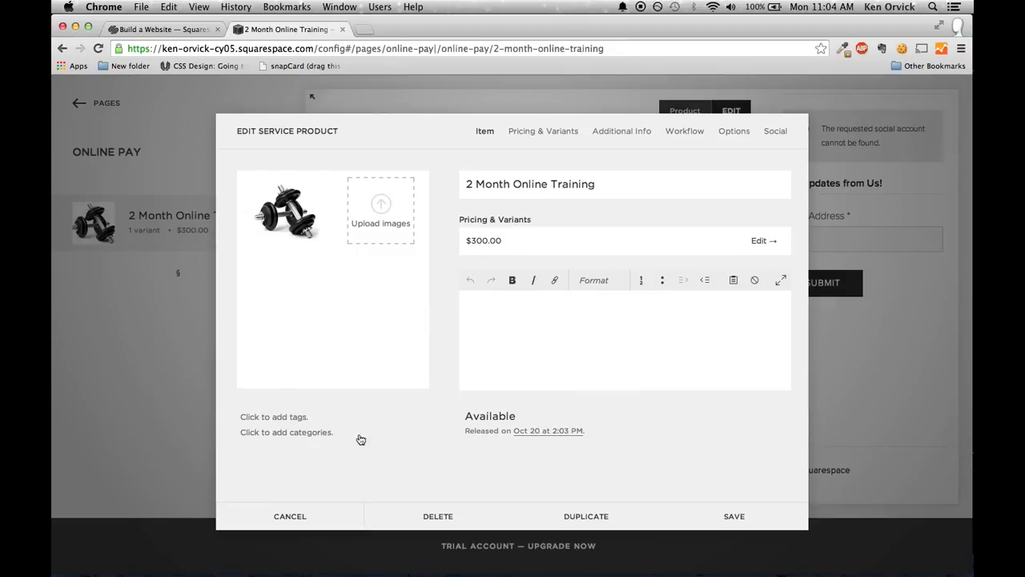
{"action": "left_click", "coordinate": [286, 517]}
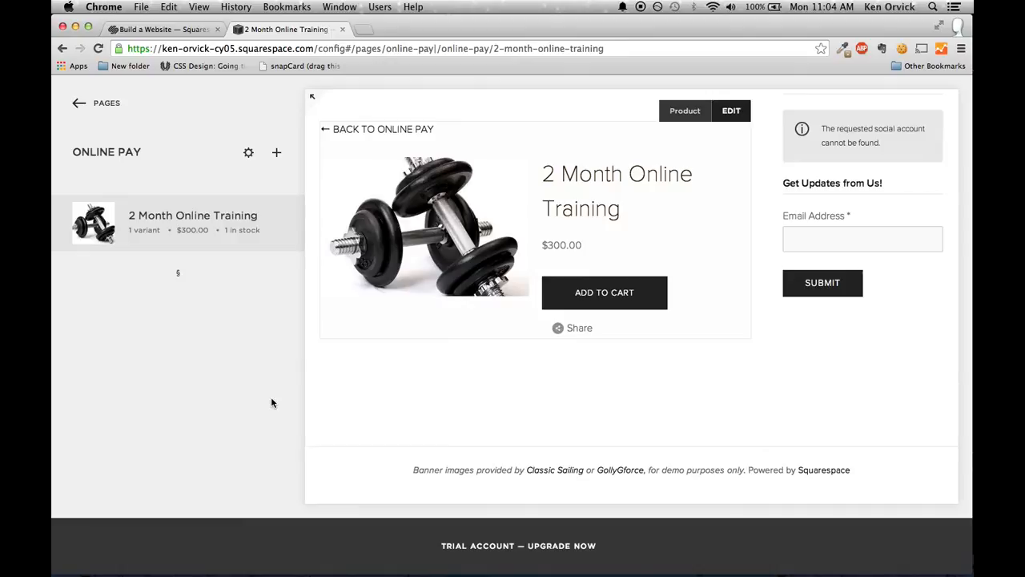
Open stripe.com in a new browser tab, view its home page and return to the Squarespace site
{"action": "key", "text": "super+t"}
{"action": "type", "text": "stripe."}
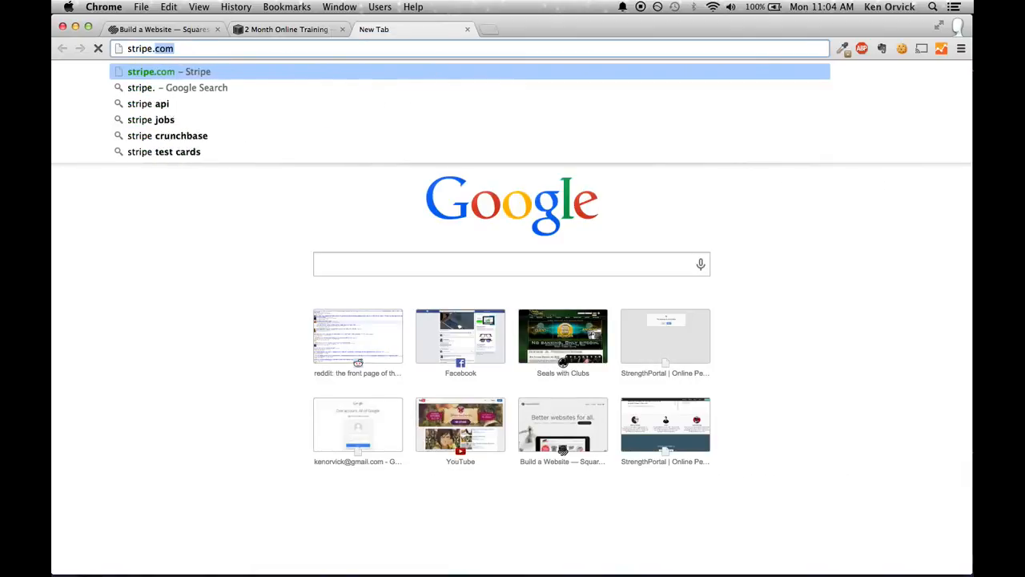
{"action": "key", "text": "Return"}
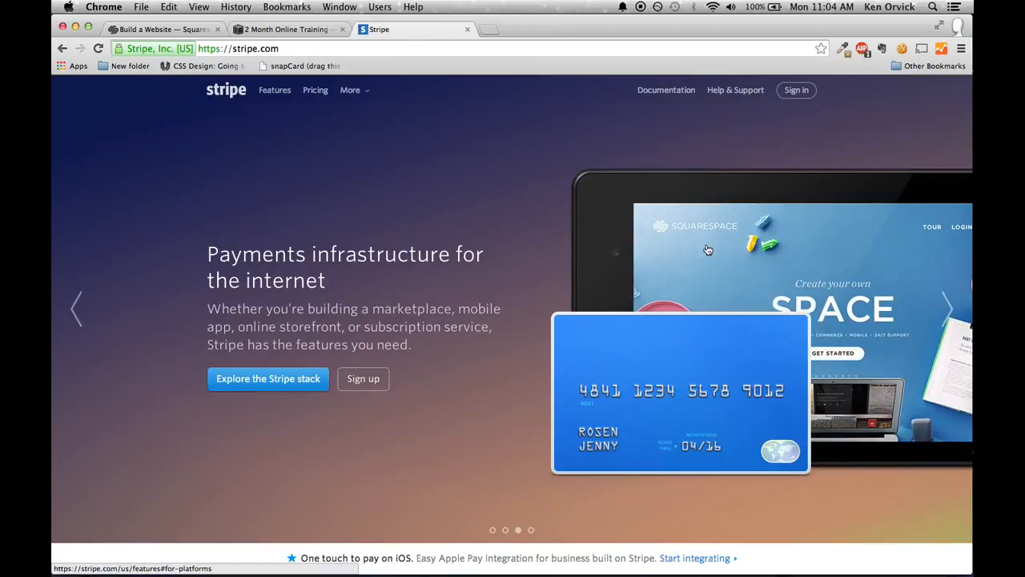
{"action": "left_click", "coordinate": [282, 32]}
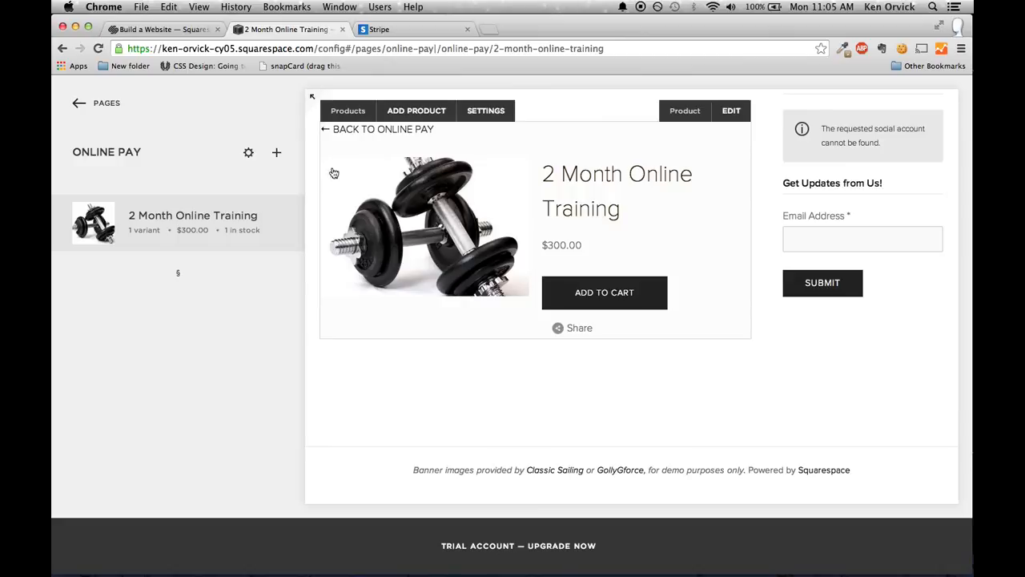
Leave the Online Pay page for the site's main menu and open the Commerce section
{"action": "mouse_move", "coordinate": [288, 219]}
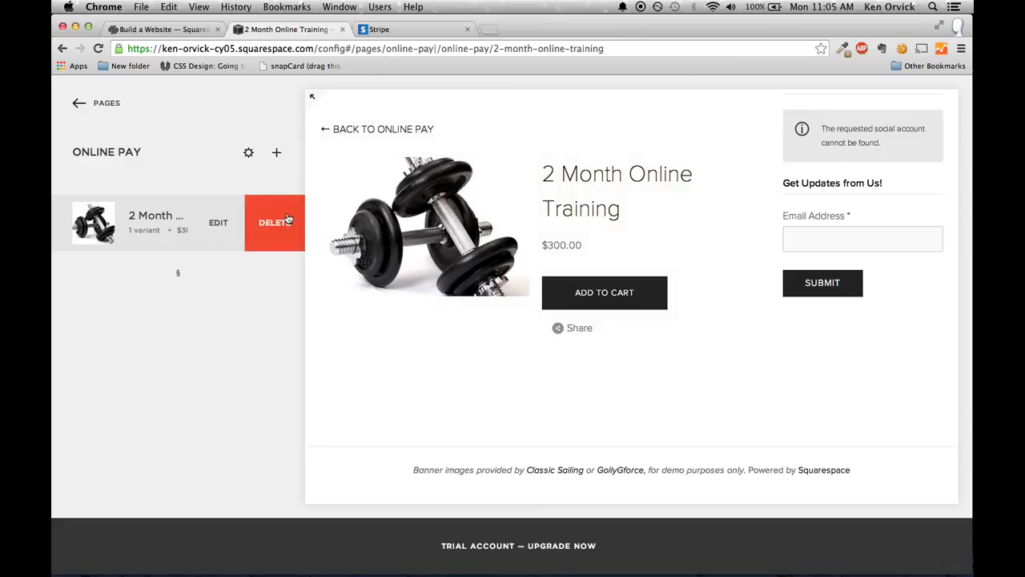
{"action": "left_click", "coordinate": [74, 104]}
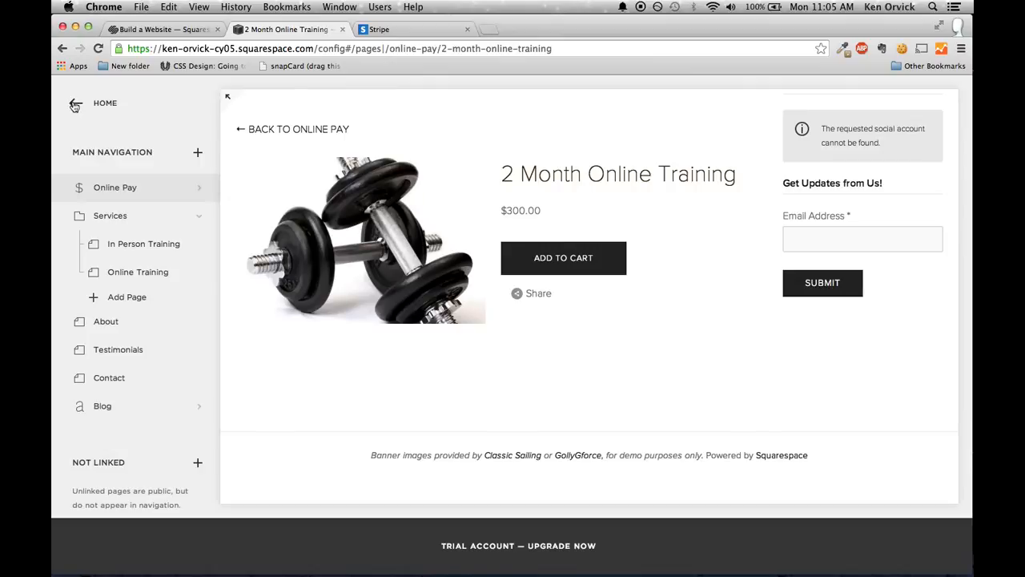
{"action": "left_click", "coordinate": [74, 105]}
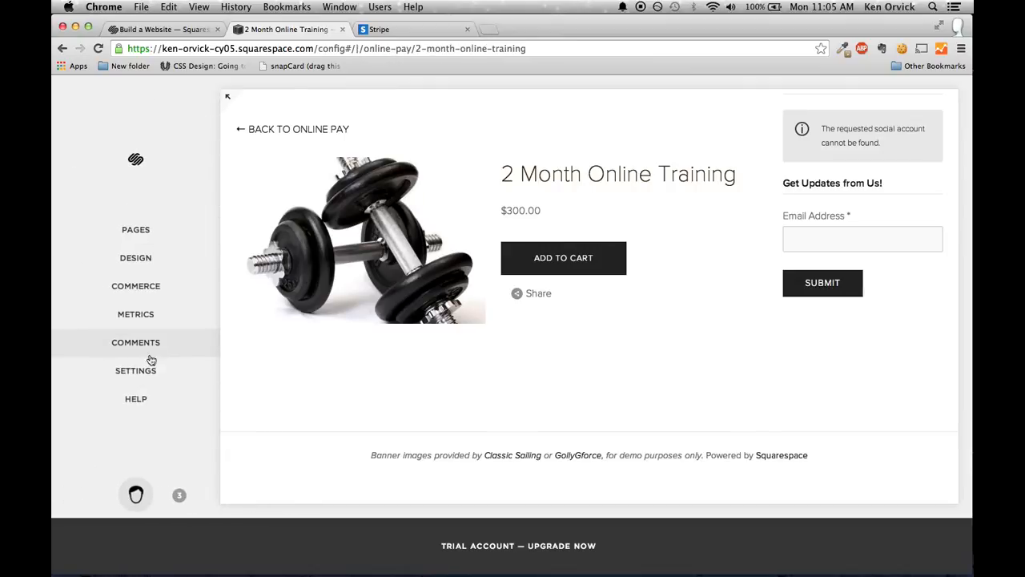
{"action": "left_click", "coordinate": [136, 285]}
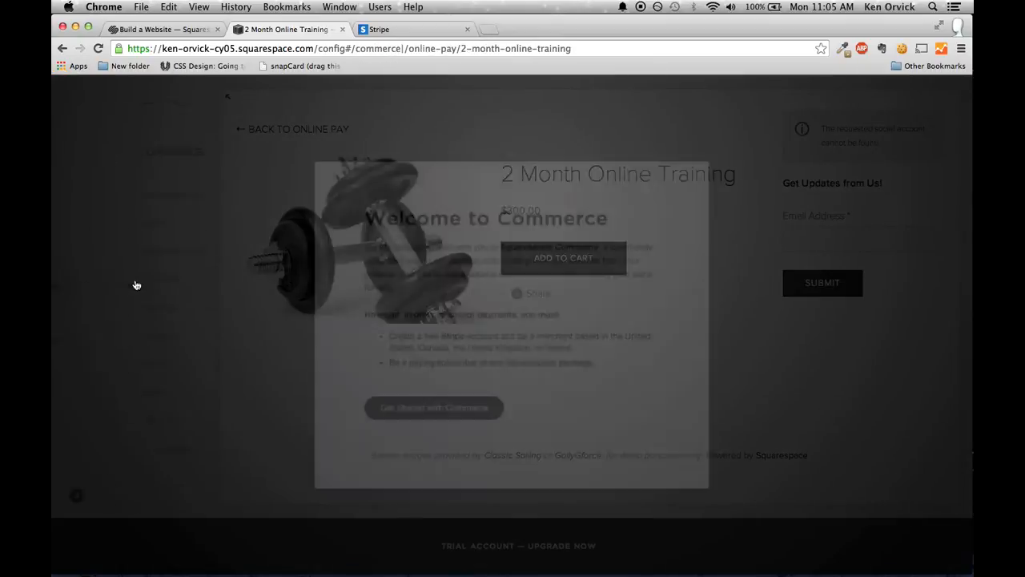
Get started with Commerce from the welcome dialog and open the Store Settings containing the Stripe connection option
{"action": "left_click", "coordinate": [430, 411]}
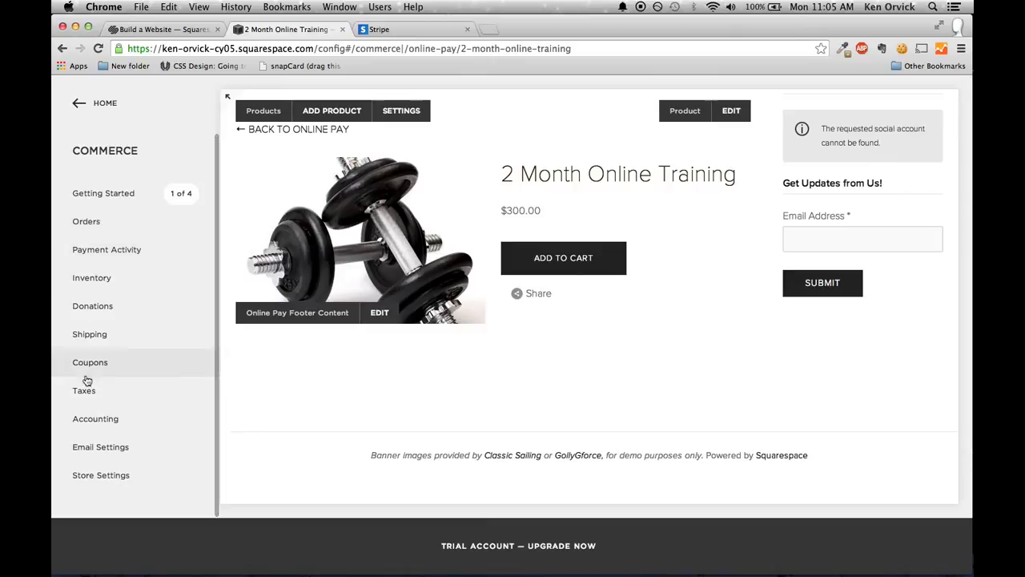
{"action": "left_click", "coordinate": [99, 478]}
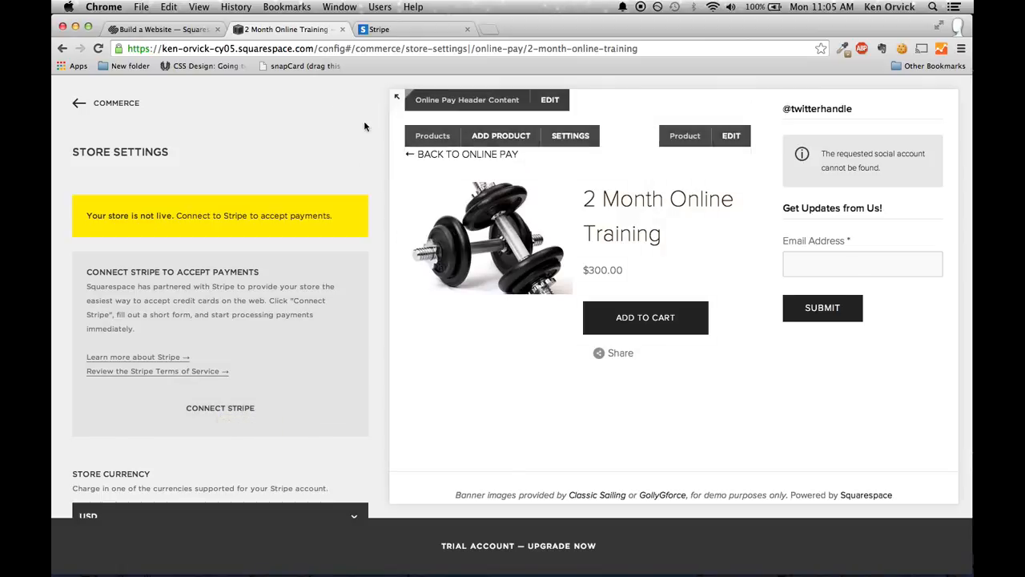
Add the 2 Month Online Training product to the cart, open the cart and return to the site's main menu
{"action": "left_click", "coordinate": [628, 321]}
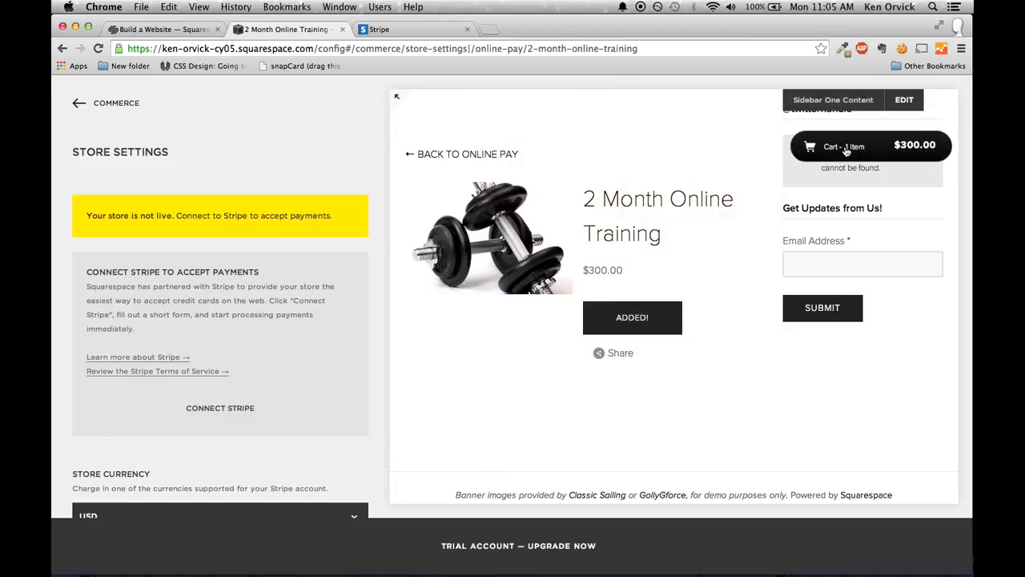
{"action": "left_click", "coordinate": [847, 148]}
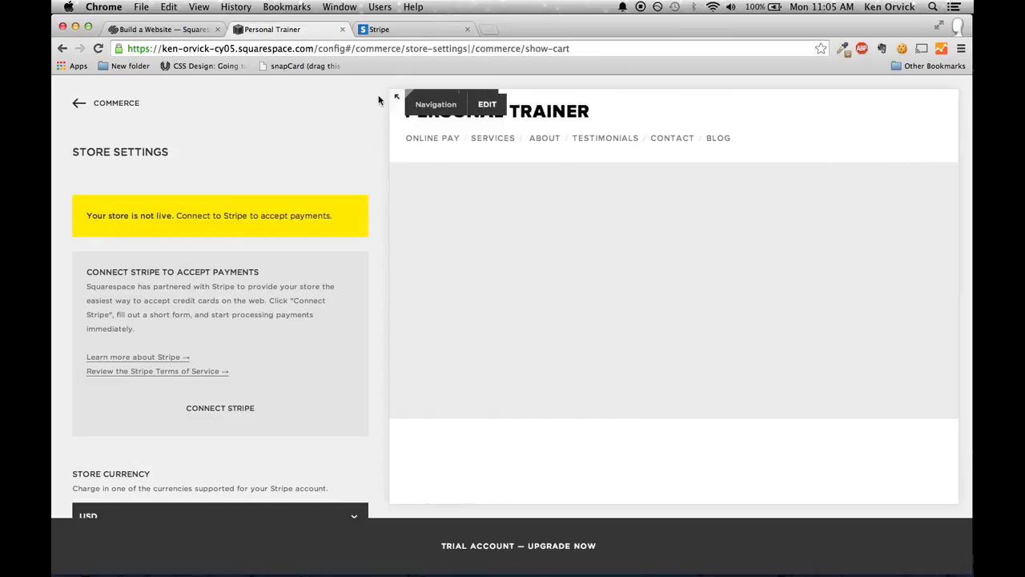
{"action": "left_click", "coordinate": [76, 105]}
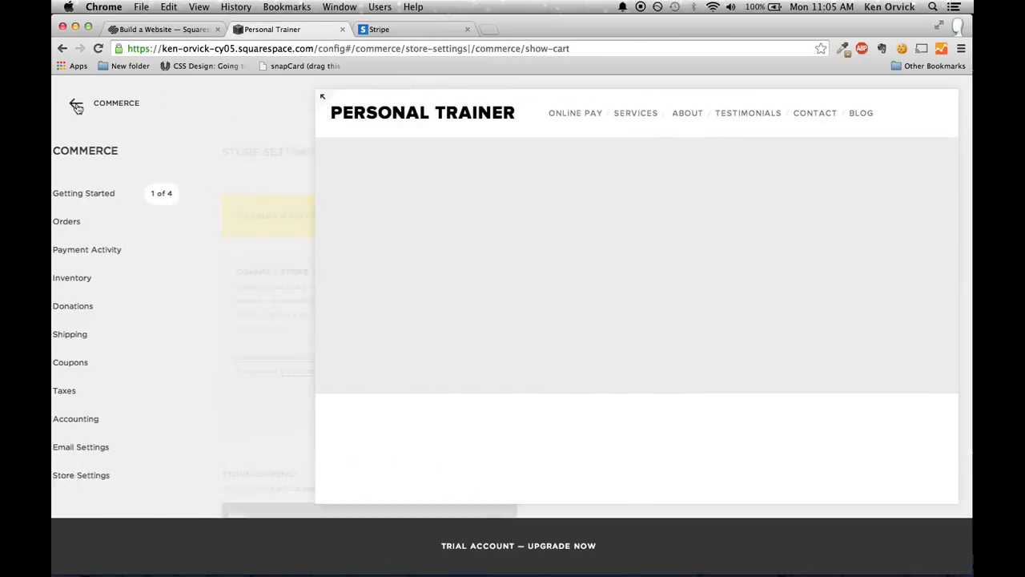
{"action": "left_click", "coordinate": [74, 106]}
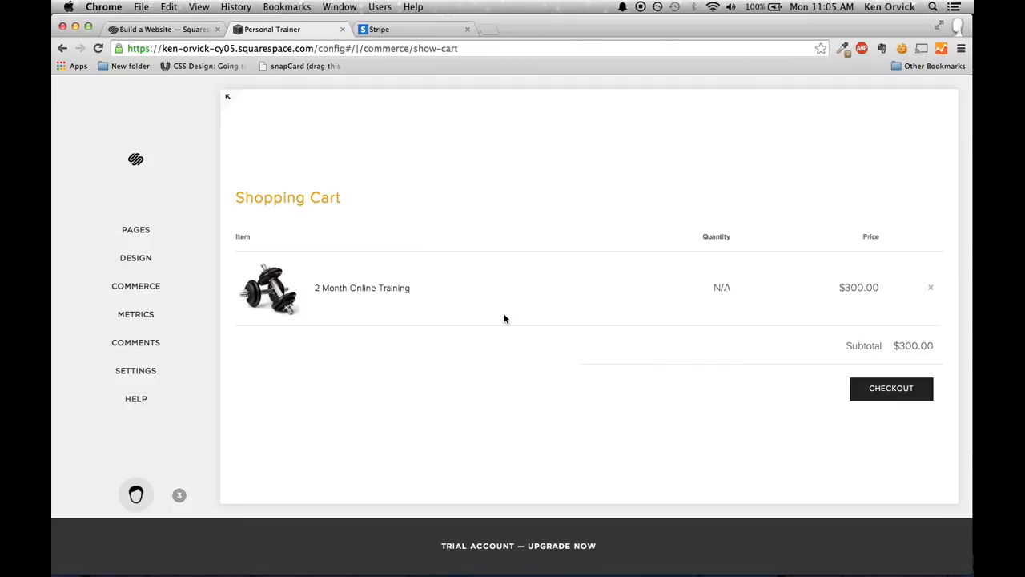
Revisit the Commerce section, return to the main menu and review the Shopping Cart page down to its footer
{"action": "left_click", "coordinate": [146, 288]}
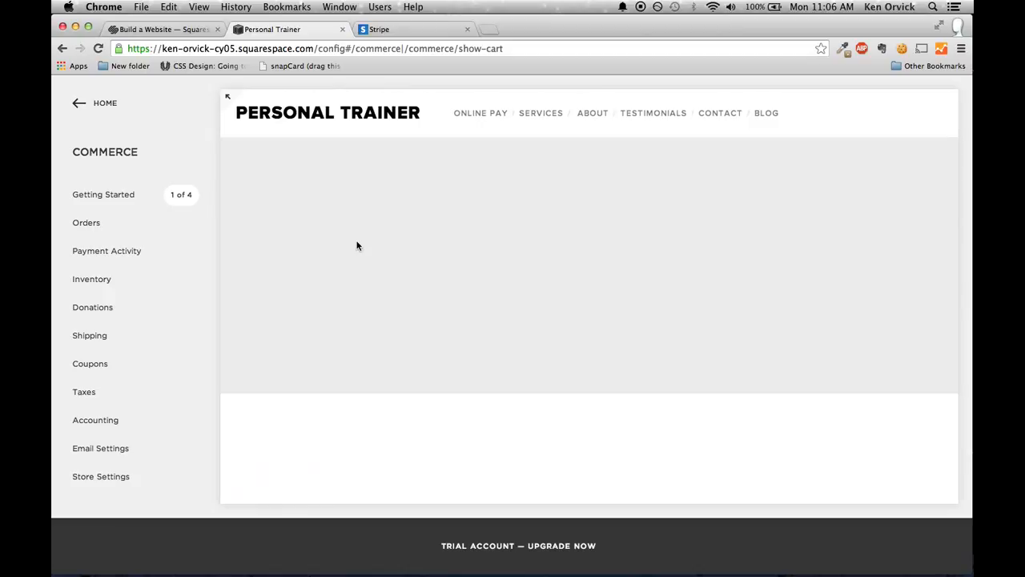
{"action": "left_click", "coordinate": [75, 104]}
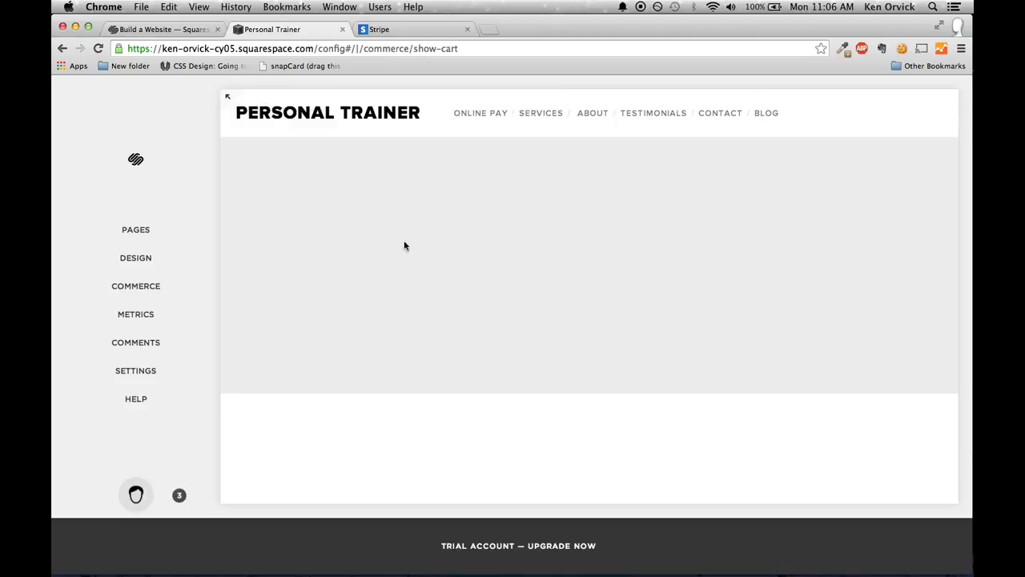
{"action": "scroll", "coordinate": [410, 257], "scroll_direction": "down", "scroll_amount": 3}
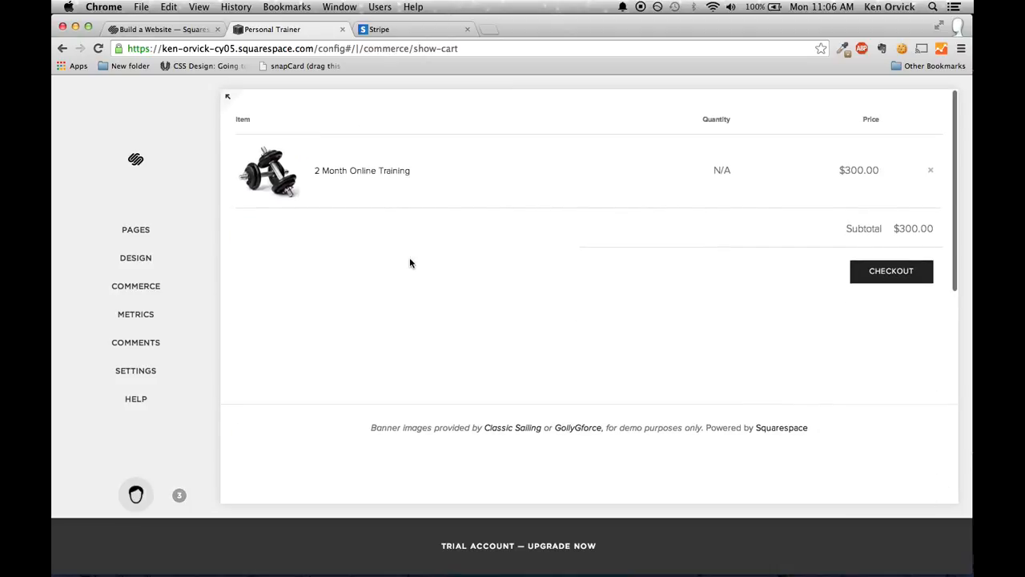
{"action": "scroll", "coordinate": [409, 258], "scroll_direction": "up", "scroll_amount": 3}
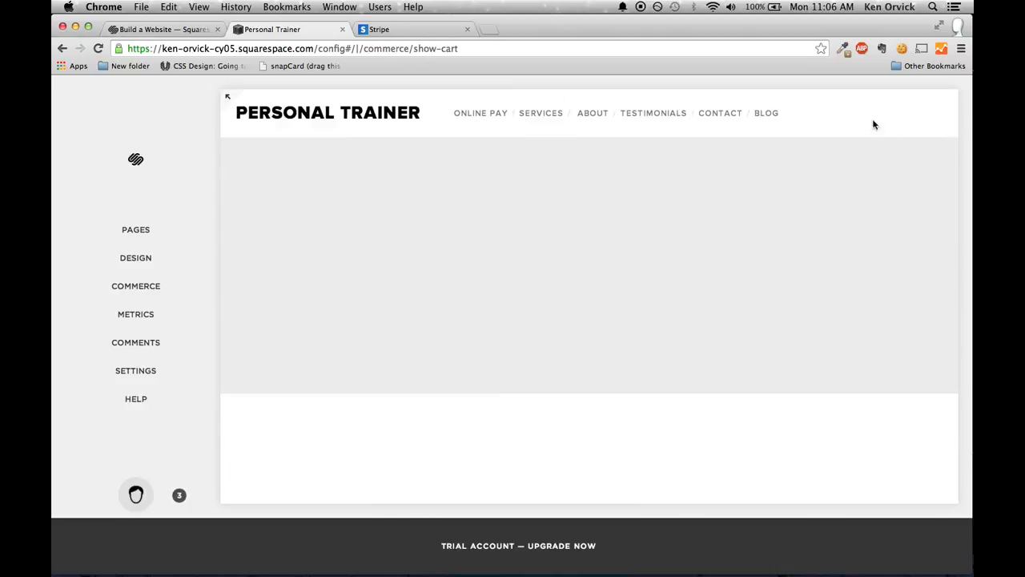
Connect a Facebook account in the social settings, allow Squarespace to manage its Pages, and return to the main menu
{"action": "left_click", "coordinate": [143, 372]}
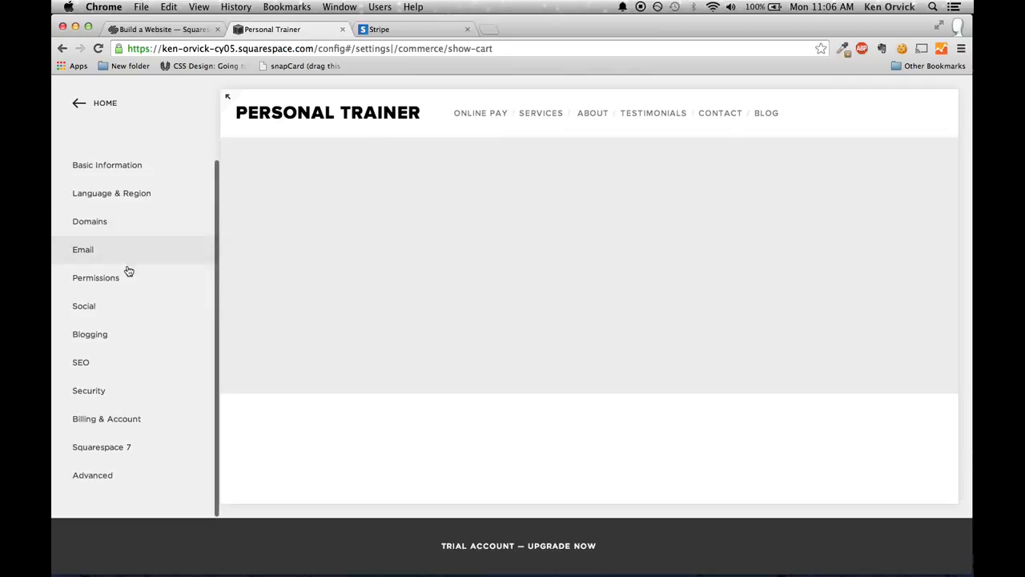
{"action": "left_click", "coordinate": [114, 308]}
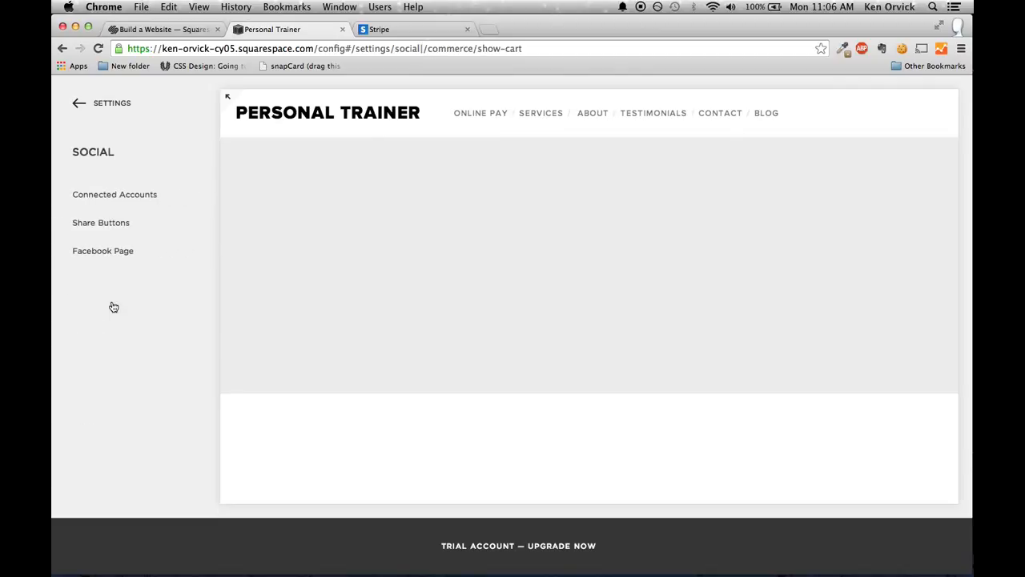
{"action": "left_click", "coordinate": [114, 200]}
{"action": "left_click", "coordinate": [182, 254]}
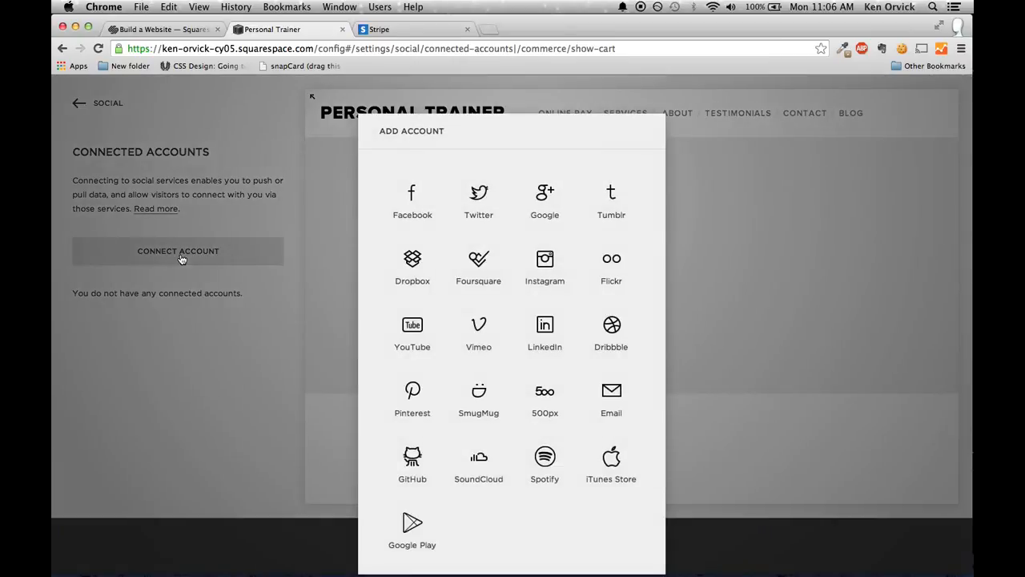
{"action": "left_click", "coordinate": [422, 200]}
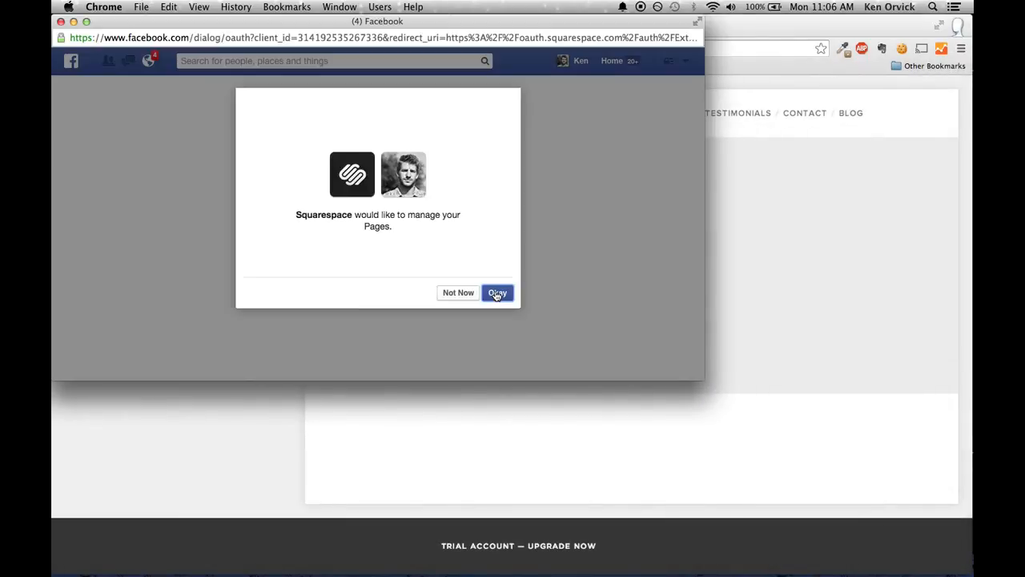
{"action": "left_click", "coordinate": [497, 293]}
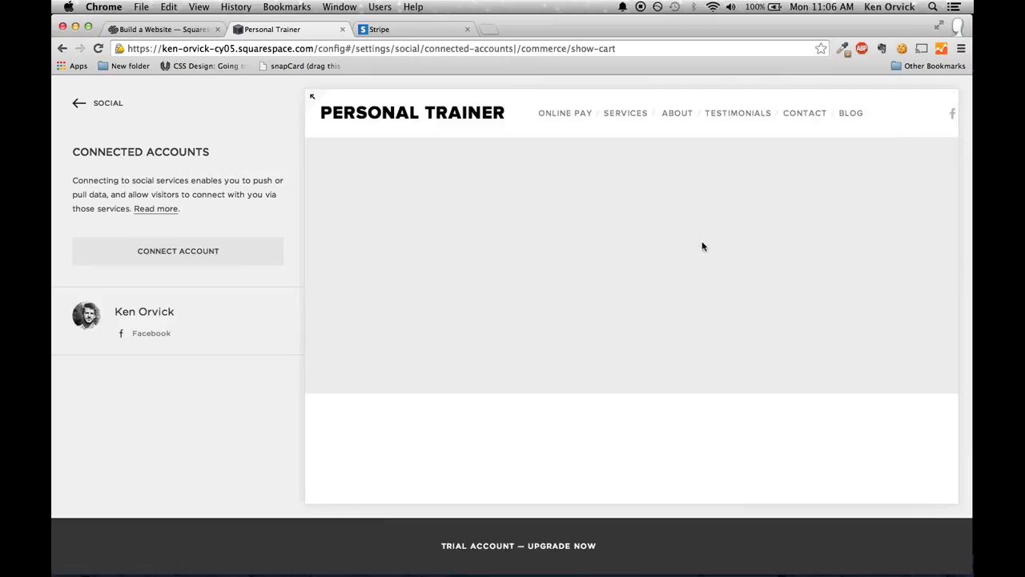
{"action": "scroll", "coordinate": [598, 331], "scroll_direction": "down", "scroll_amount": 2}
{"action": "scroll", "coordinate": [597, 329], "scroll_direction": "down", "scroll_amount": 3}
{"action": "left_click", "coordinate": [76, 105]}
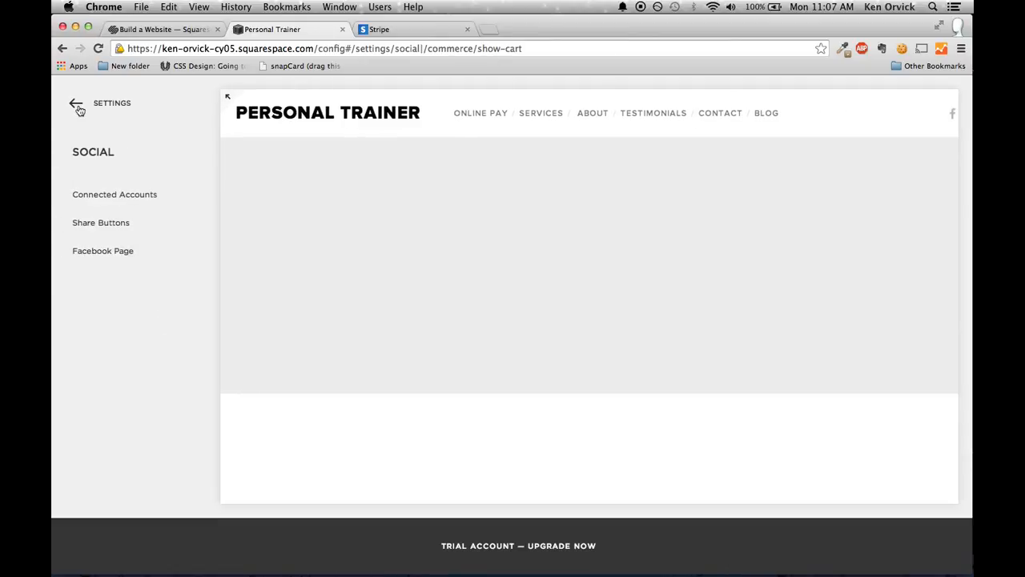
{"action": "left_click", "coordinate": [77, 106]}
{"action": "left_click", "coordinate": [76, 106]}
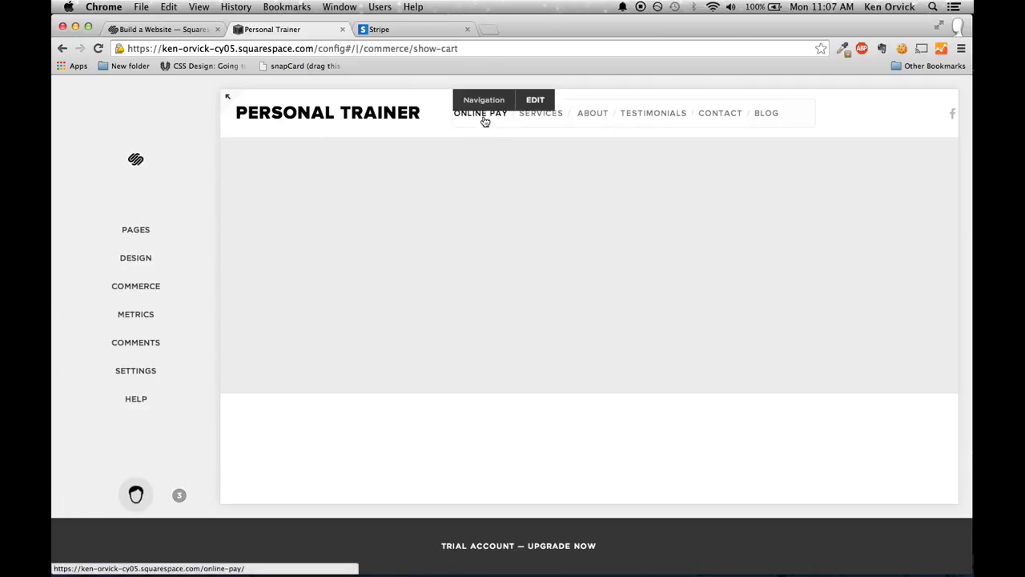
Open the Testimonials page from the site navigation and review its banner, heading, quotes and footer
{"action": "mouse_move", "coordinate": [539, 120]}
{"action": "left_click", "coordinate": [636, 120]}
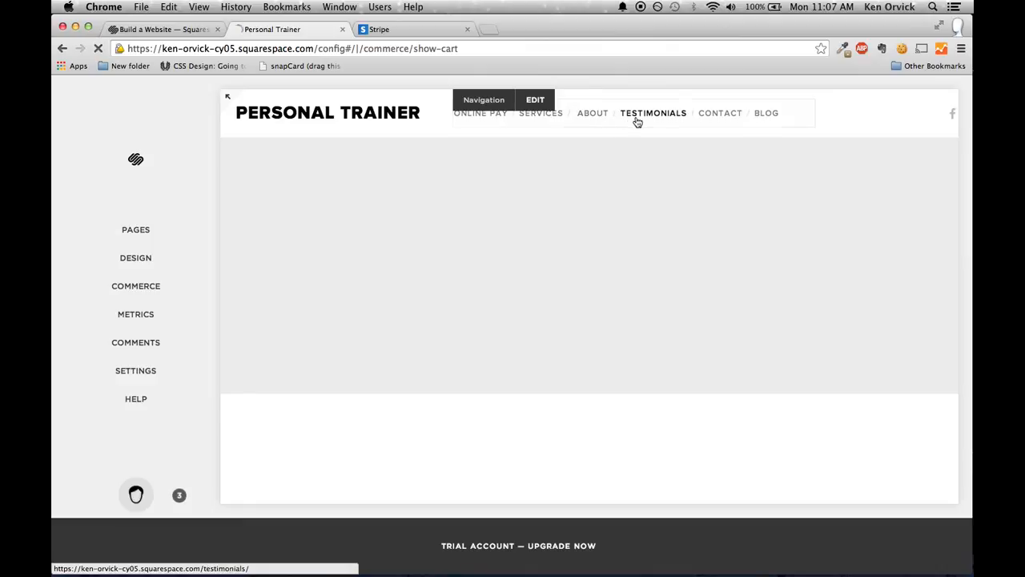
{"action": "scroll", "coordinate": [575, 237], "scroll_direction": "down", "scroll_amount": 8}
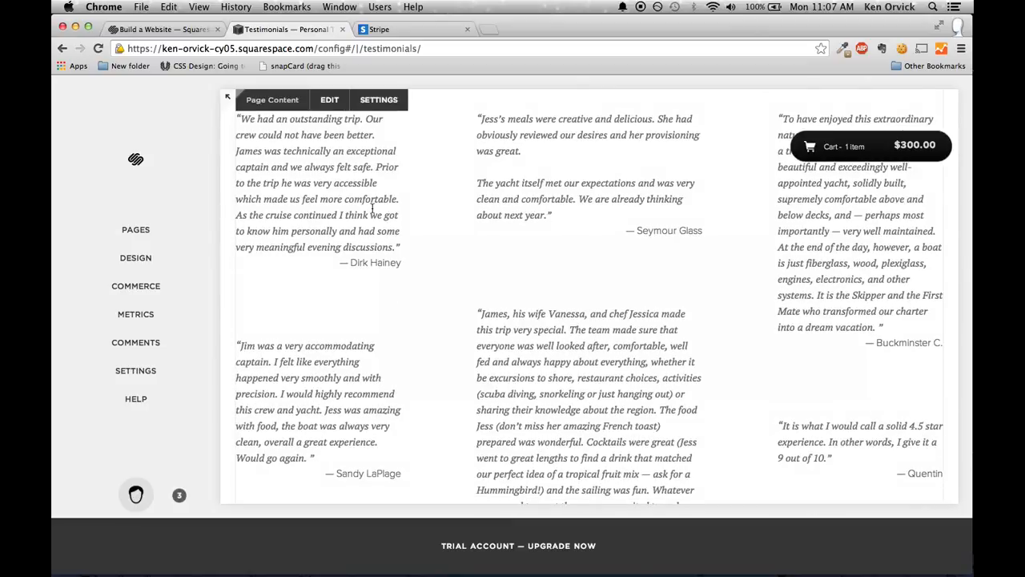
{"action": "scroll", "coordinate": [371, 210], "scroll_direction": "up", "scroll_amount": 5}
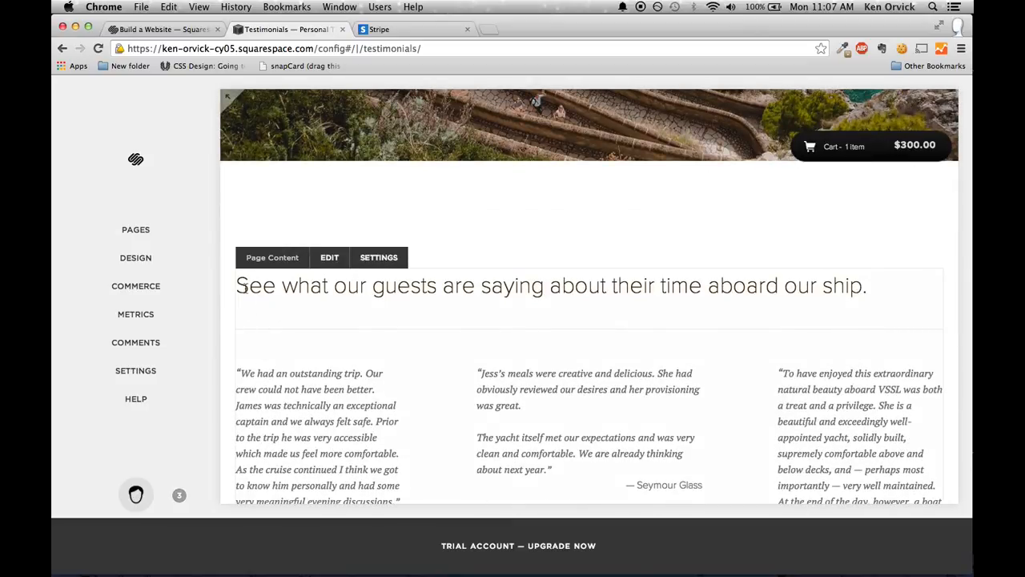
{"action": "scroll", "coordinate": [408, 233], "scroll_direction": "up", "scroll_amount": 5}
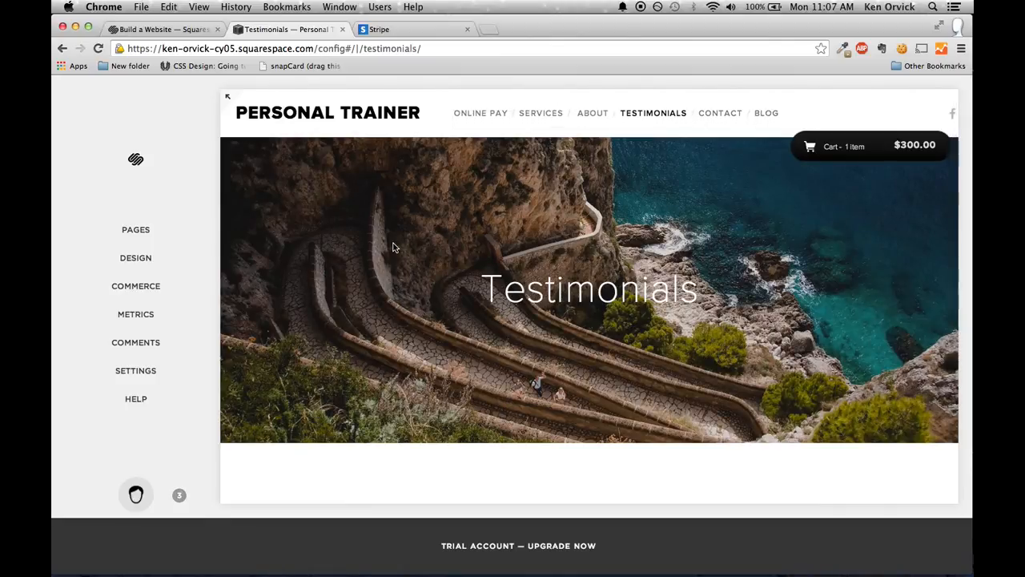
{"action": "scroll", "coordinate": [393, 248], "scroll_direction": "down", "scroll_amount": 15}
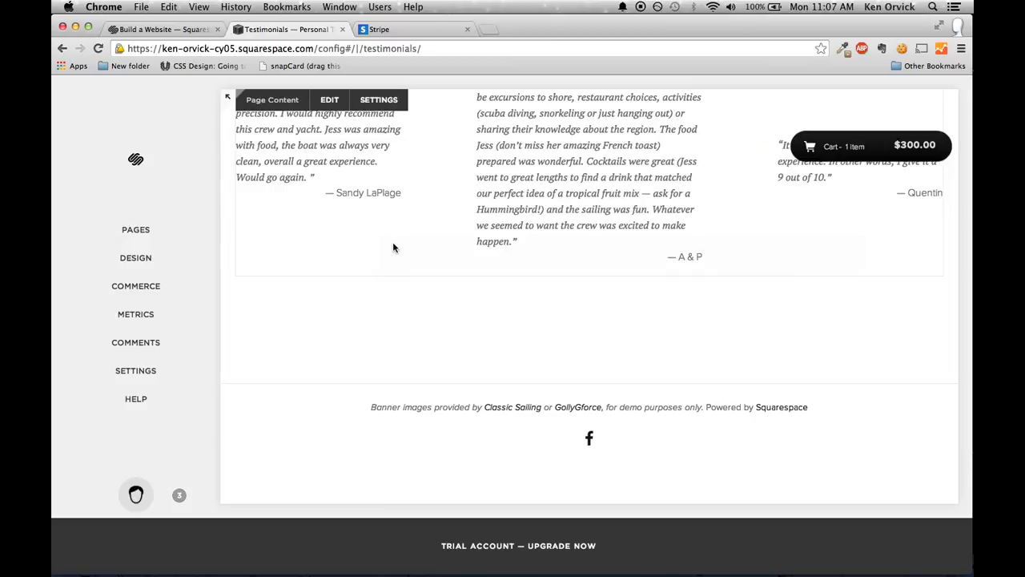
Open the site's Design section with the Testimonials page banner in the preview
{"action": "left_click", "coordinate": [136, 258]}
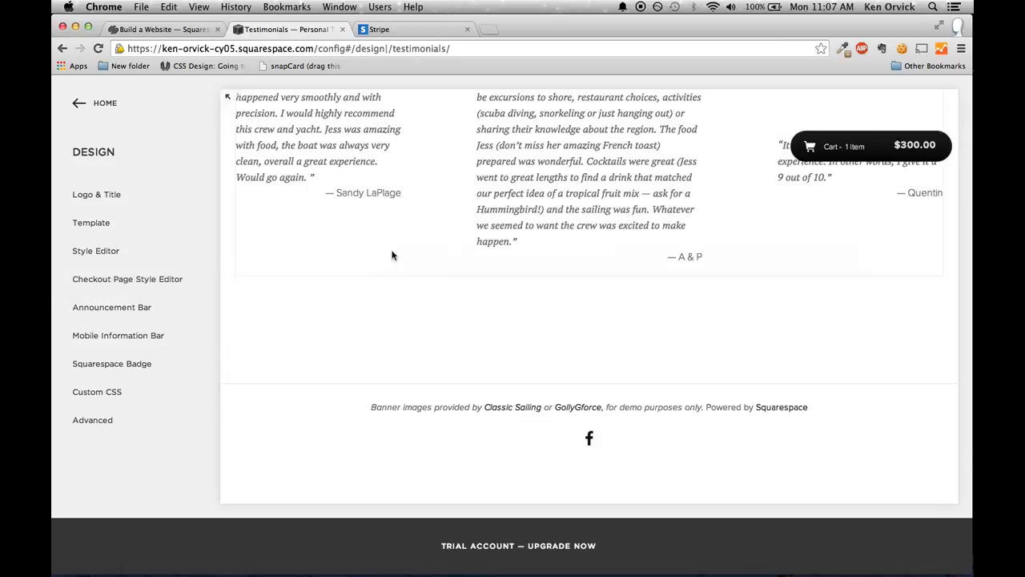
{"action": "scroll", "coordinate": [437, 246], "scroll_direction": "up", "scroll_amount": 10}
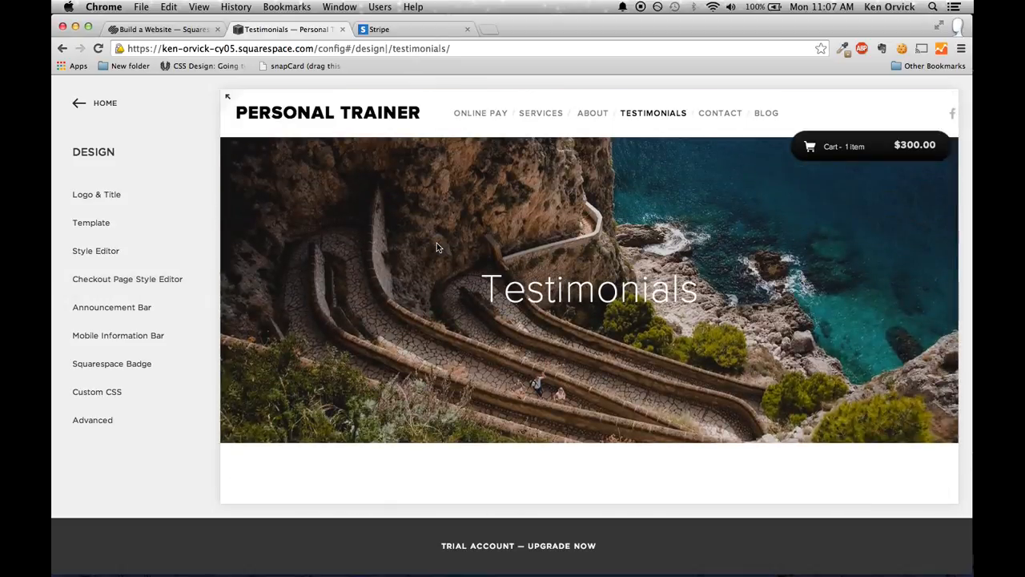